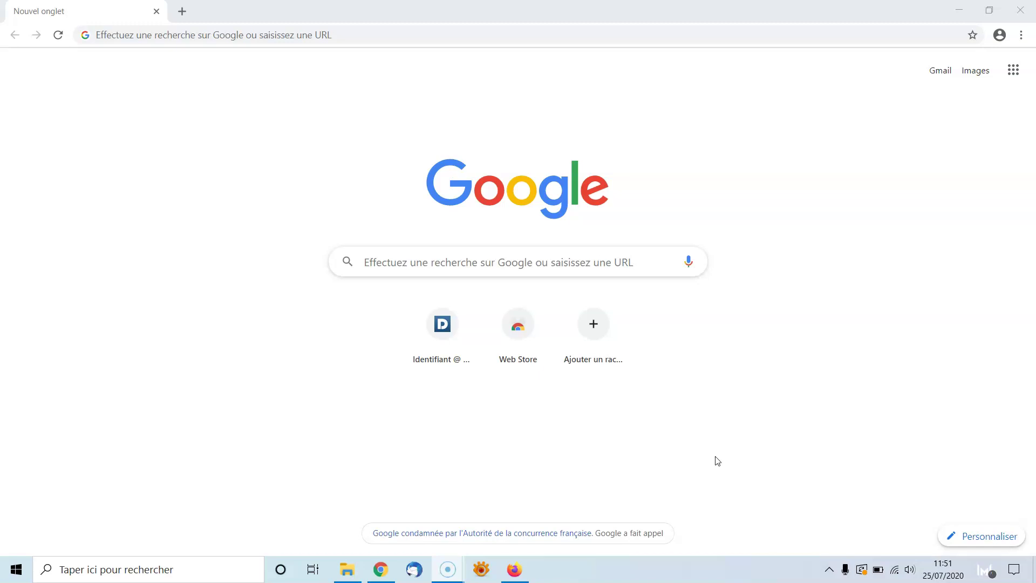
# - Switch to the Wampserver download page in Firefox and check the system type in the Windows System information
pyautogui.click(514, 570)
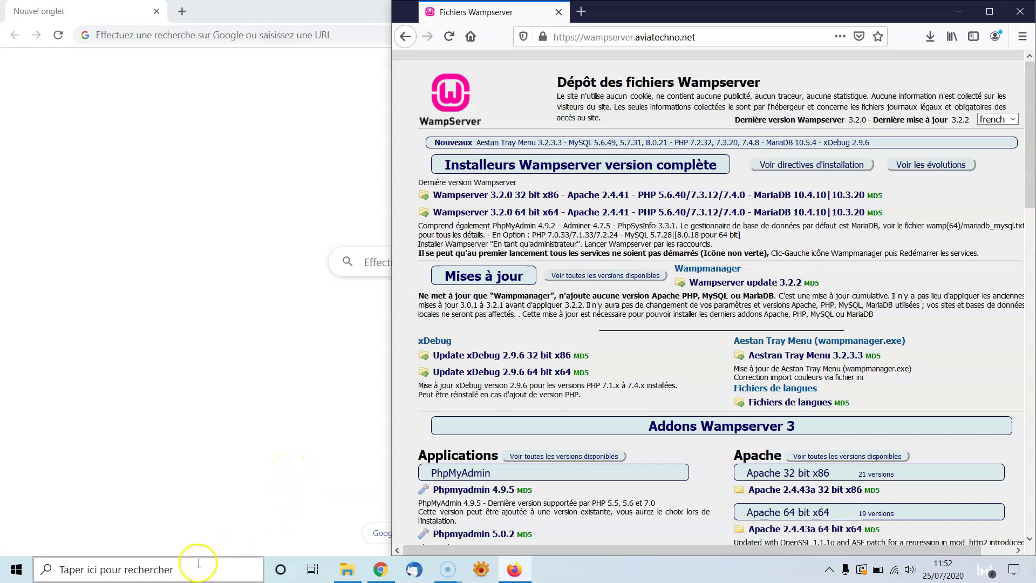
pyautogui.click(159, 569)
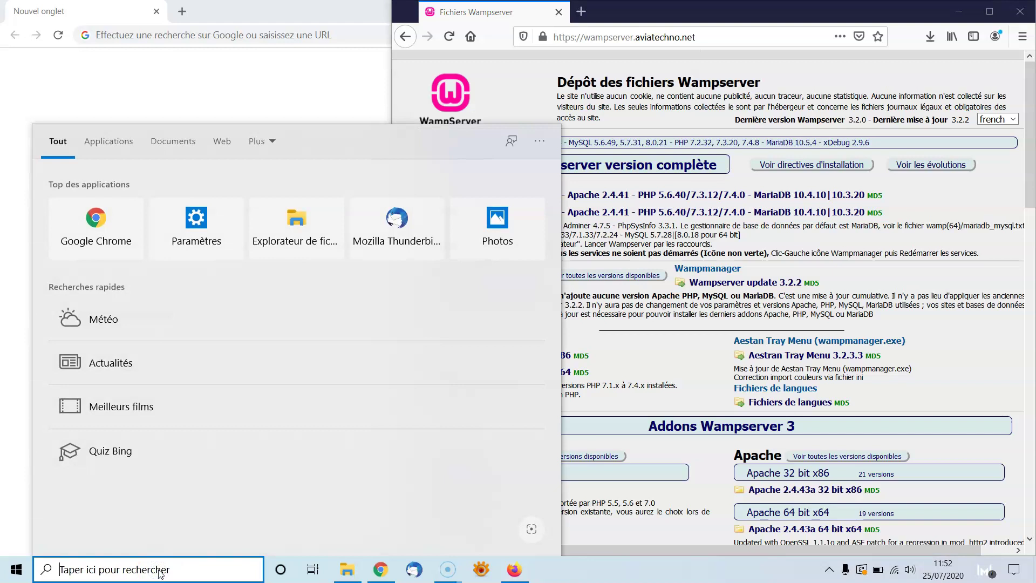
pyautogui.write('sys')
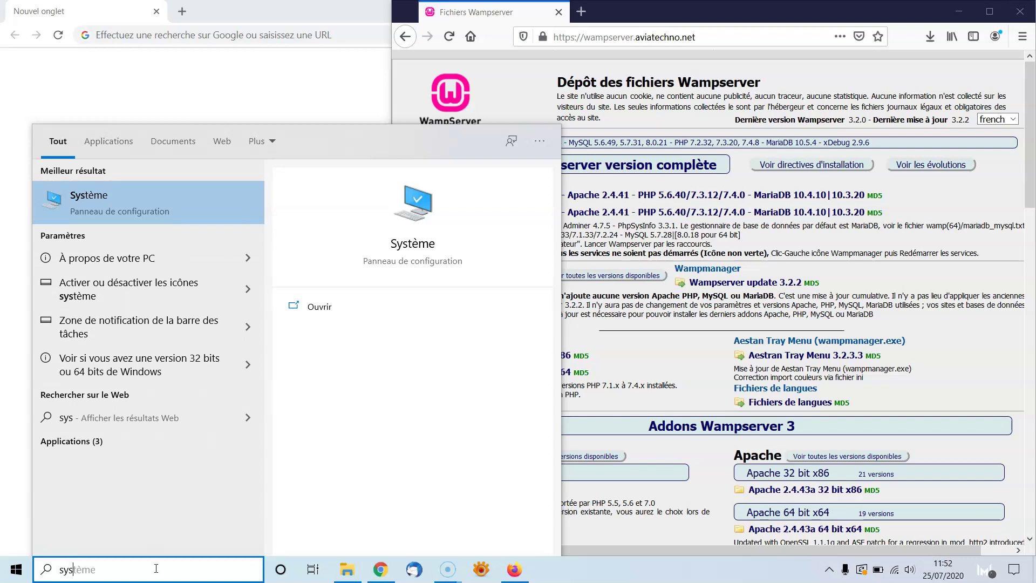
pyautogui.click(103, 199)
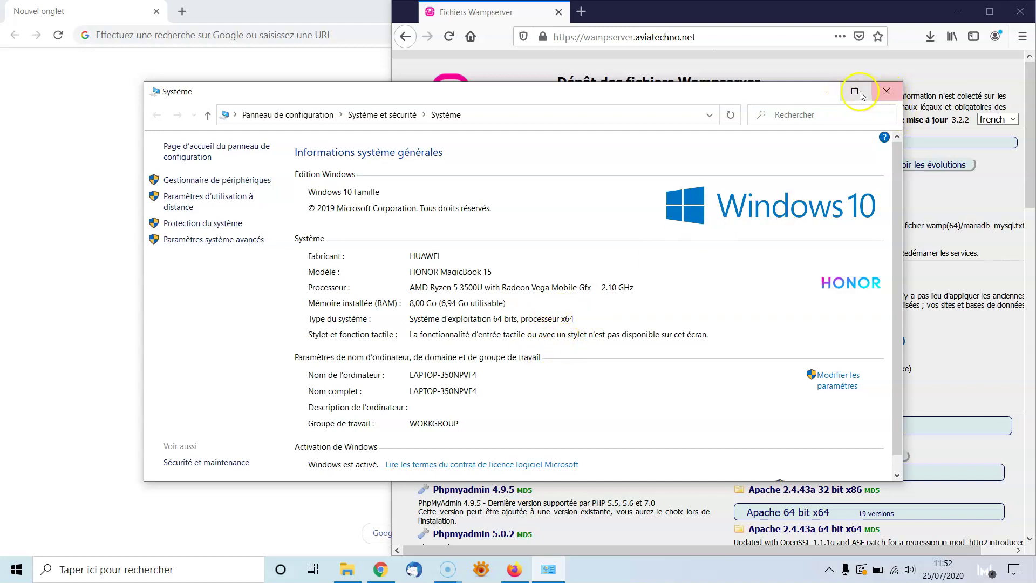
pyautogui.click(885, 93)
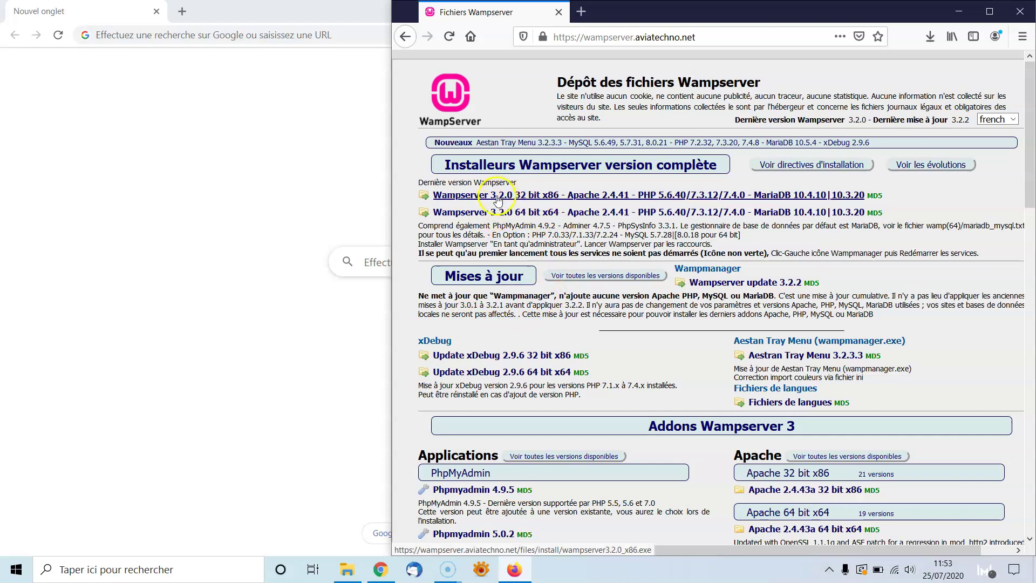
# - Review the full Wampserver 3.2.0 installers and the available Apache, PHP, MySQL and MariaDB addons
pyautogui.click(501, 216)
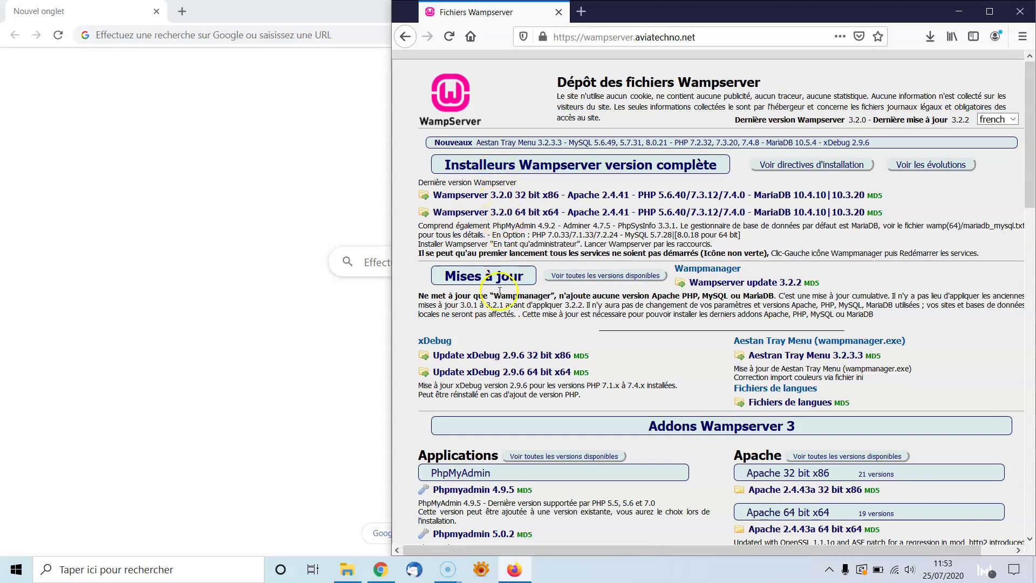
pyautogui.click(505, 324)
pyautogui.moveTo(1032, 161); pyautogui.dragTo(1032, 251)
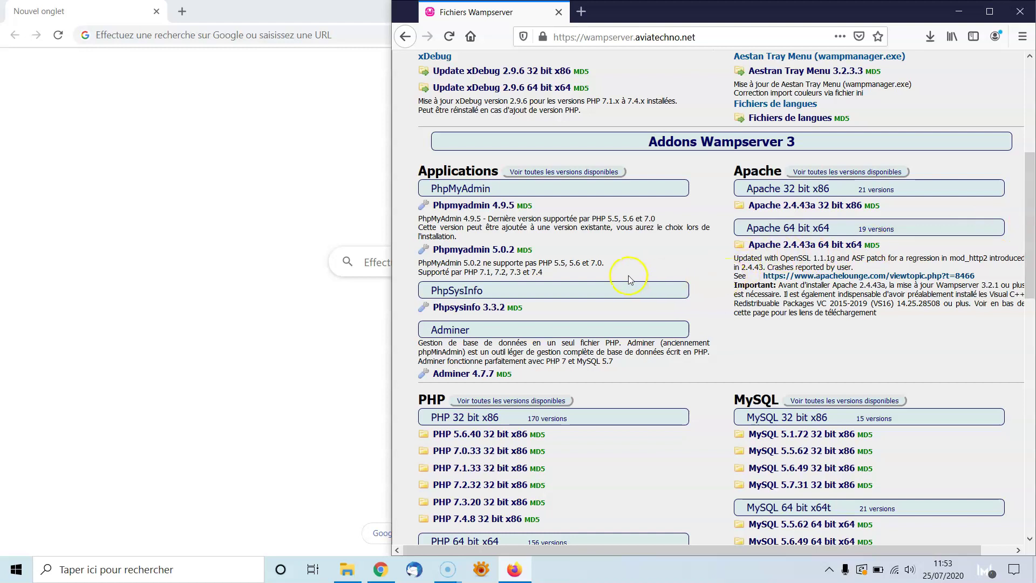
pyautogui.moveTo(1028, 222); pyautogui.dragTo(1031, 126)
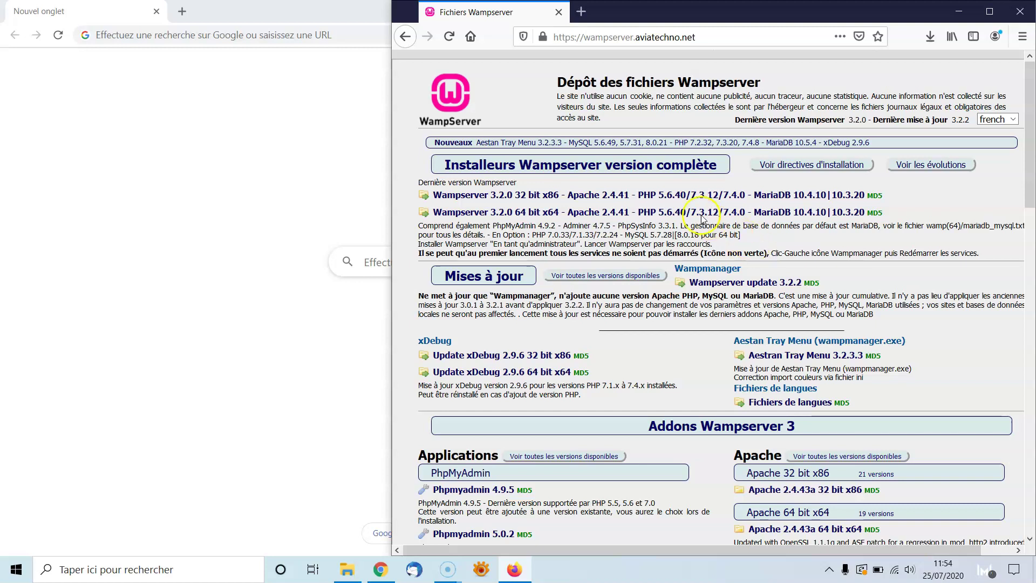
pyautogui.click(668, 217)
pyautogui.moveTo(1030, 183); pyautogui.dragTo(1032, 279)
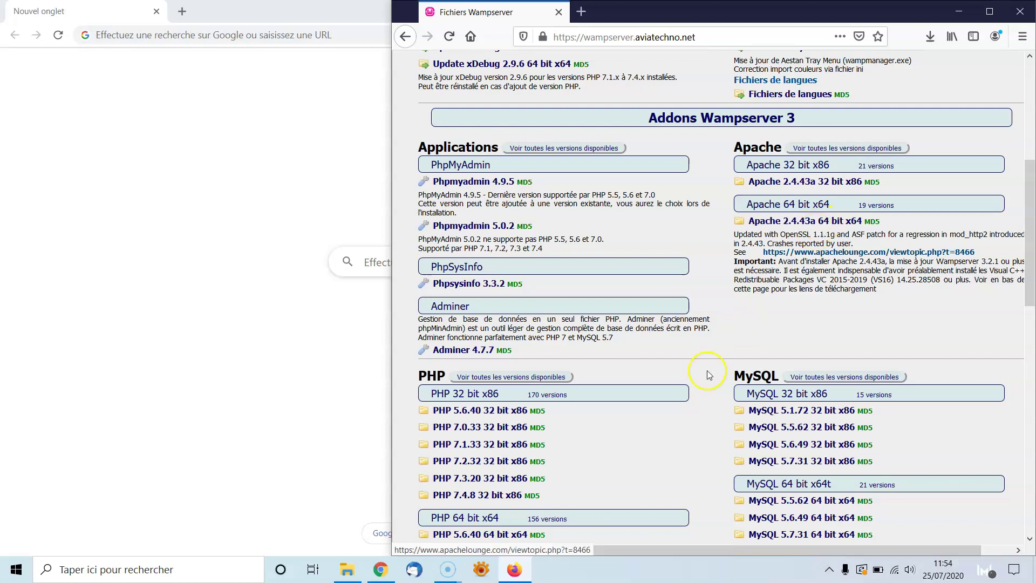
pyautogui.scroll(-1, 699, 395)
pyautogui.scroll(-4, 696, 396)
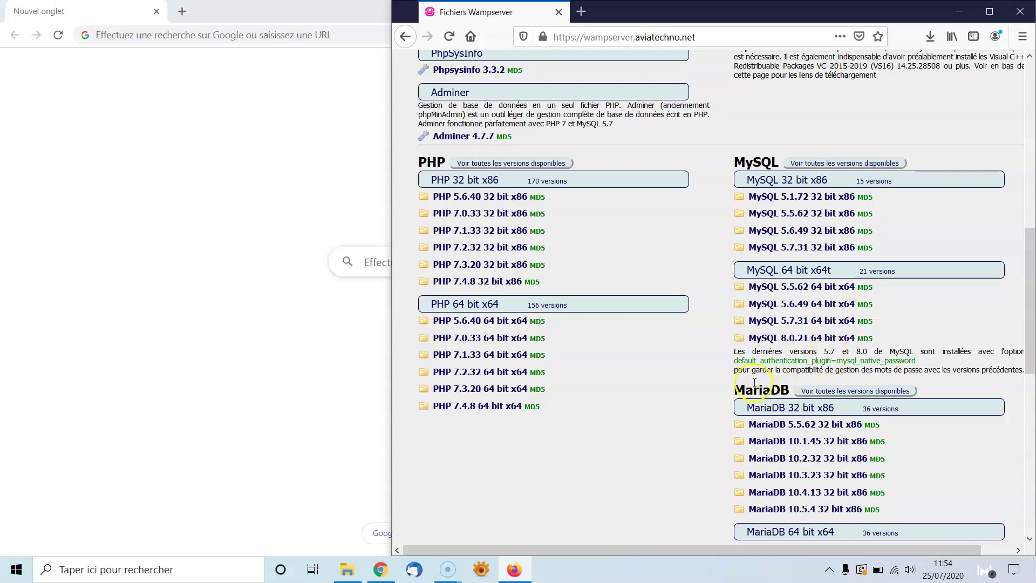
pyautogui.scroll(-6, 663, 429)
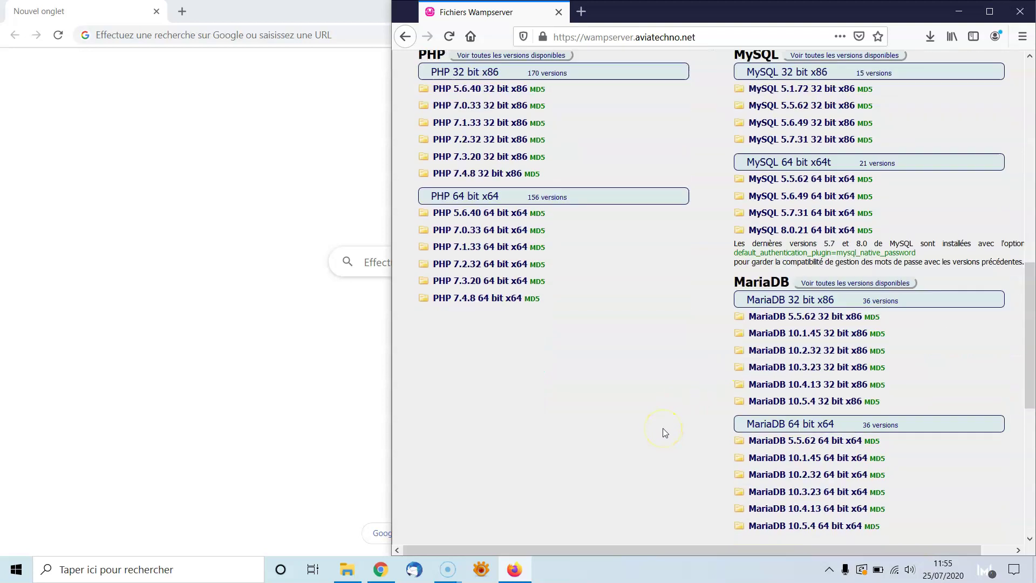
pyautogui.click(551, 323)
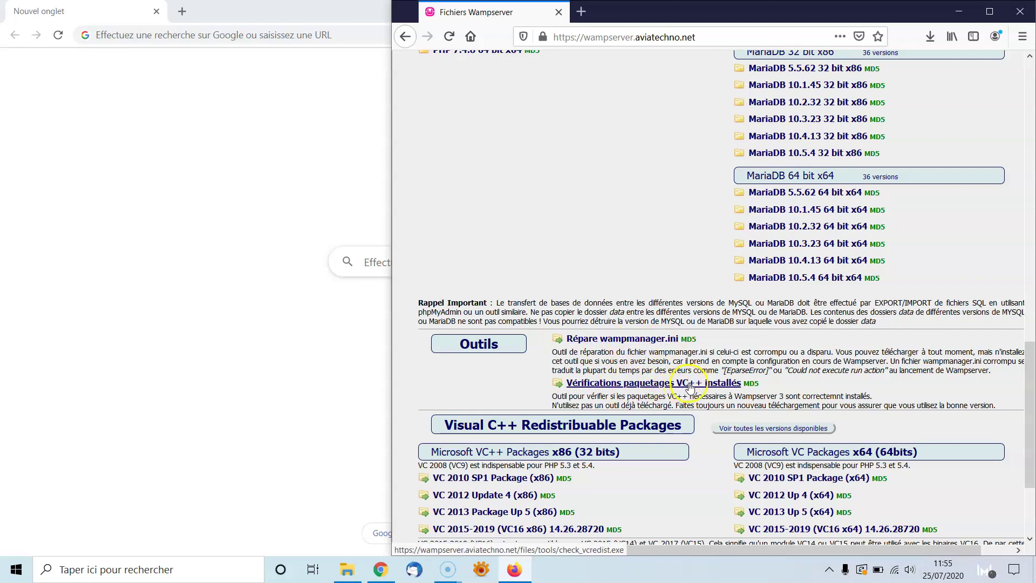
# - Examine the VC++ package verification tool and the Visual C++ redistributable packages, and return to the Wampserver 64-bit installer
pyautogui.click(634, 388)
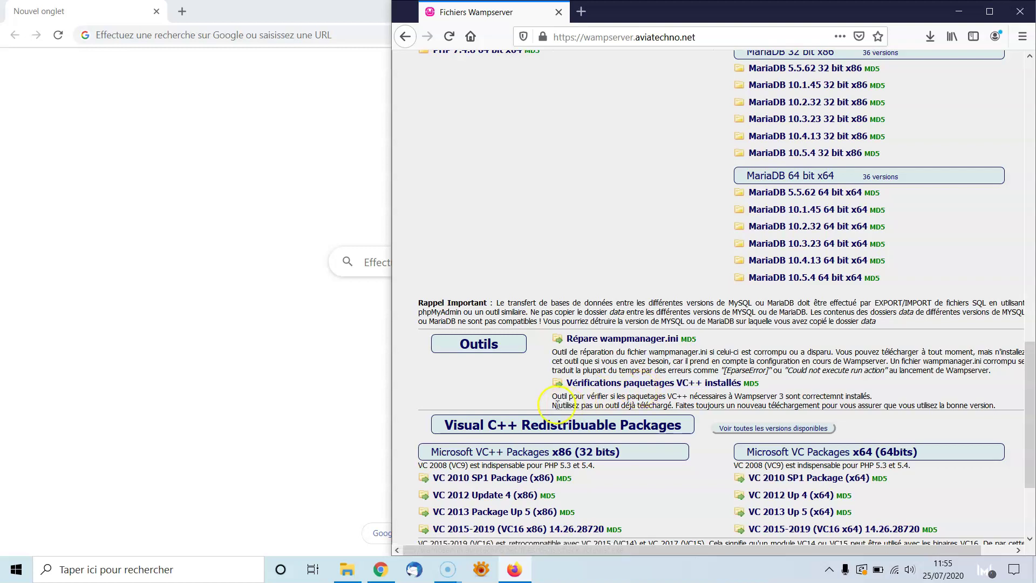
pyautogui.scroll(-2, 501, 389)
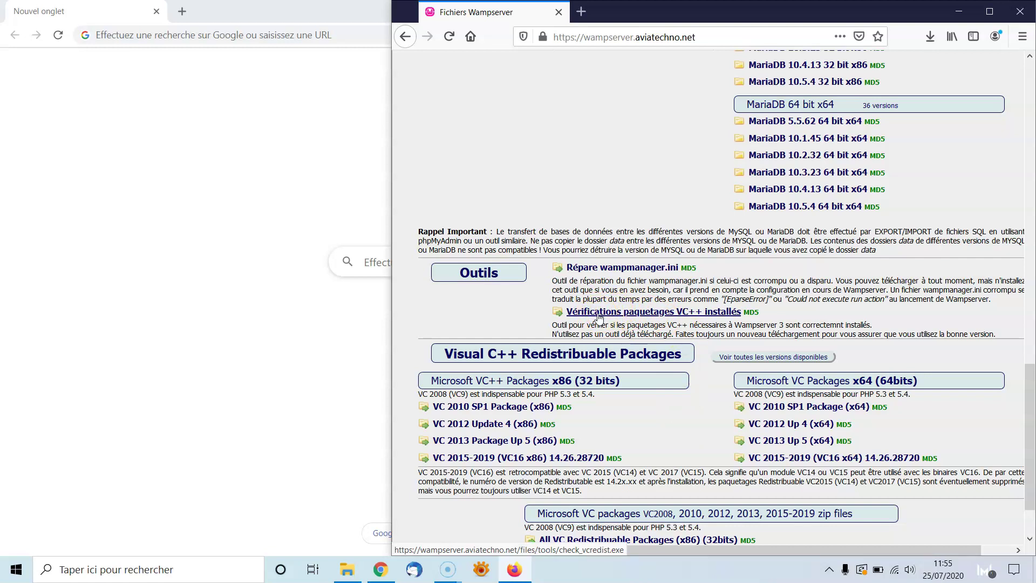
pyautogui.scroll(-2, 640, 408)
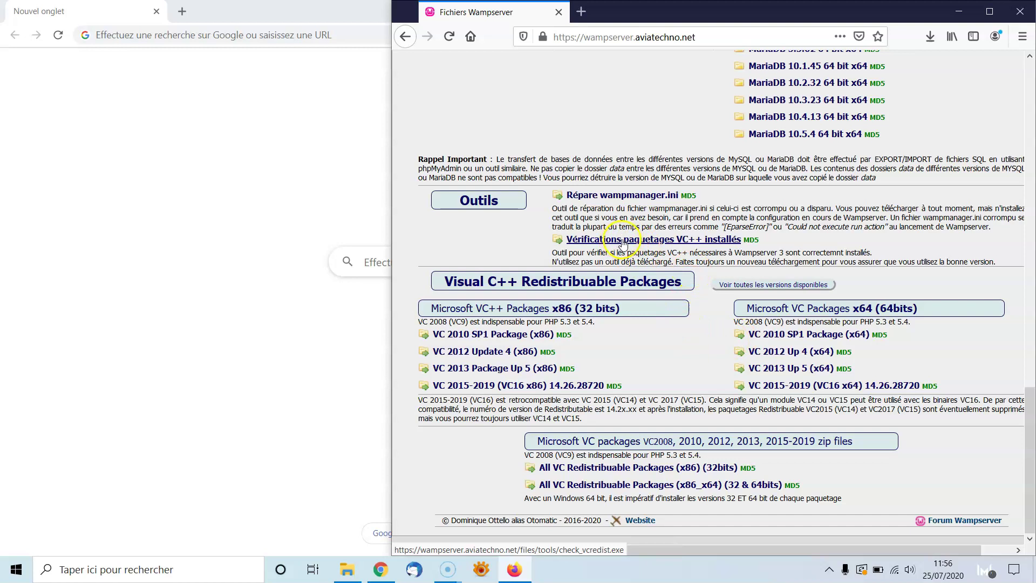
pyautogui.scroll(6, 625, 244)
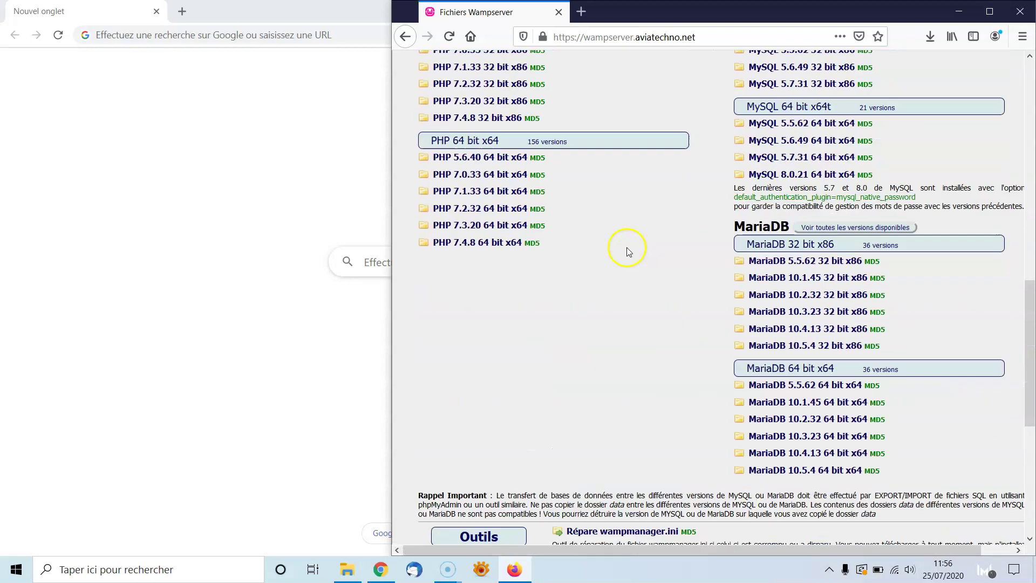
pyautogui.scroll(9, 1008, 271)
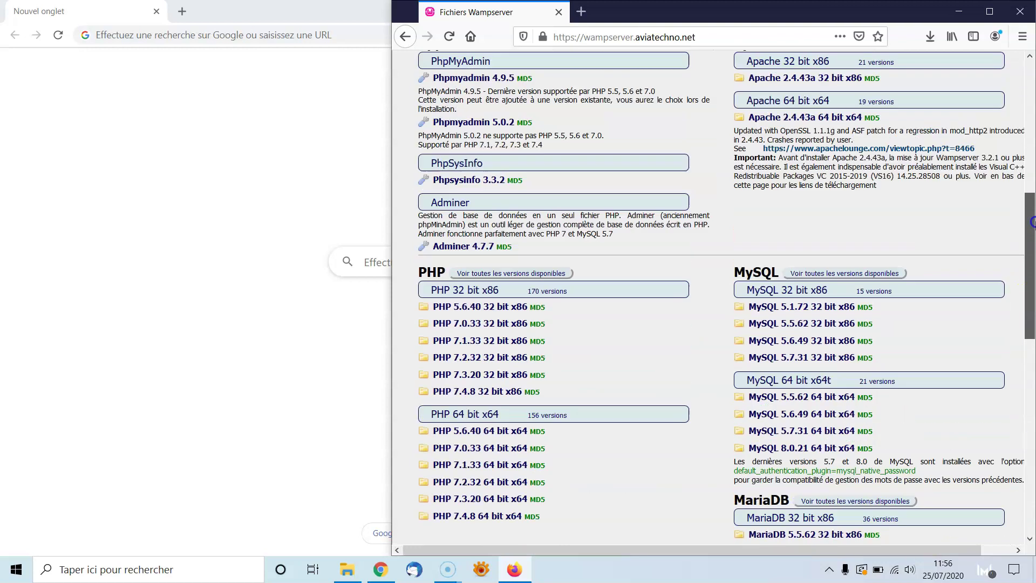
pyautogui.scroll(3, 1015, 150)
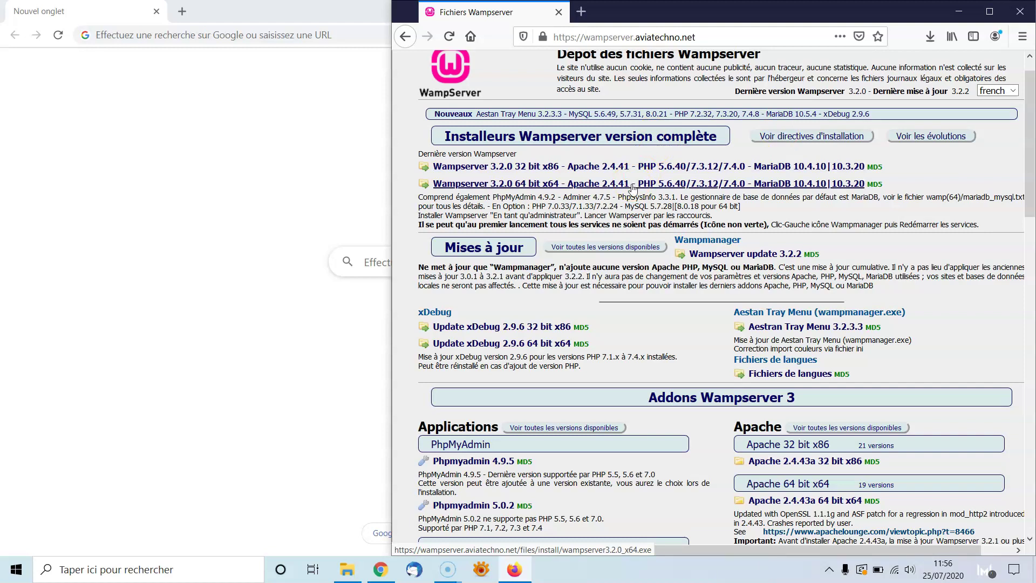
# - Open the Downloads folder in File Explorer to locate the wampserver3.2.0_x64 and check_vcredist files
pyautogui.click(369, 563)
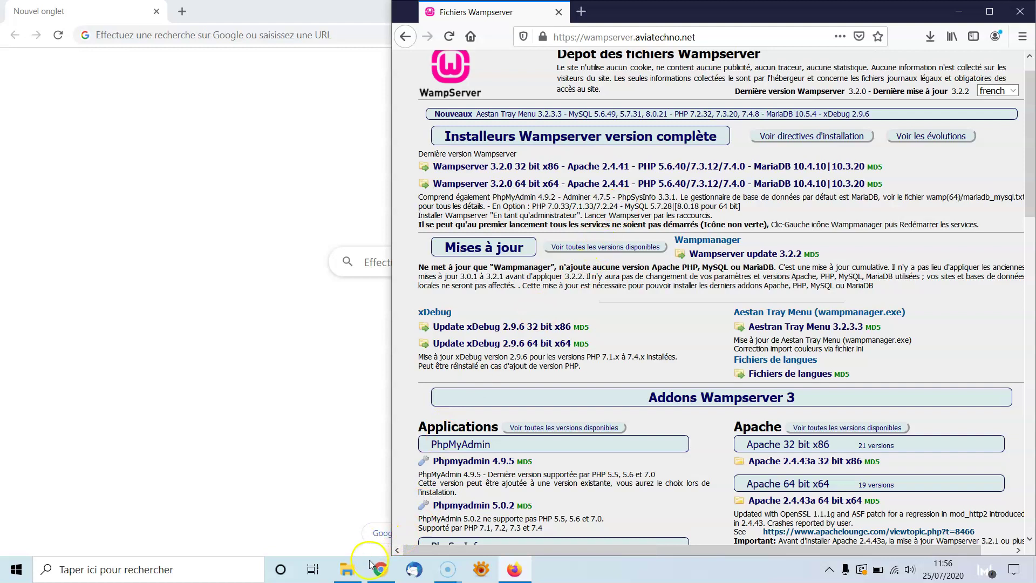
pyautogui.click(246, 536)
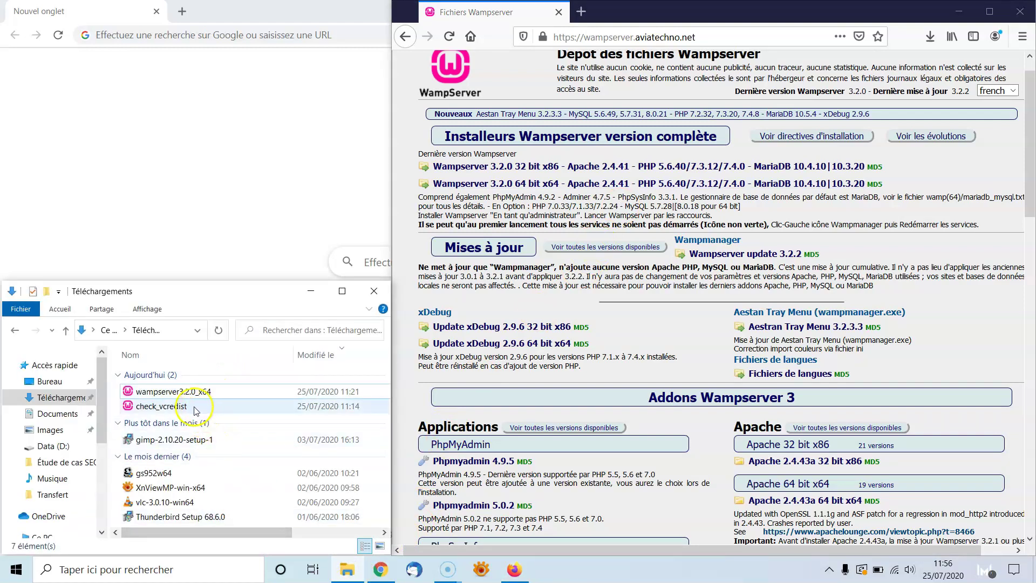
pyautogui.moveTo(177, 413)
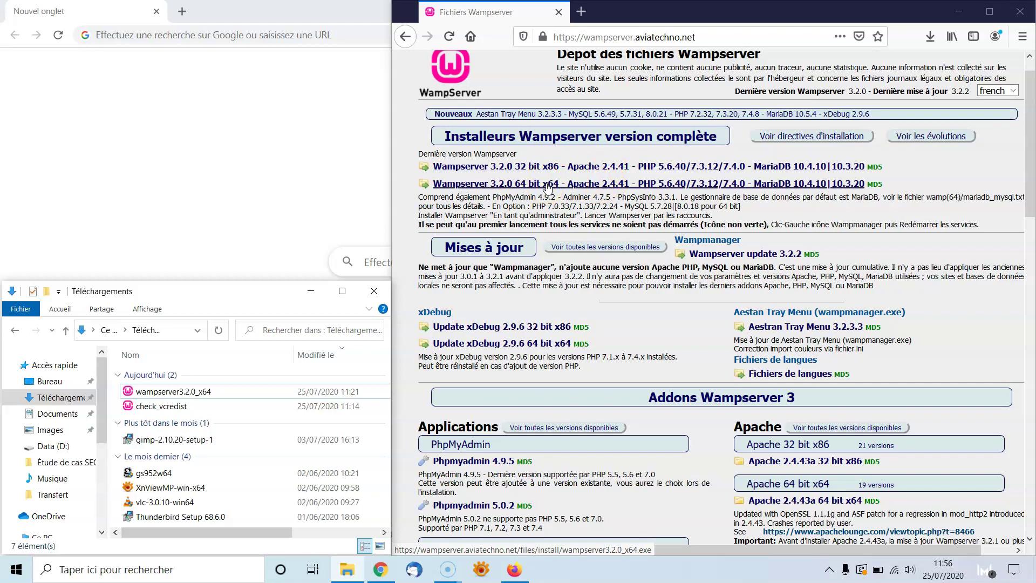
pyautogui.click(739, 233)
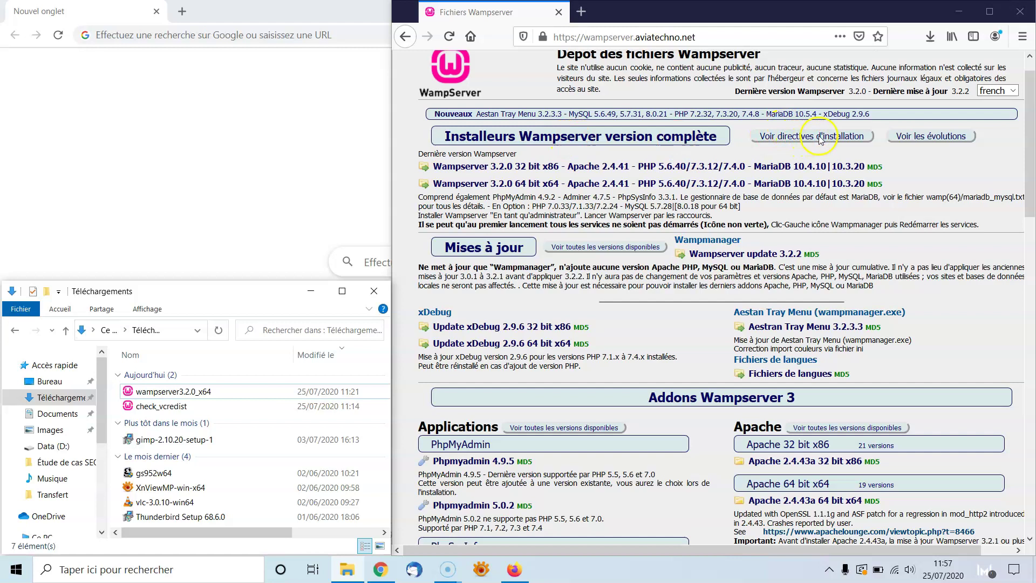
# - Show the Wampserver installation directives, read the prerequisites and post-installation notes, and hide them again
pyautogui.click(813, 138)
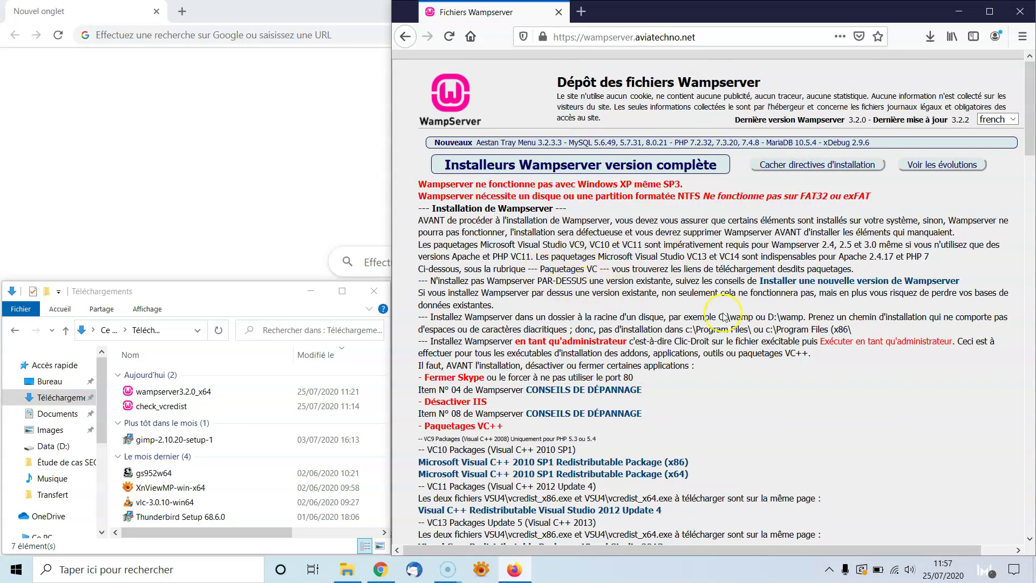
pyautogui.moveTo(1032, 142); pyautogui.dragTo(1034, 226)
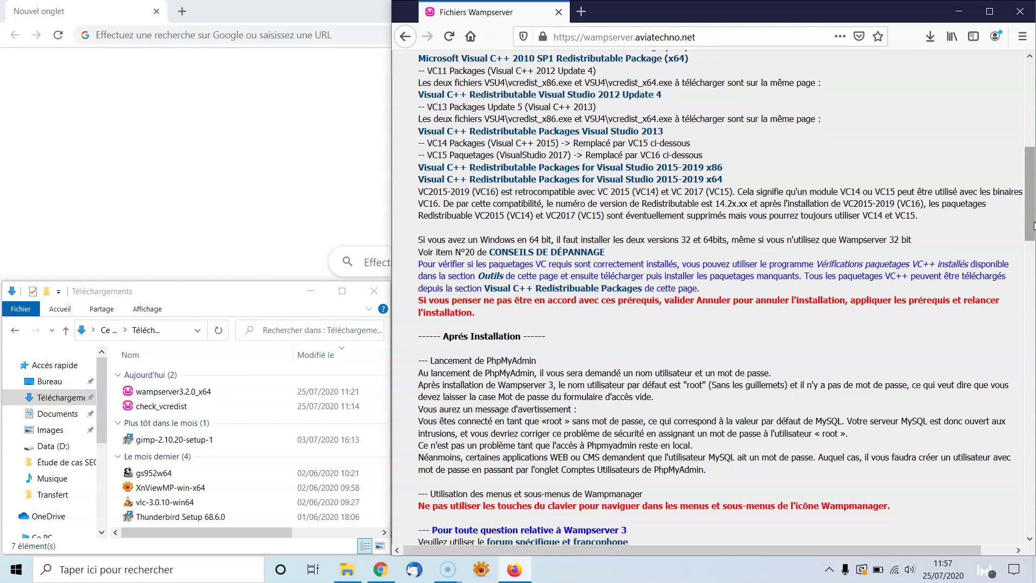
pyautogui.moveTo(1032, 200); pyautogui.dragTo(1032, 114)
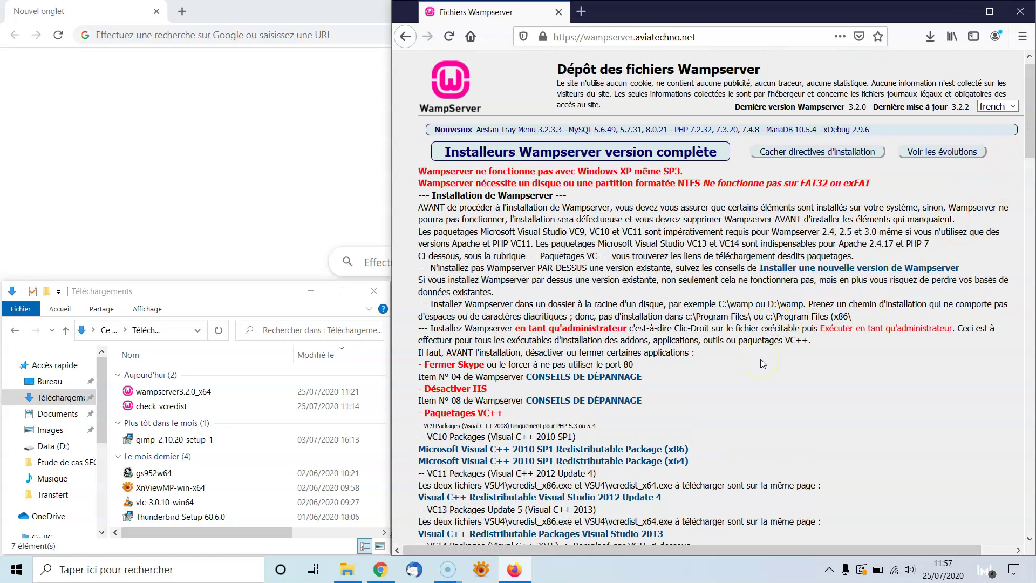
pyautogui.click(817, 153)
pyautogui.click(814, 161)
pyautogui.click(805, 155)
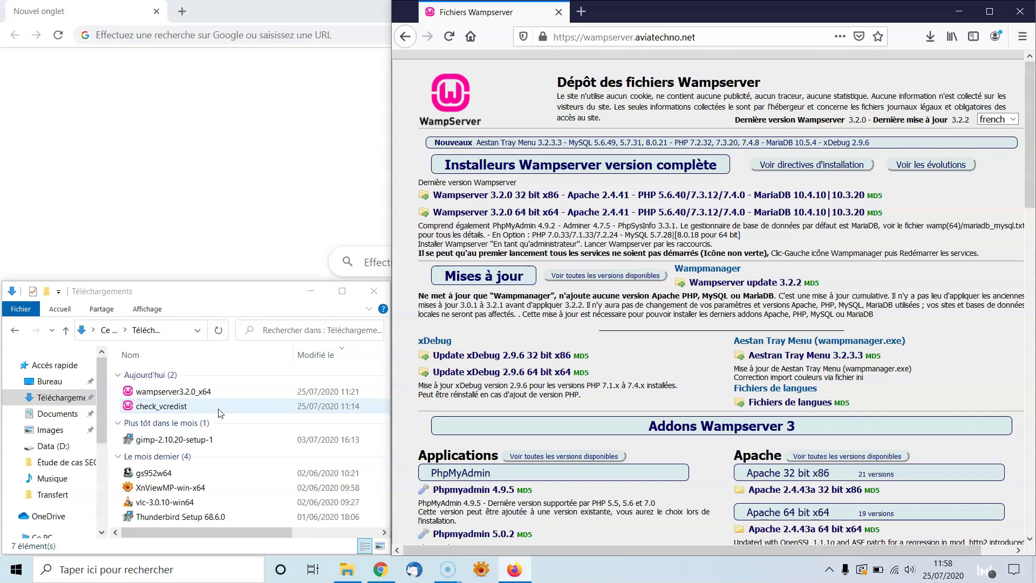
# - Run check_vcredist from the Downloads folder as administrator and allow it to execute despite the SmartScreen warning
pyautogui.doubleClick(186, 409)
pyautogui.click(216, 412)
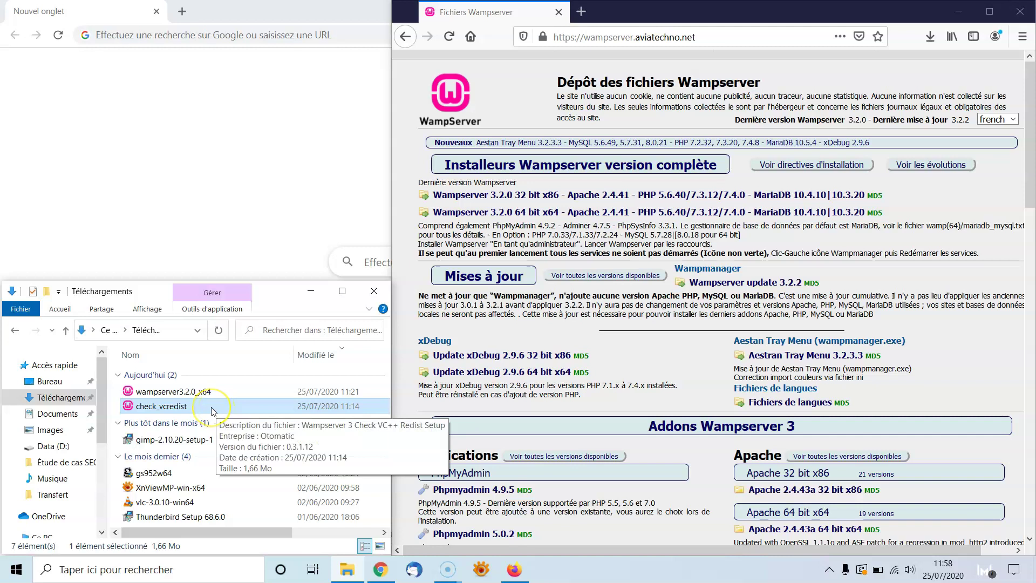
pyautogui.rightClick(211, 407)
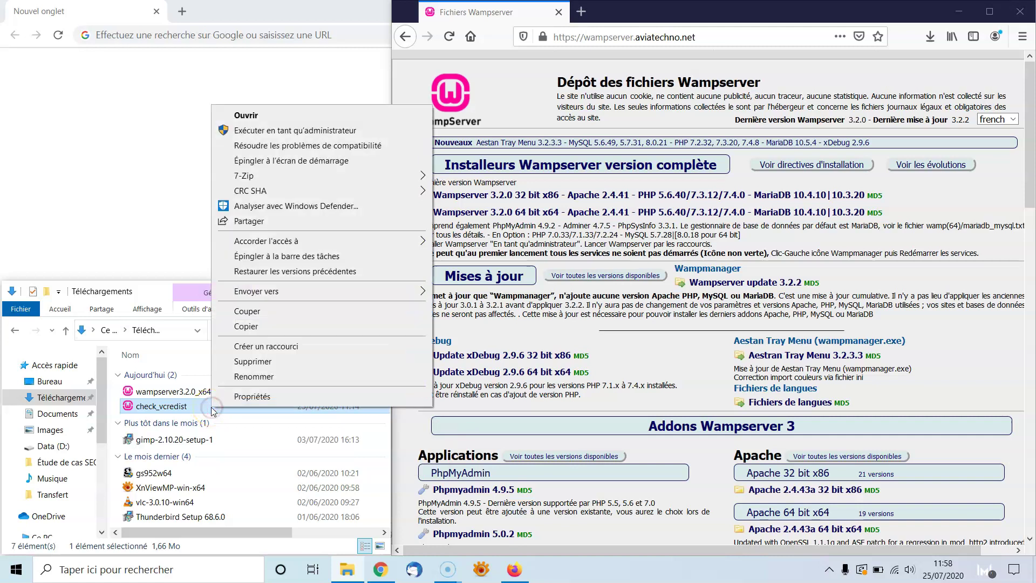
pyautogui.click(333, 130)
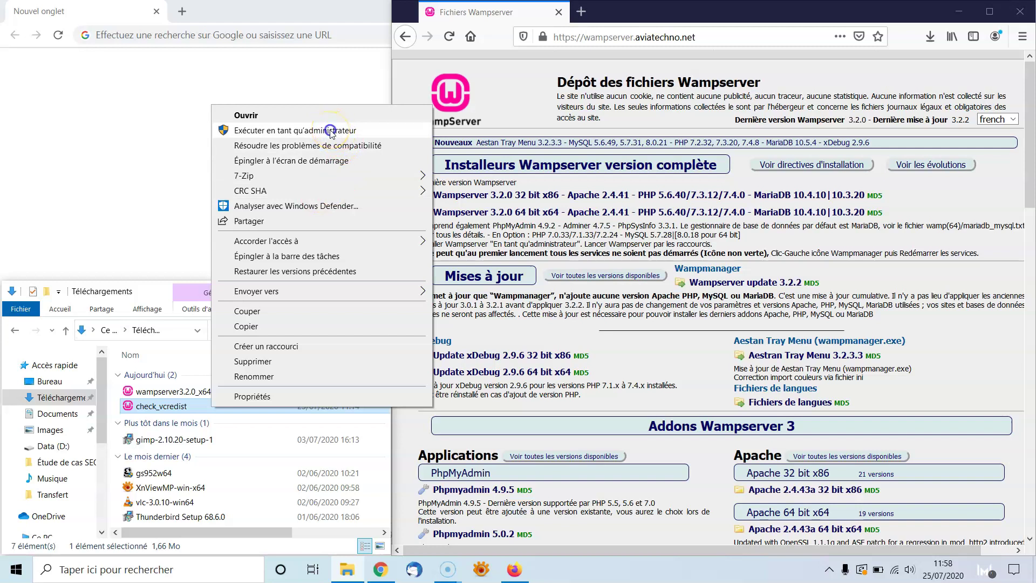
pyautogui.click(351, 263)
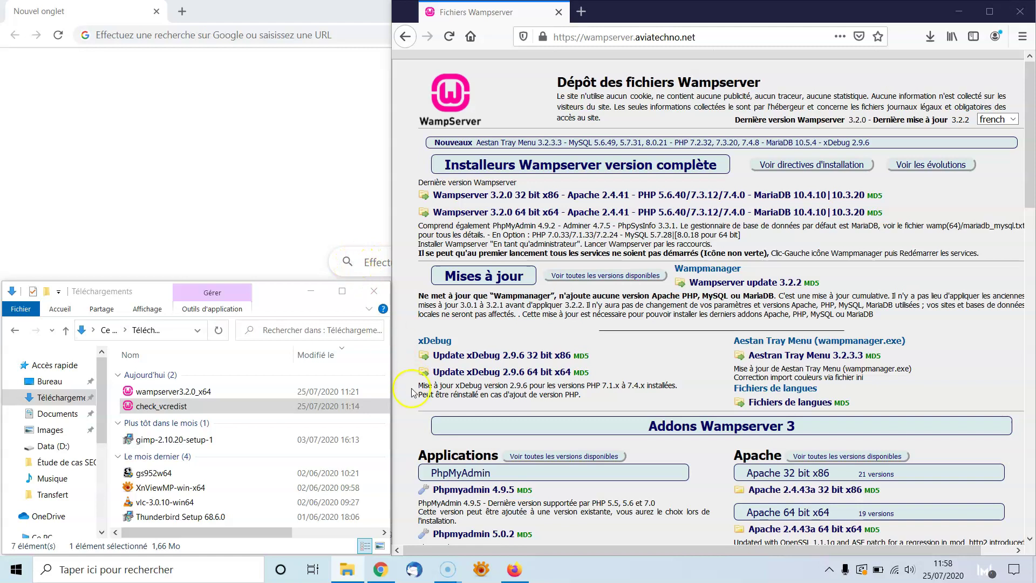
pyautogui.click(497, 450)
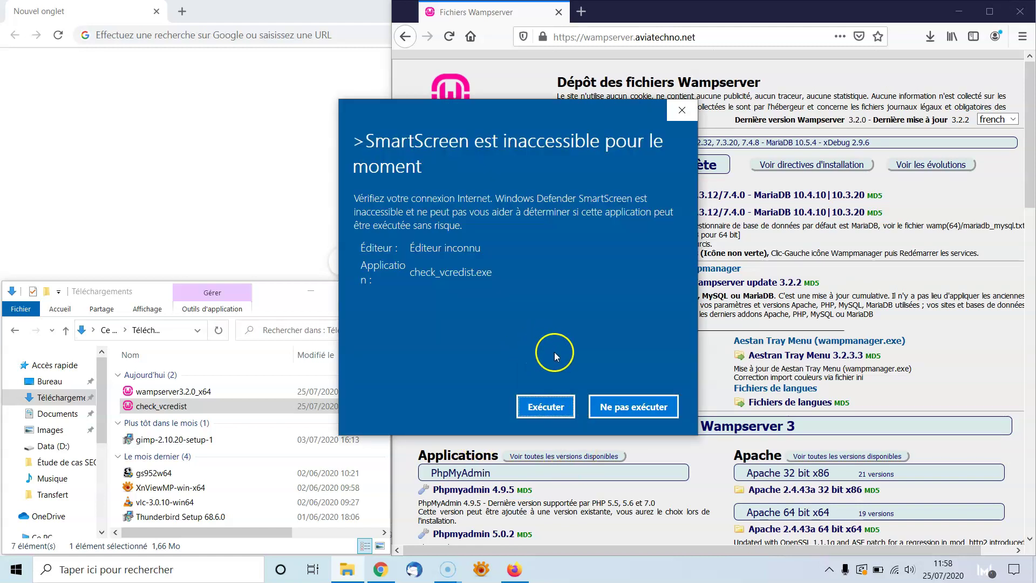
pyautogui.click(547, 408)
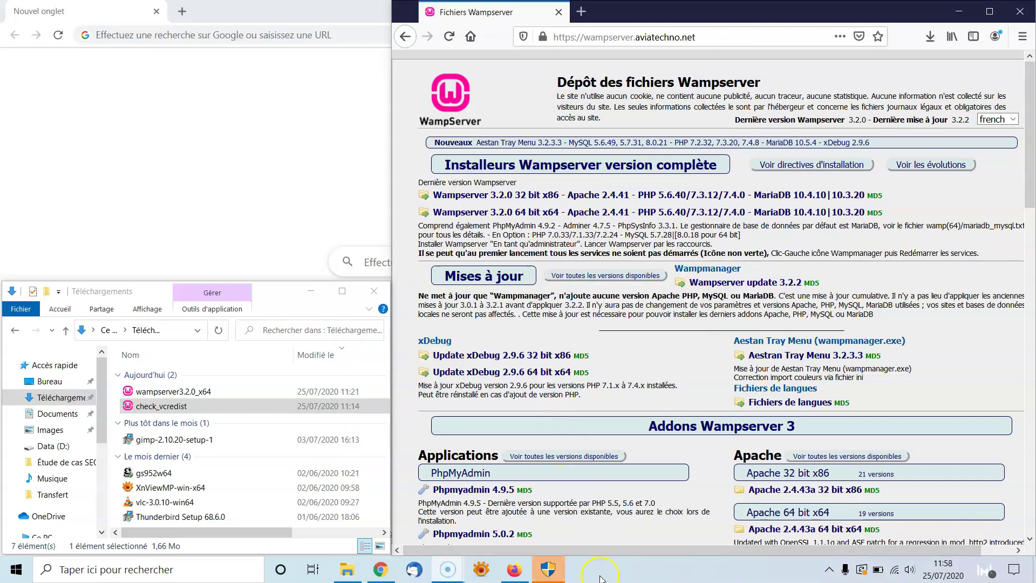
# - Accept Français as the setup assistant's language and start the verification of the installed VC++ packages
pyautogui.moveTo(550, 571)
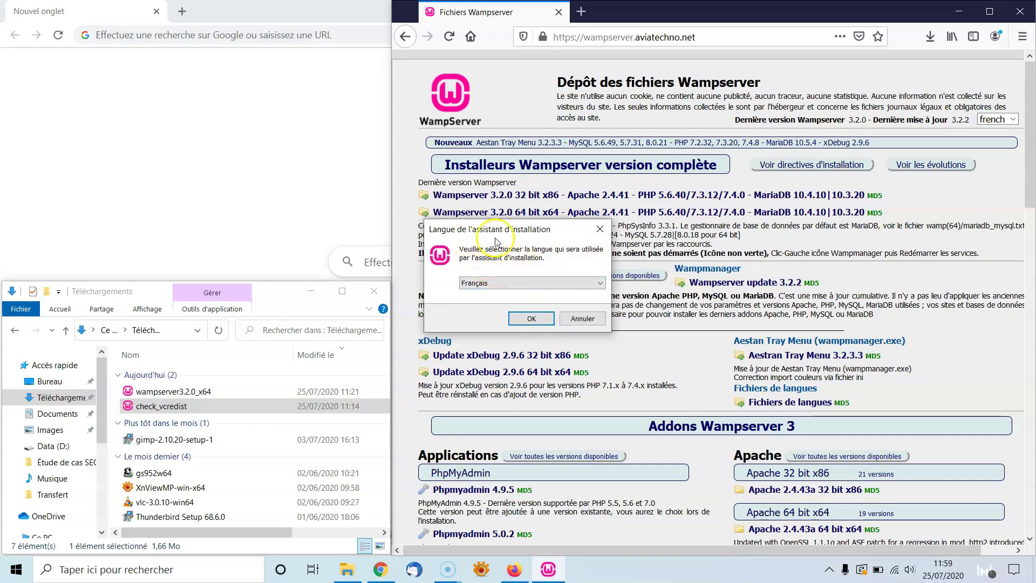
pyautogui.click(531, 319)
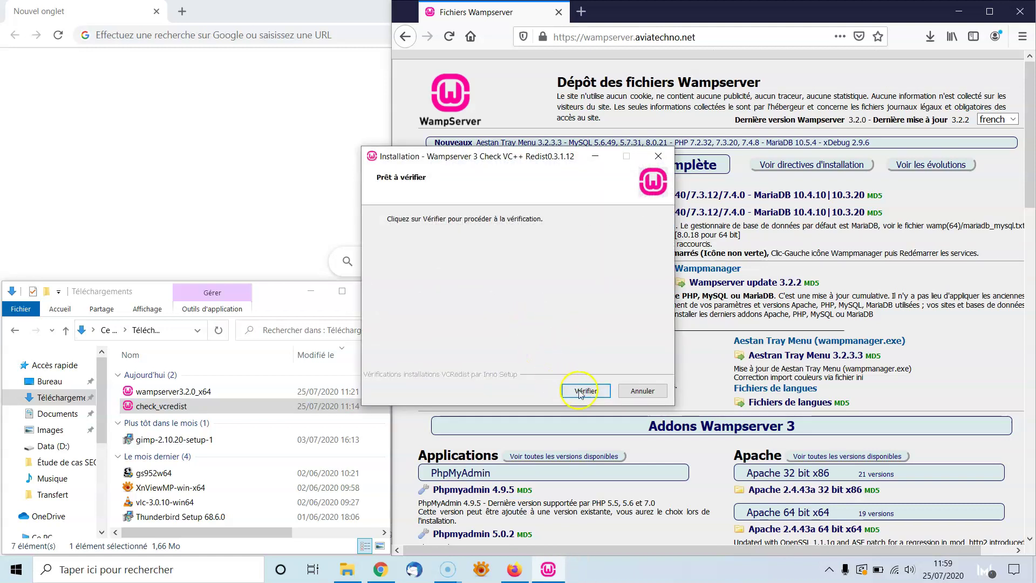
pyautogui.click(587, 391)
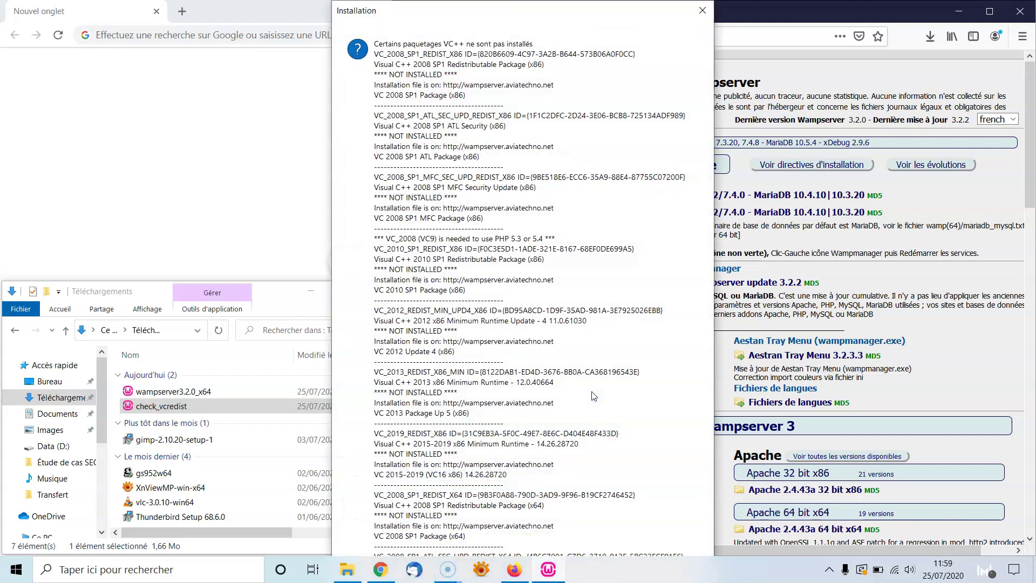
# - Read the report of missing VC++ packages and place it beside the Wampserver download page for comparison
pyautogui.click(595, 406)
pyautogui.click(617, 439)
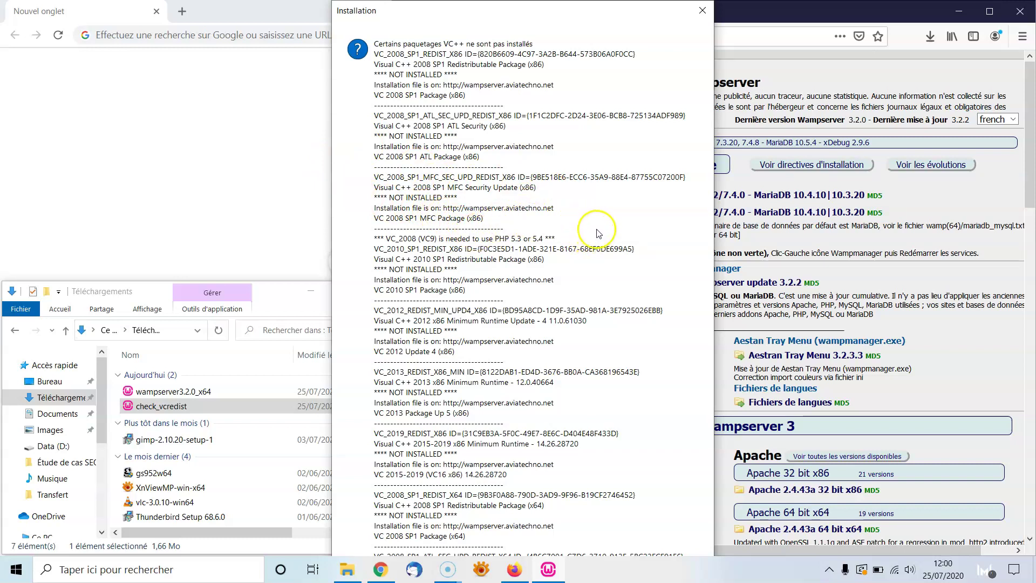
pyautogui.moveTo(518, 13); pyautogui.dragTo(314, 21)
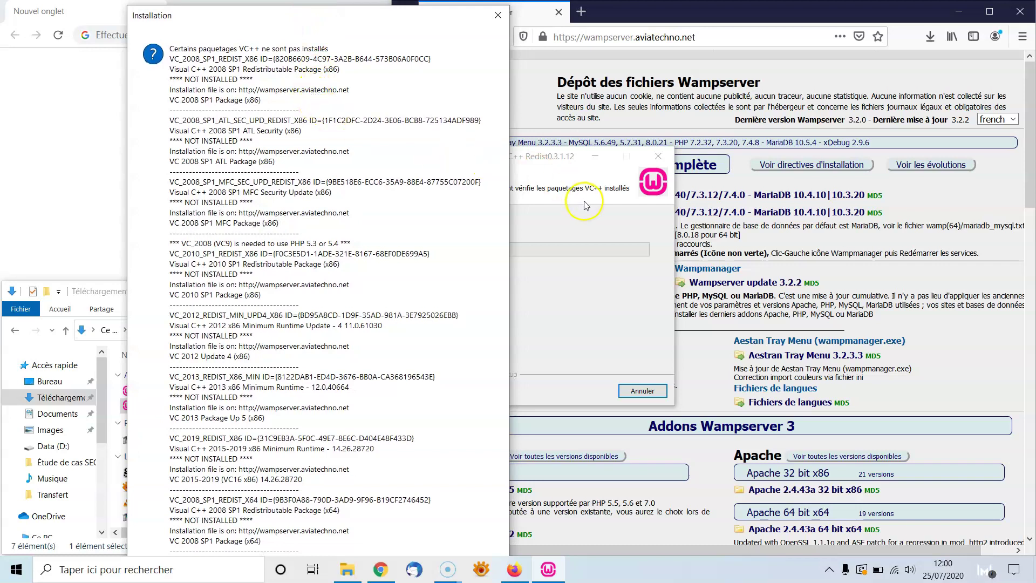
pyautogui.moveTo(362, 20); pyautogui.dragTo(315, 18)
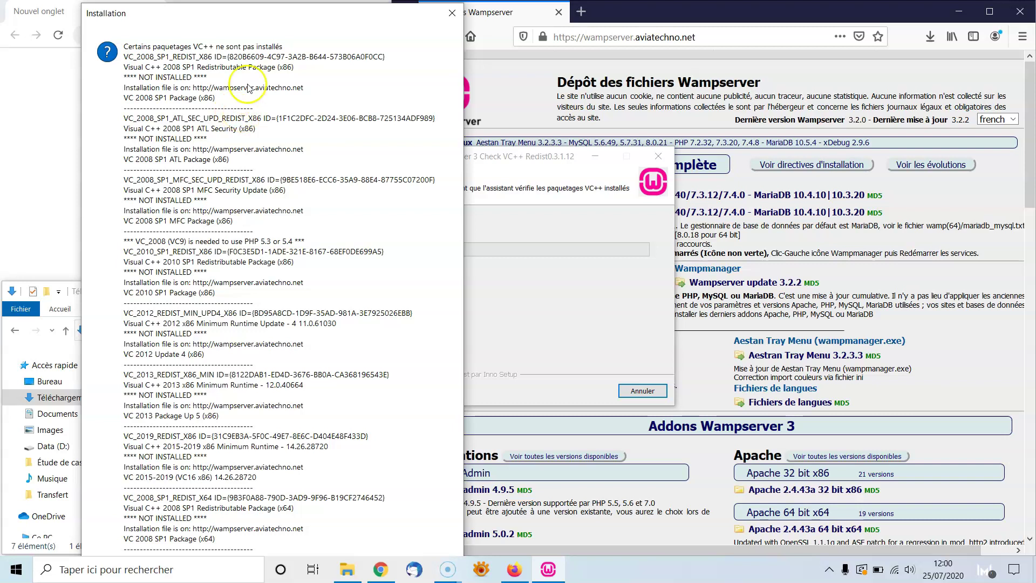
pyautogui.moveTo(199, 16); pyautogui.dragTo(177, 15)
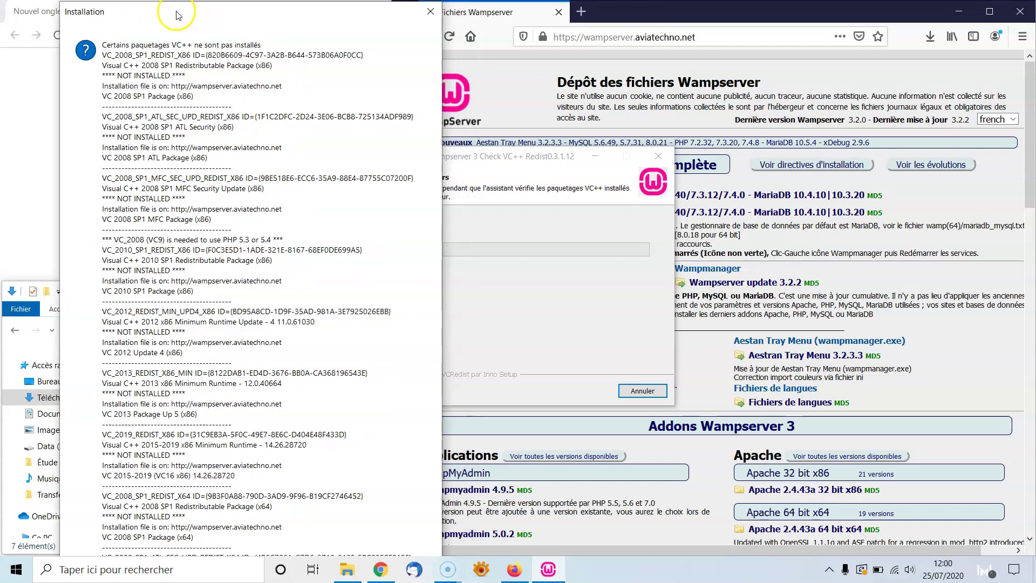
pyautogui.click(623, 17)
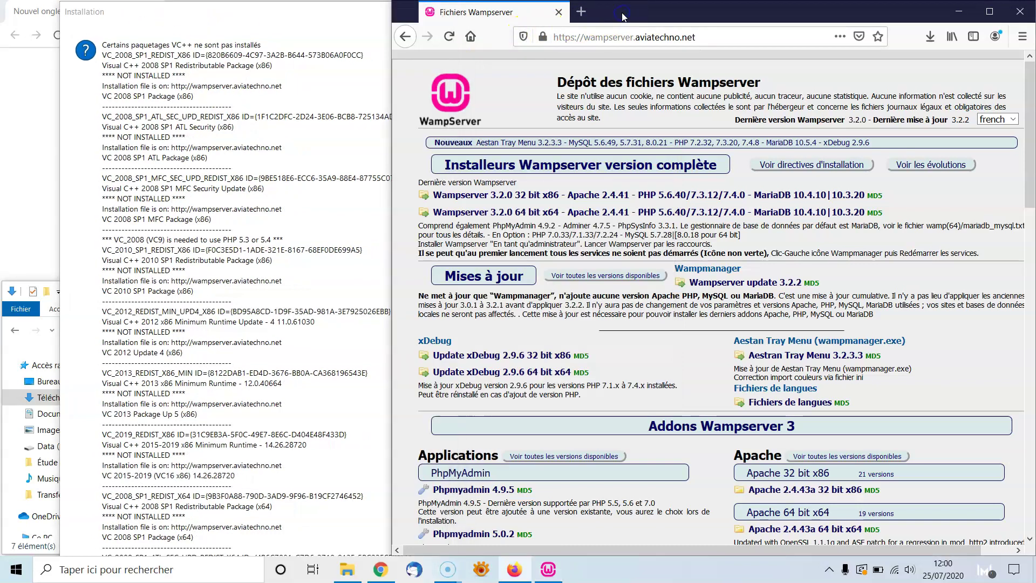
pyautogui.moveTo(337, 23); pyautogui.dragTo(278, 26)
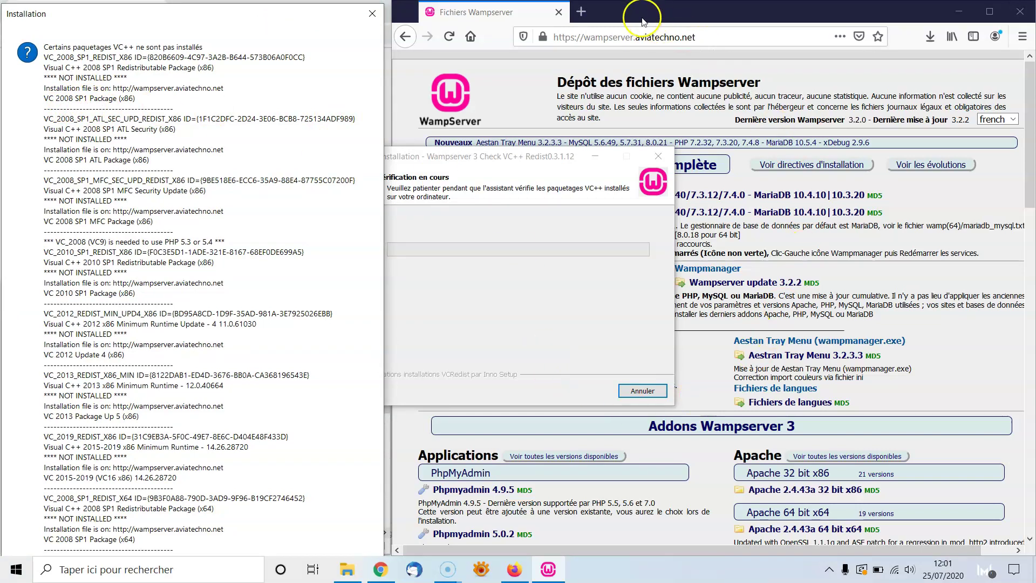
# - Examine the x86, x64 and combined zip links under Visual C++ Redistribuable Packages on the Wampserver page
pyautogui.click(534, 14)
pyautogui.scroll(-4, 696, 294)
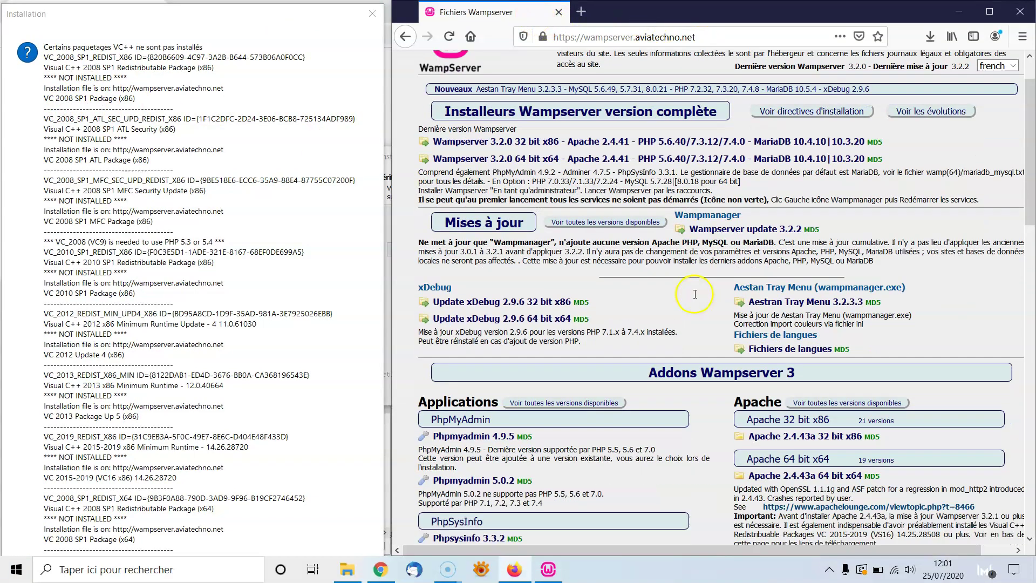
pyautogui.scroll(-2, 693, 295)
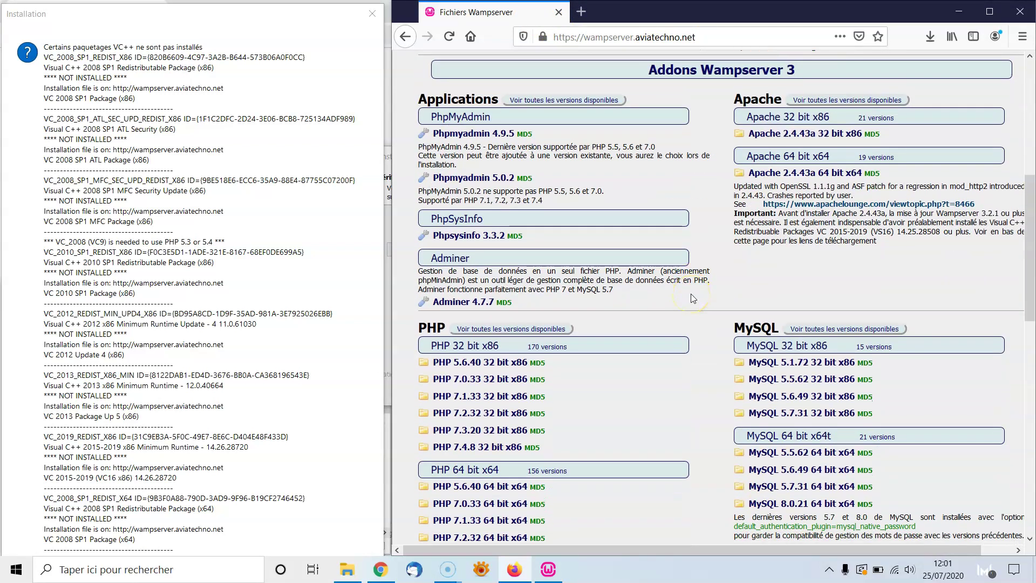
pyautogui.scroll(-8, 692, 294)
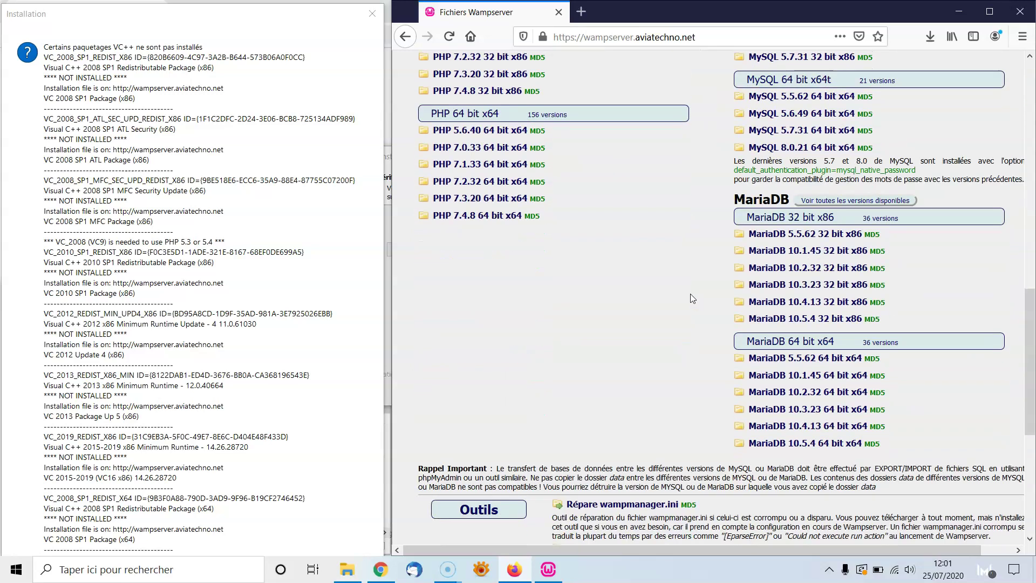
pyautogui.scroll(-3, 693, 298)
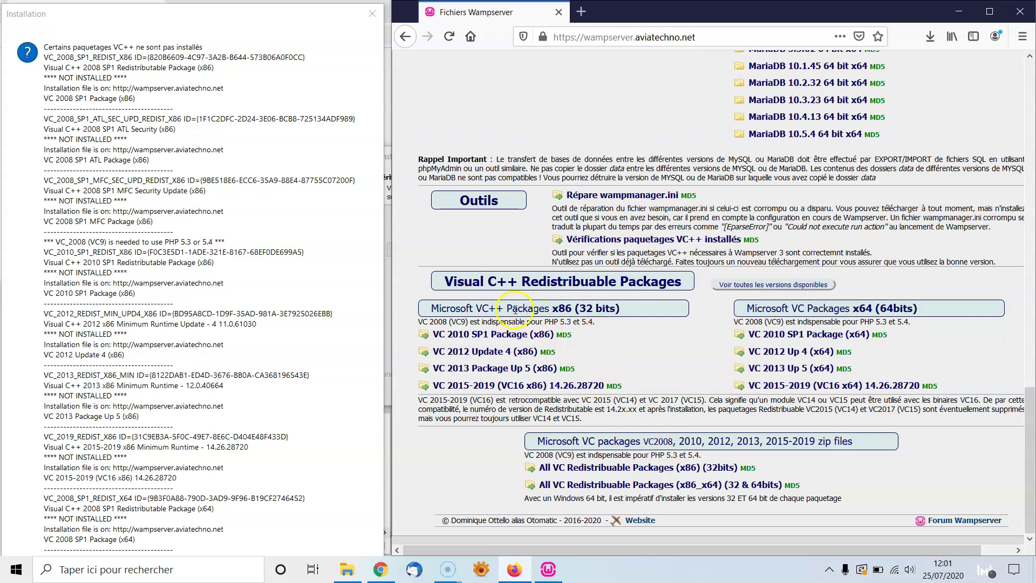
pyautogui.click(506, 338)
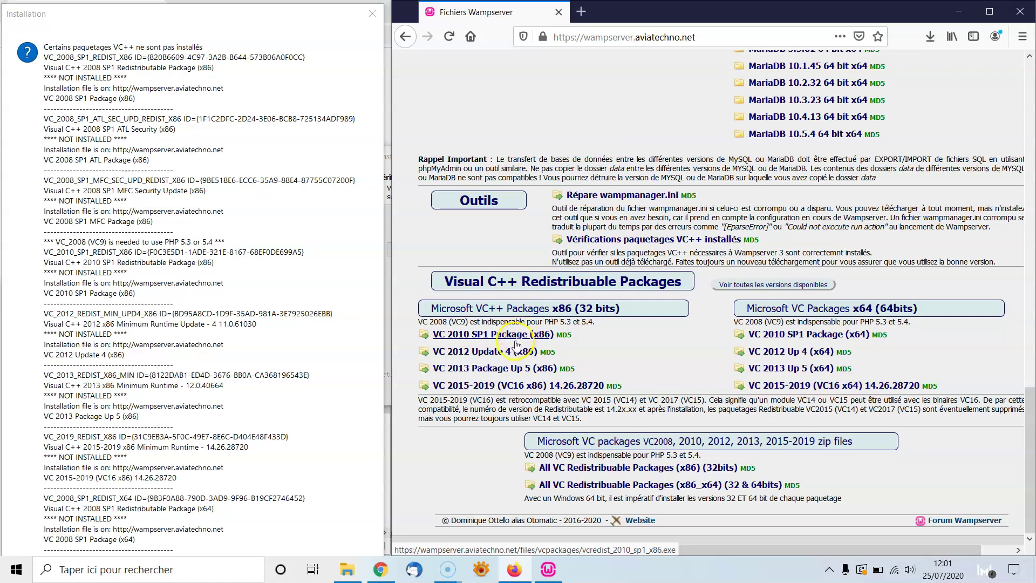
pyautogui.click(502, 355)
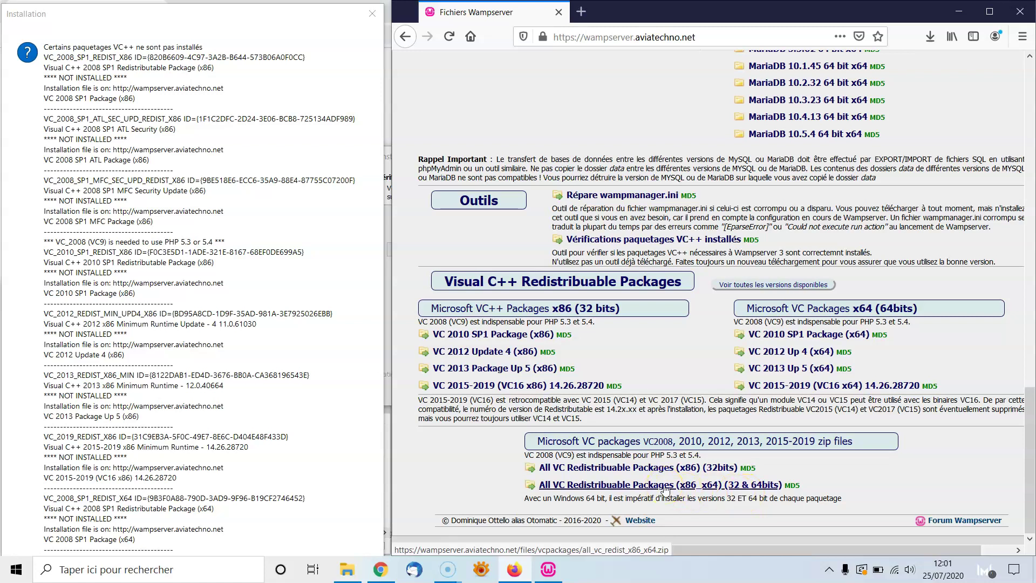
pyautogui.click(604, 492)
pyautogui.click(375, 412)
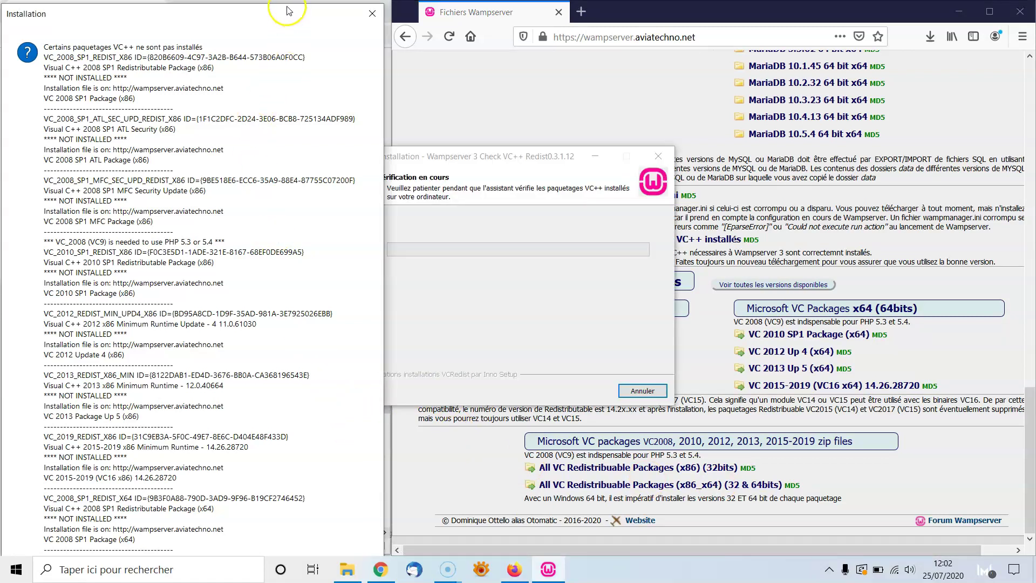
pyautogui.moveTo(286, 11); pyautogui.dragTo(589, 14)
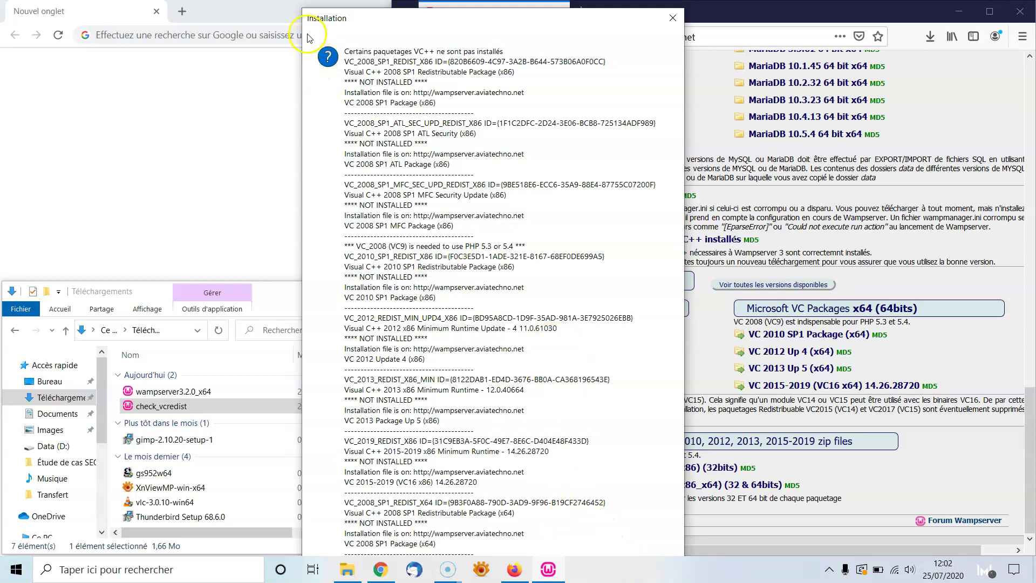
pyautogui.click(303, 7)
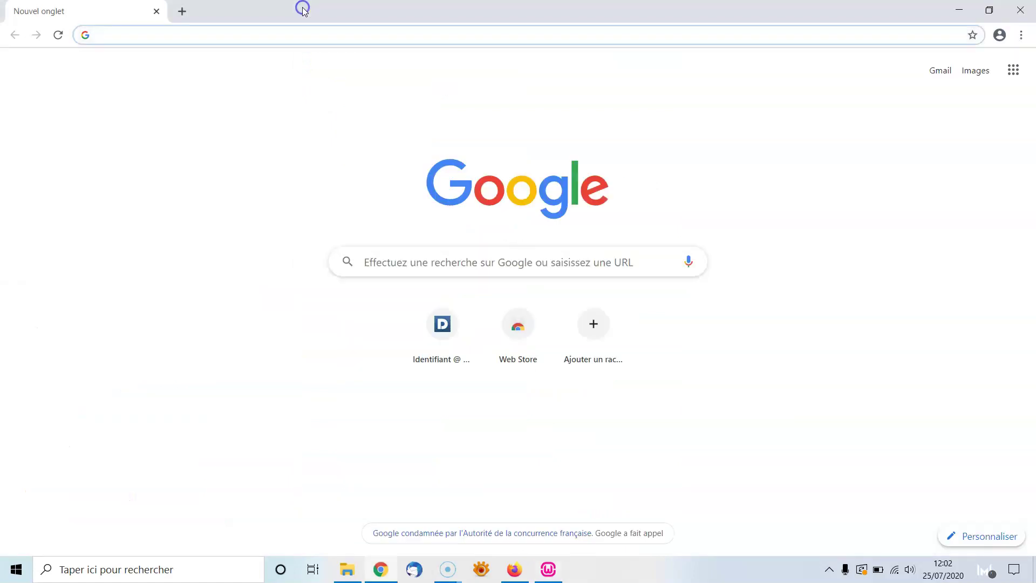
pyautogui.click(548, 569)
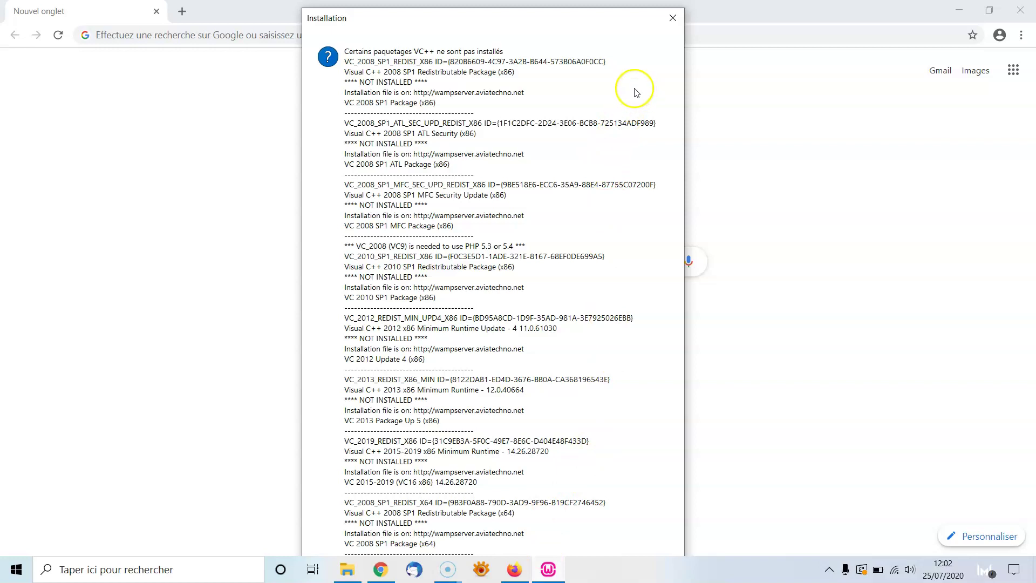
pyautogui.moveTo(506, 25)
pyautogui.mouseDown()
pyautogui.moveTo(235, 31)
pyautogui.moveTo(387, 2)
pyautogui.moveTo(504, 9)
pyautogui.moveTo(500, 15)
pyautogui.mouseUp()
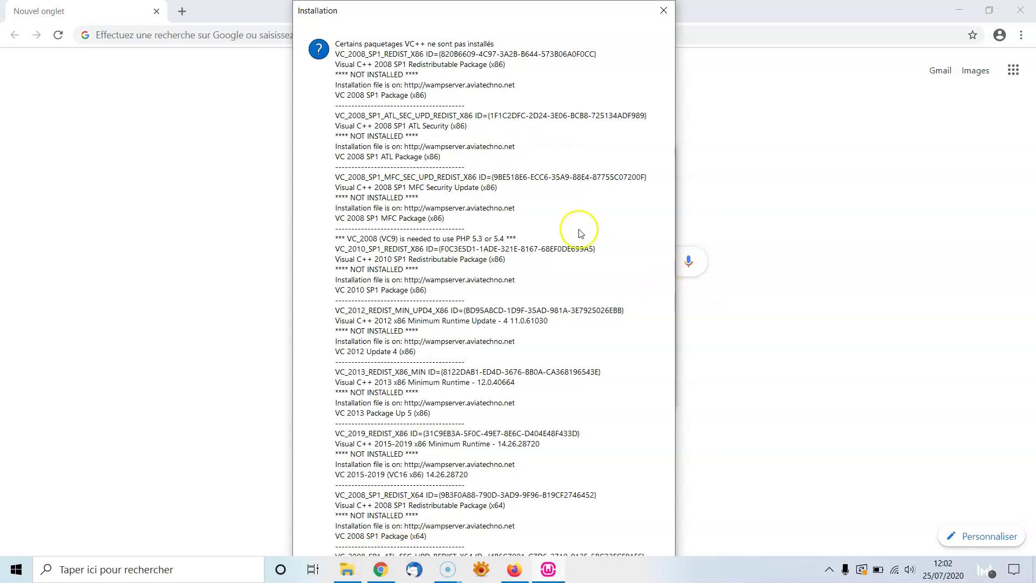
pyautogui.moveTo(468, 23); pyautogui.dragTo(173, 11)
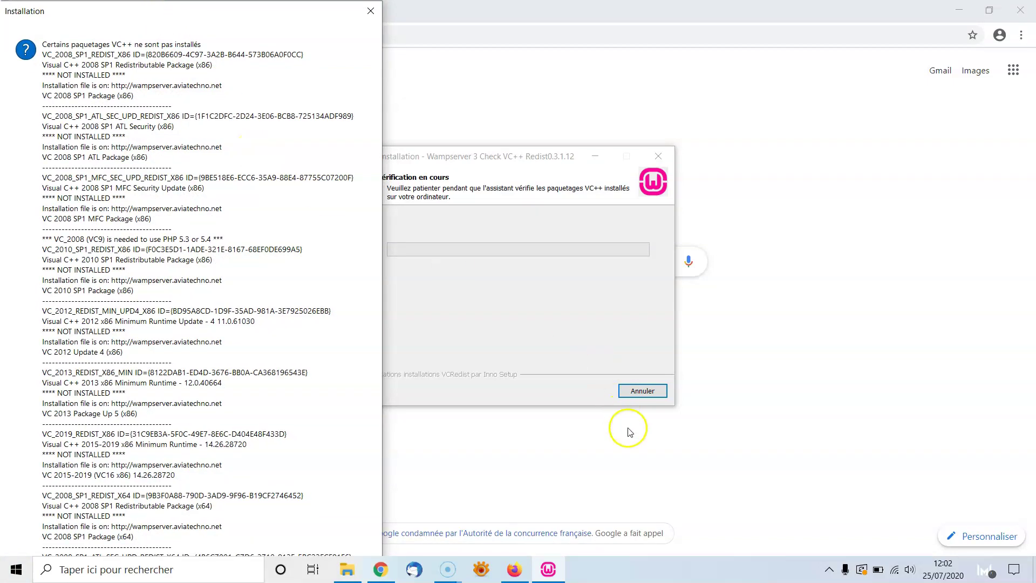
# - Download All VC Redistribuable Packages (x86_x64) (32 & 64bits) from the Wampserver page, choosing to save all_vc_redist_x86_x64.zip
pyautogui.click(516, 571)
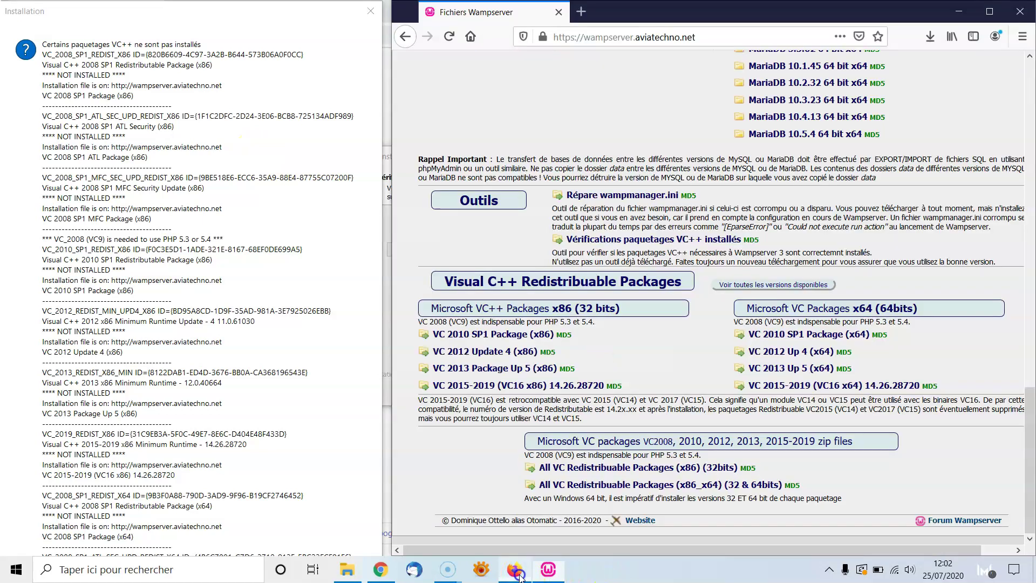
pyautogui.click(716, 490)
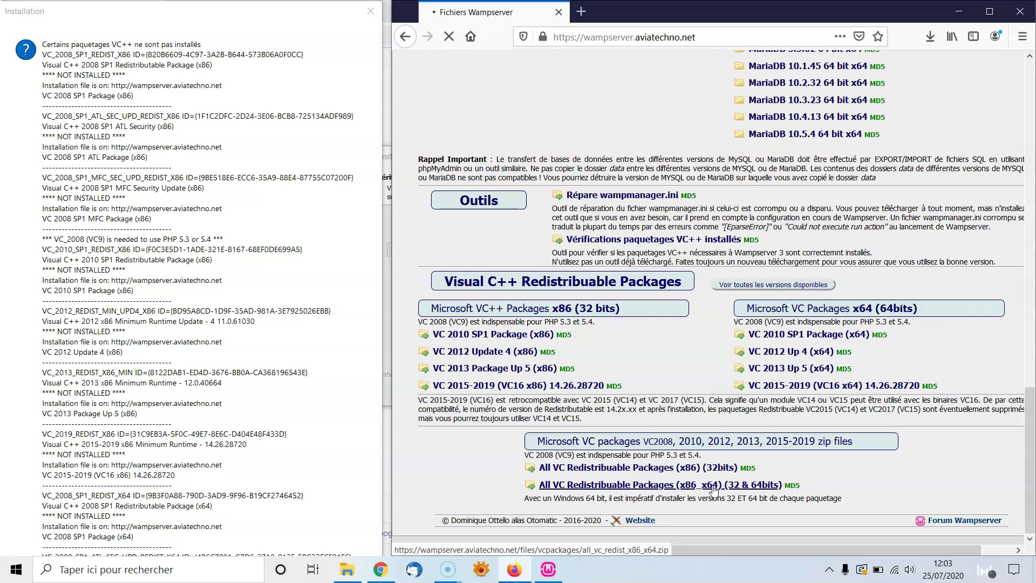
pyautogui.click(763, 460)
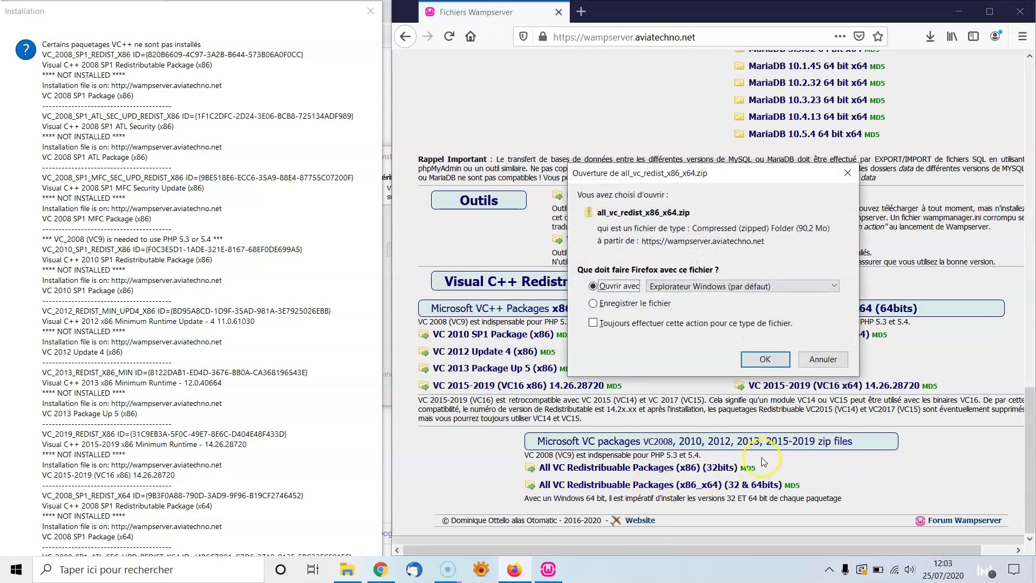
pyautogui.click(761, 320)
pyautogui.click(593, 303)
pyautogui.click(764, 358)
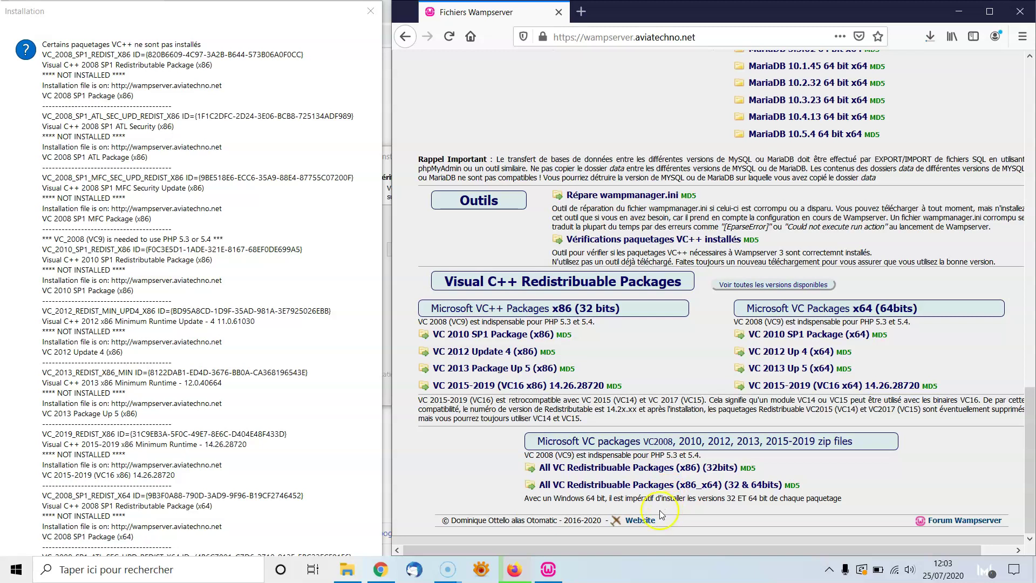
# - Check the download status of all_vc_redist_x86_x64.zip and close the report of missing VC++ packages
pyautogui.click(930, 37)
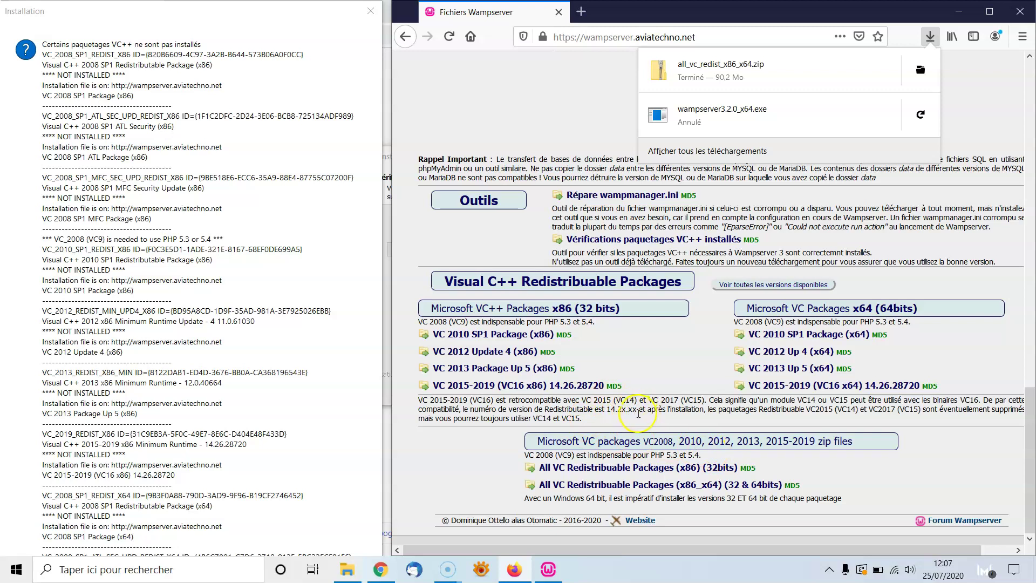
pyautogui.moveTo(567, 373)
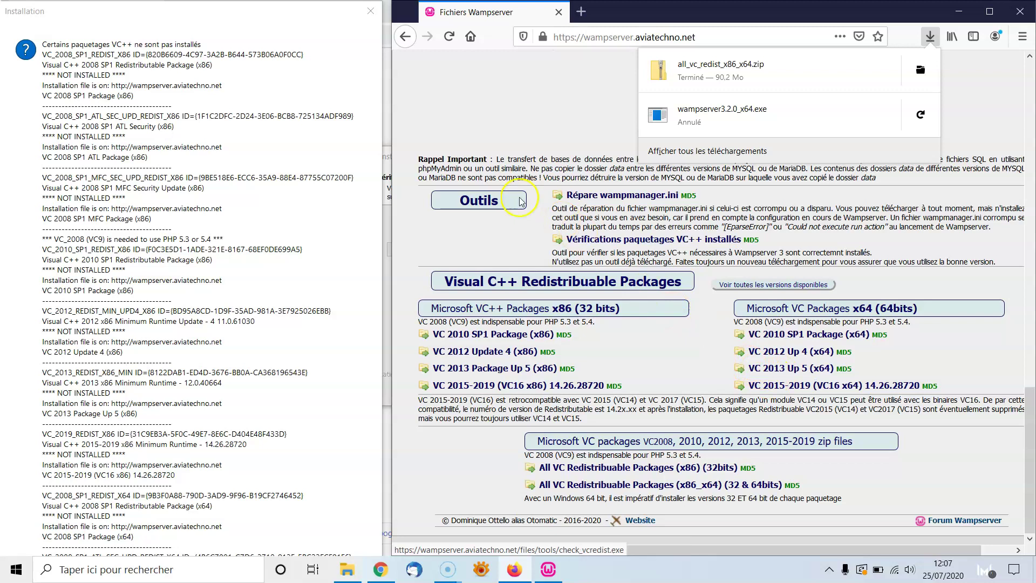
pyautogui.click(371, 12)
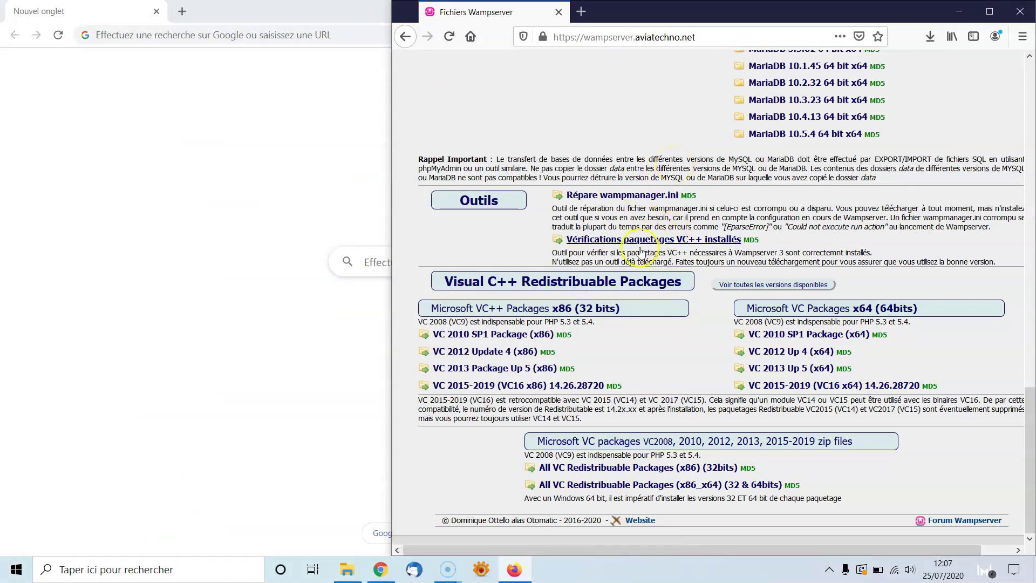
# - Extract the all_vc_redist_x86_x64 archive directly into the Downloads folder with 7-Zip and look through the extracted vcredist installers
pyautogui.click(340, 573)
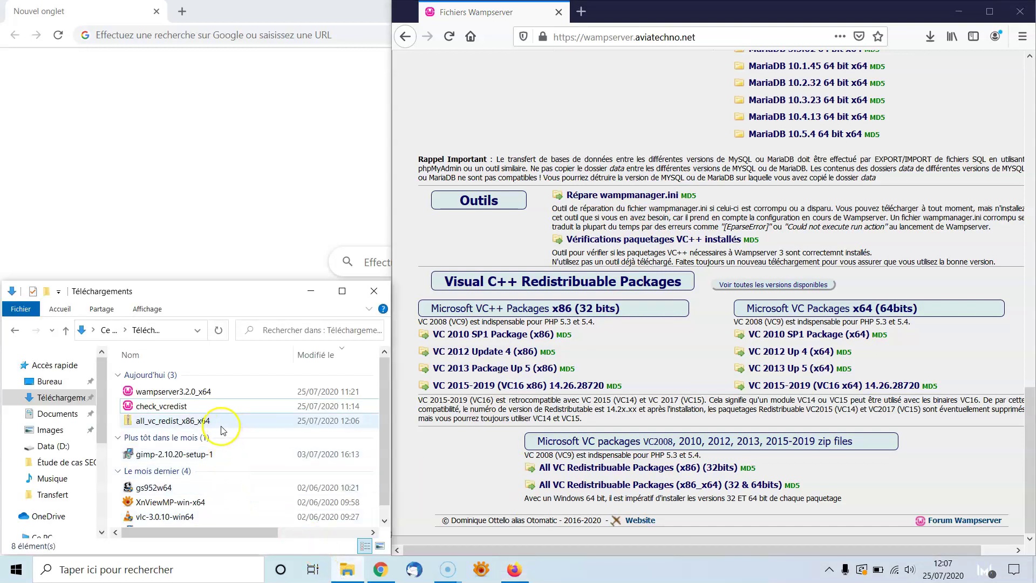
pyautogui.click(202, 421)
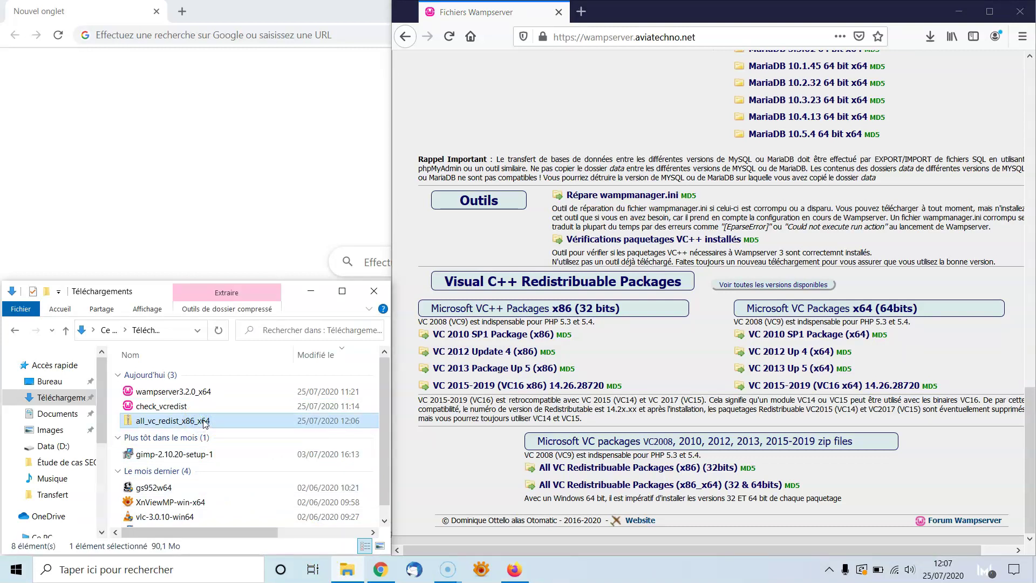
pyautogui.rightClick(206, 423)
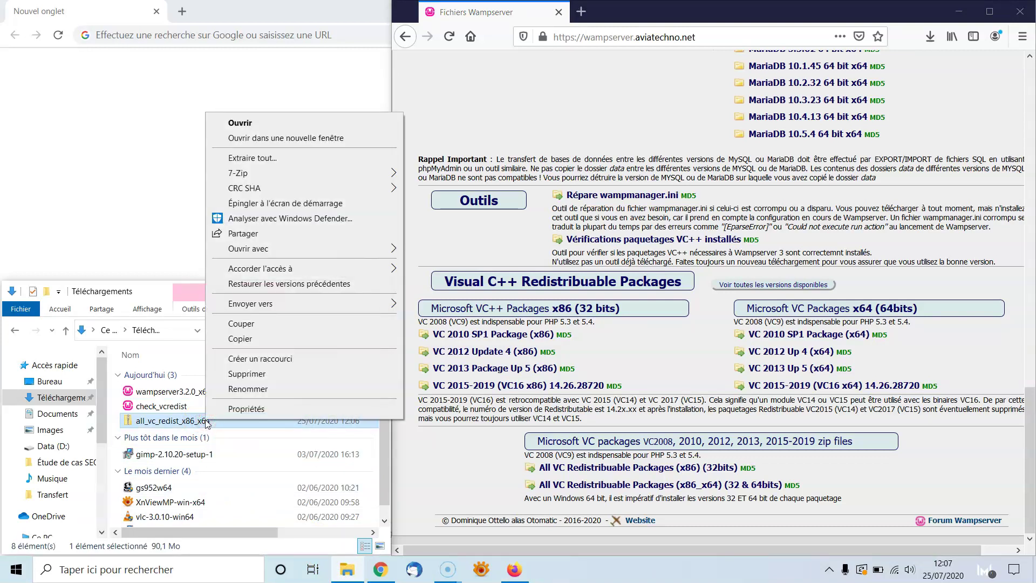
pyautogui.click(276, 179)
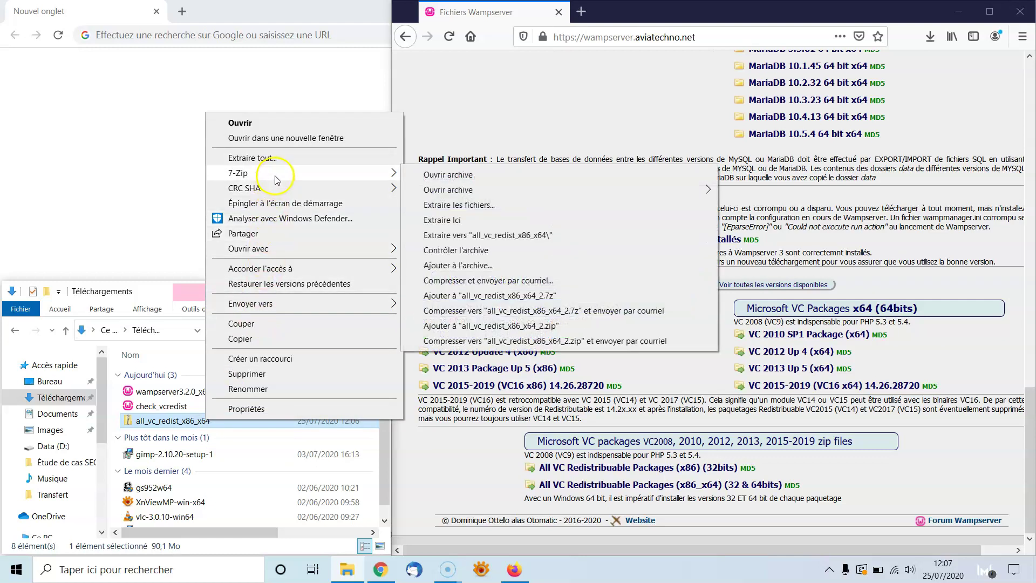
pyautogui.click(460, 220)
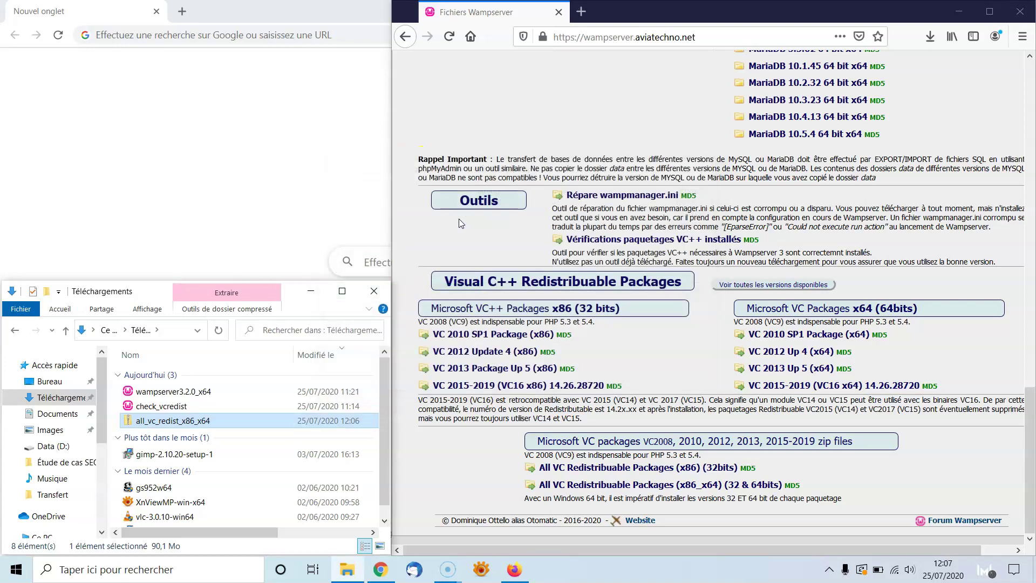
pyautogui.press('Return')
pyautogui.moveTo(396, 427); pyautogui.dragTo(403, 461)
pyautogui.click(392, 10)
pyautogui.scroll(-5, 376, 481)
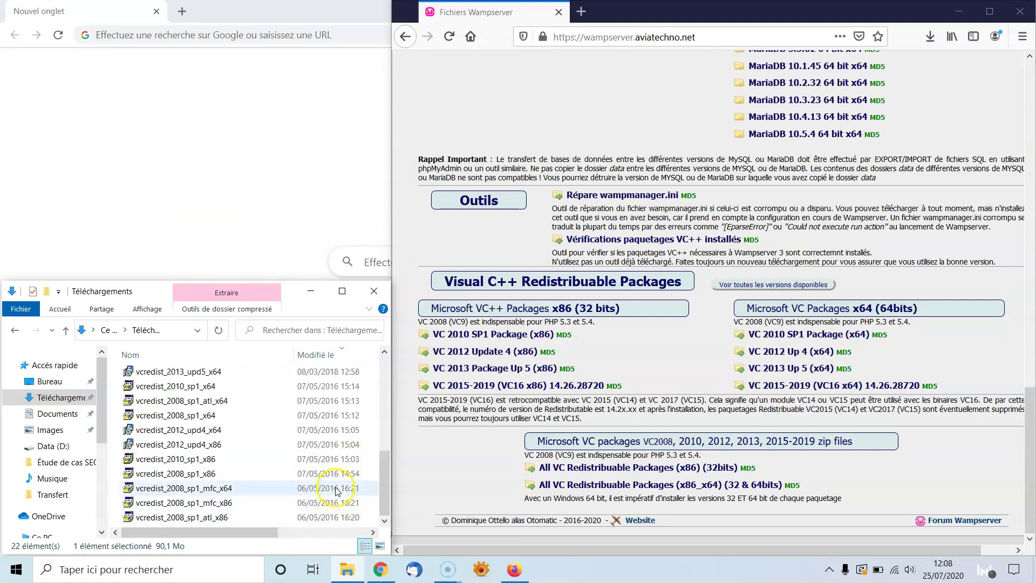
pyautogui.moveTo(381, 452); pyautogui.dragTo(380, 352)
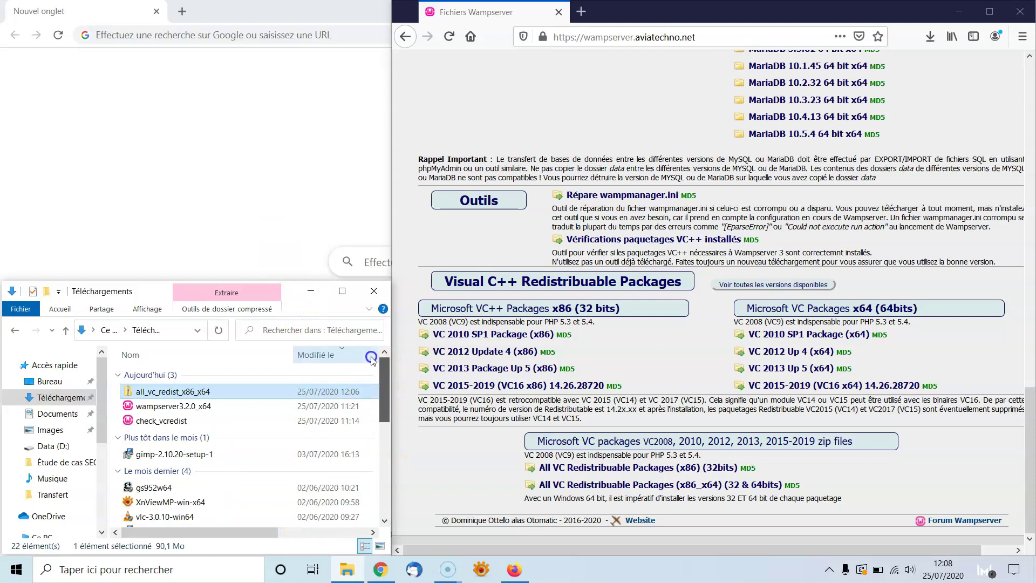
# - Run check_vcredist from the Downloads folder as administrator again and accept the setup assistant's proposed language
pyautogui.doubleClick(187, 421)
pyautogui.rightClick(187, 422)
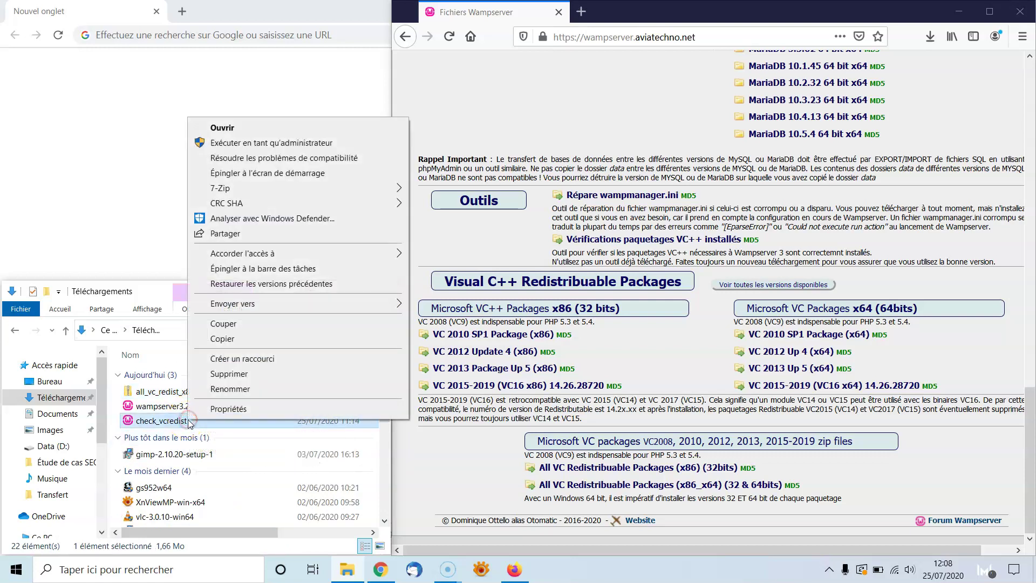
pyautogui.click(268, 143)
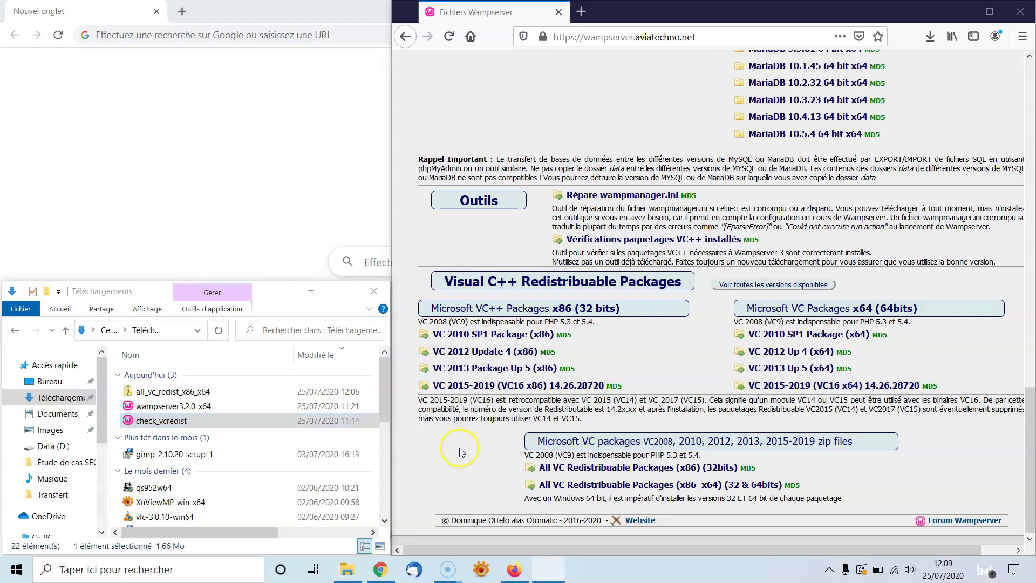
pyautogui.click(539, 323)
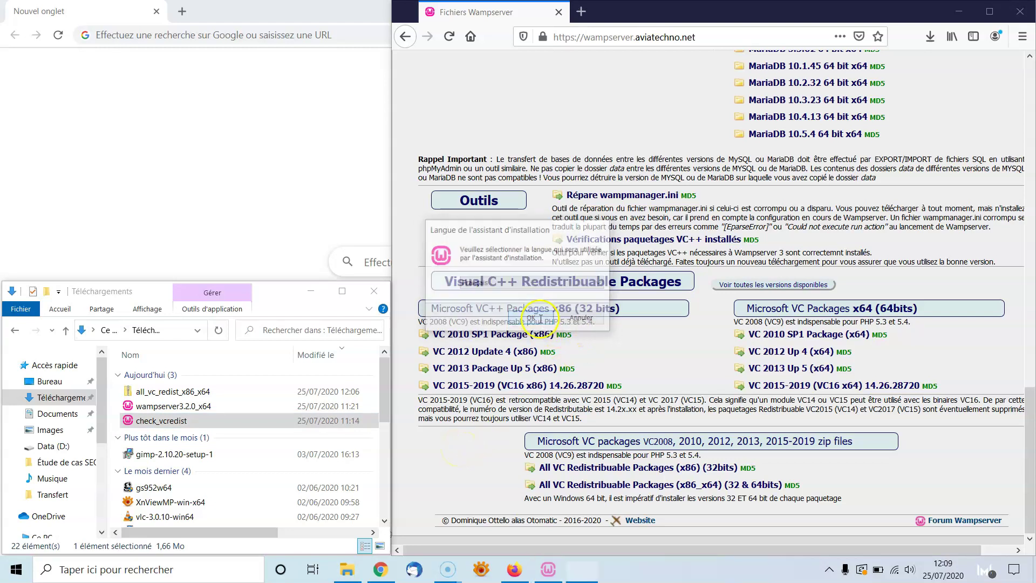
# - Launch the VC++ package check to get its report, and find the vcredist_2008 installers in the Downloads folder
pyautogui.click(587, 390)
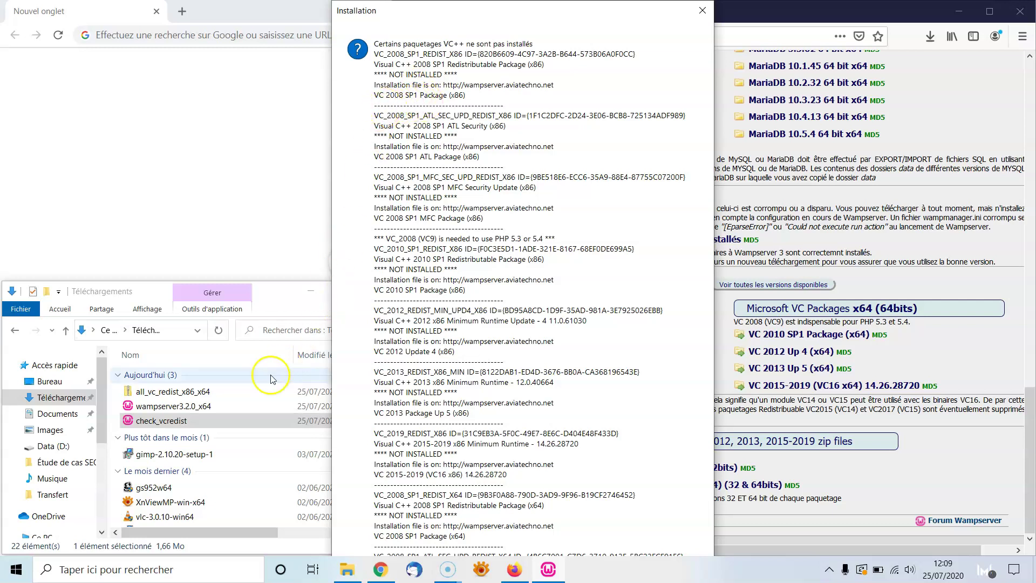
pyautogui.click(285, 299)
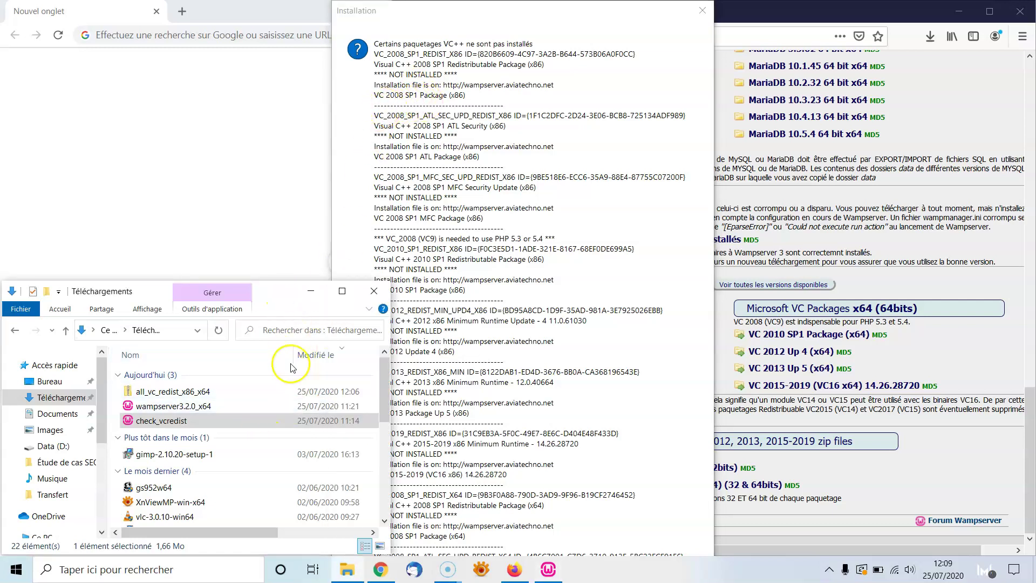
pyautogui.moveTo(386, 390); pyautogui.dragTo(410, 466)
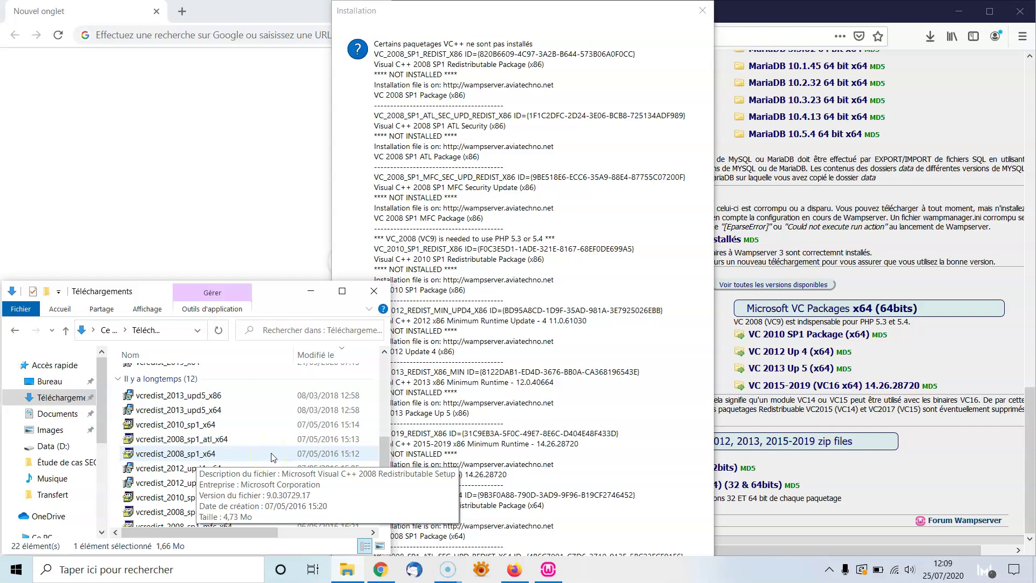
pyautogui.click(383, 459)
pyautogui.moveTo(383, 460); pyautogui.dragTo(387, 475)
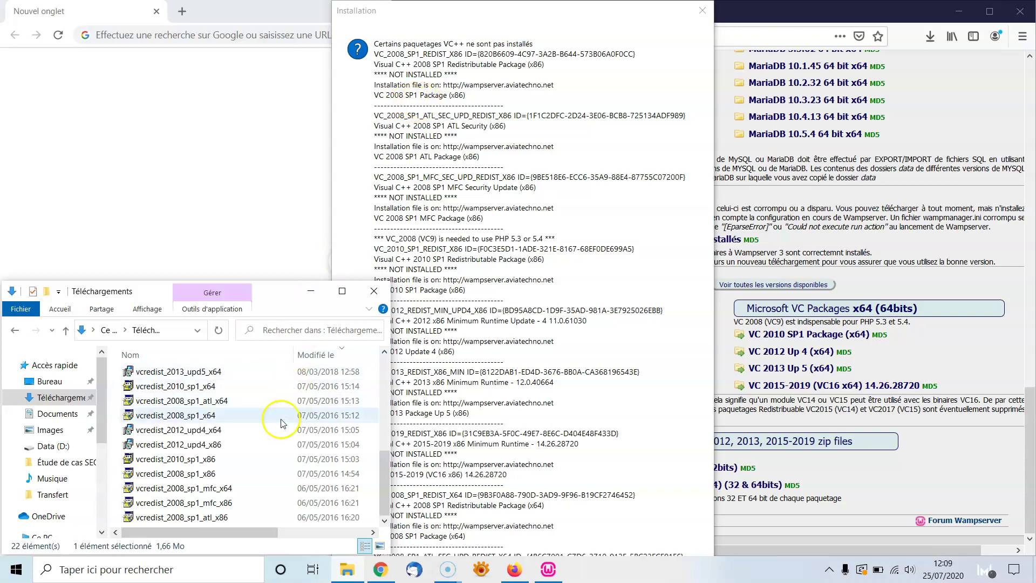
# - Install vcredist_2008_sp1_x86 as administrator, accepting the license terms and finishing with Restart the computer unchecked
pyautogui.click(220, 477)
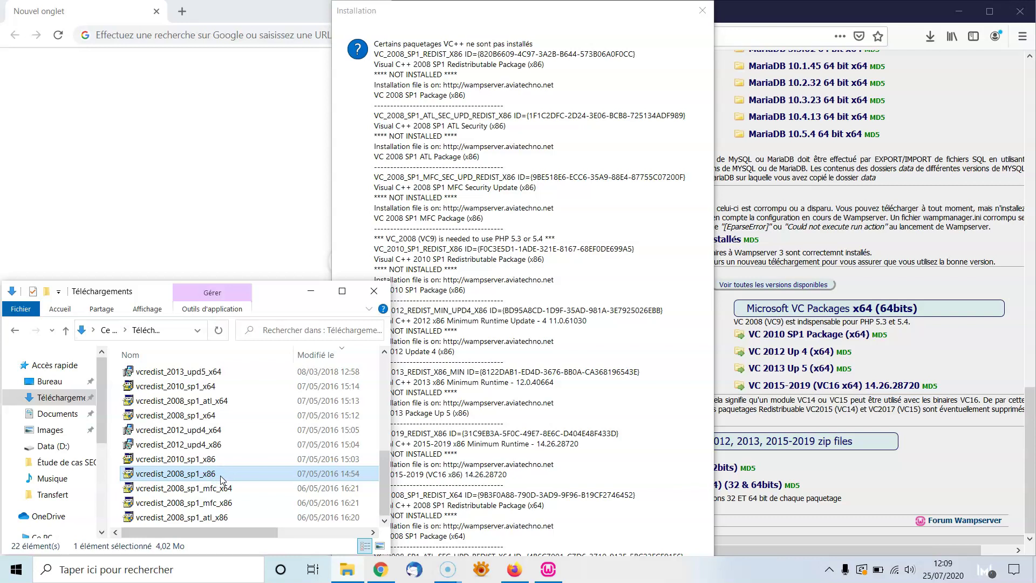
pyautogui.rightClick(223, 478)
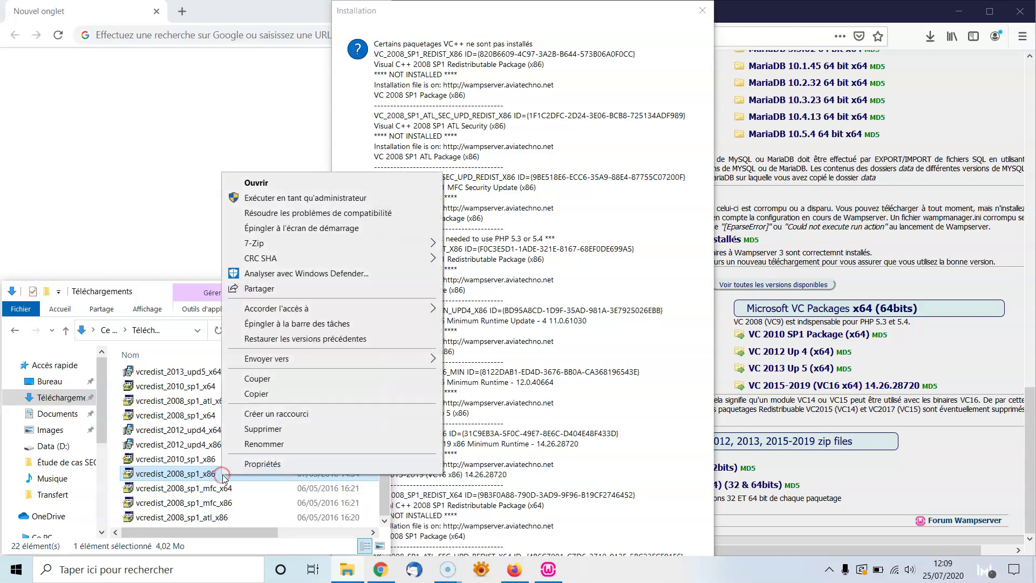
pyautogui.click(321, 197)
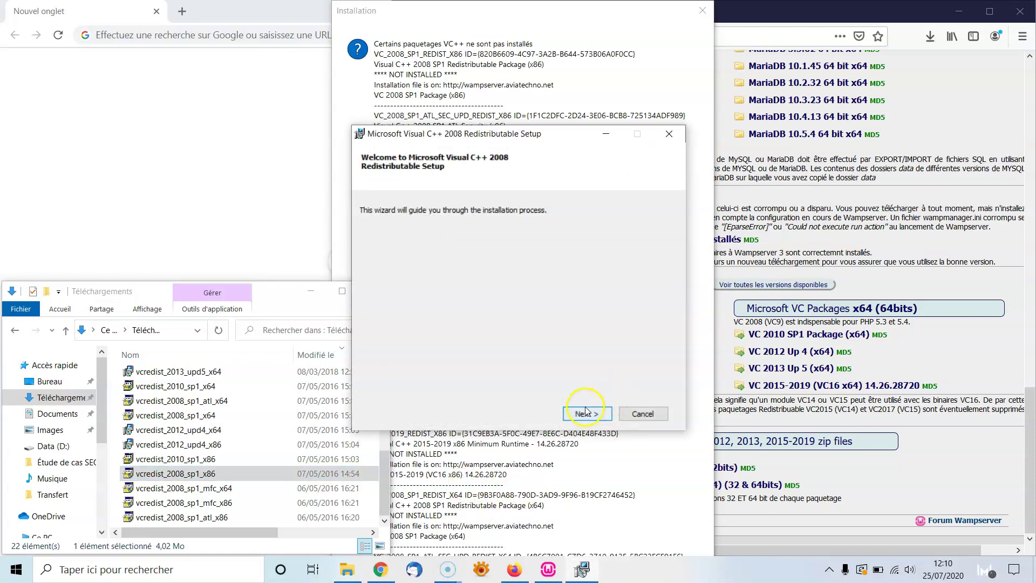
pyautogui.click(585, 414)
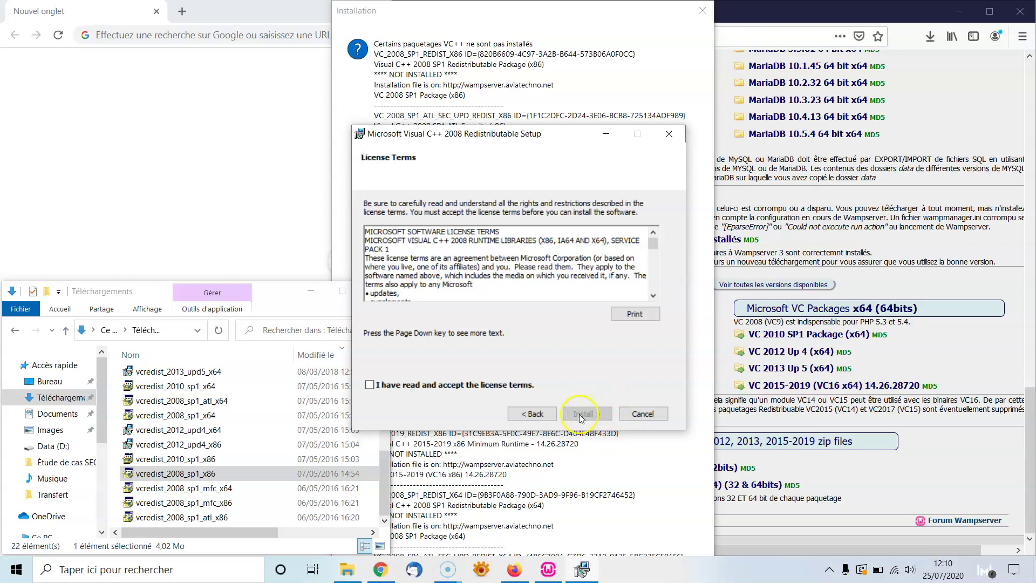
pyautogui.click(370, 385)
pyautogui.click(592, 414)
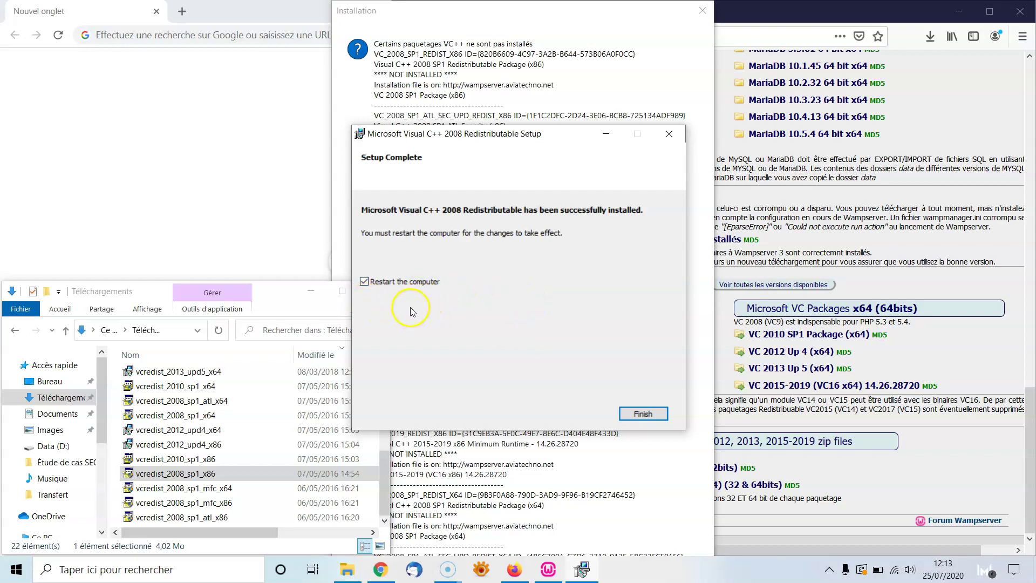
pyautogui.click(364, 282)
pyautogui.click(653, 416)
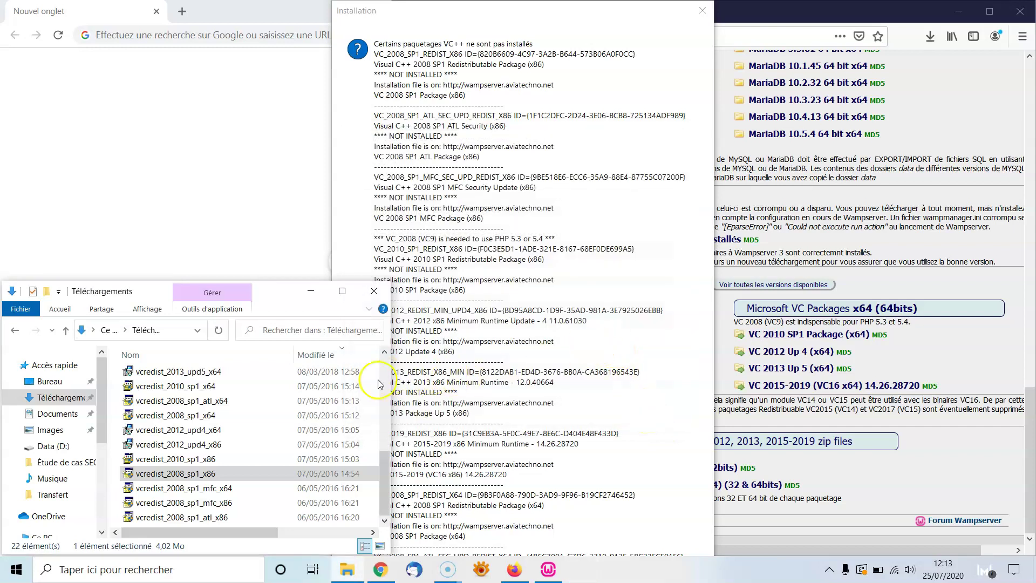
# - Sort the Downloads folder by name in descending order within its date groups
pyautogui.click(350, 478)
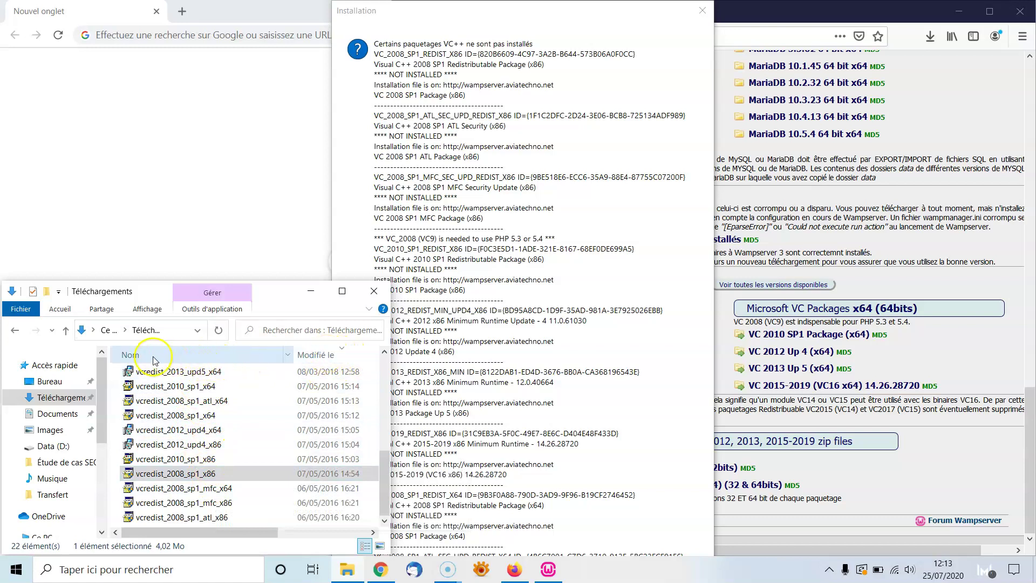
pyautogui.click(169, 355)
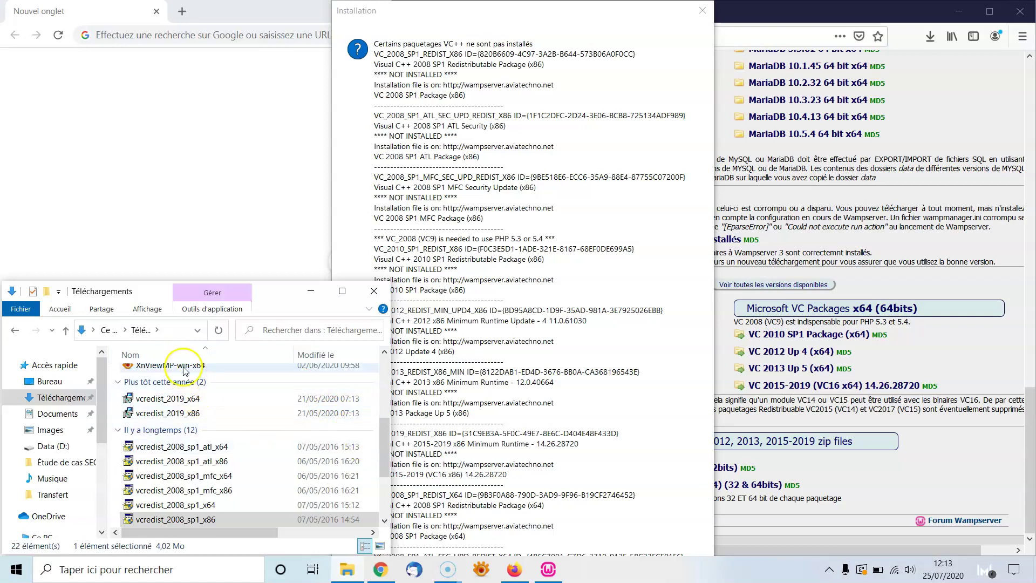
pyautogui.click(173, 355)
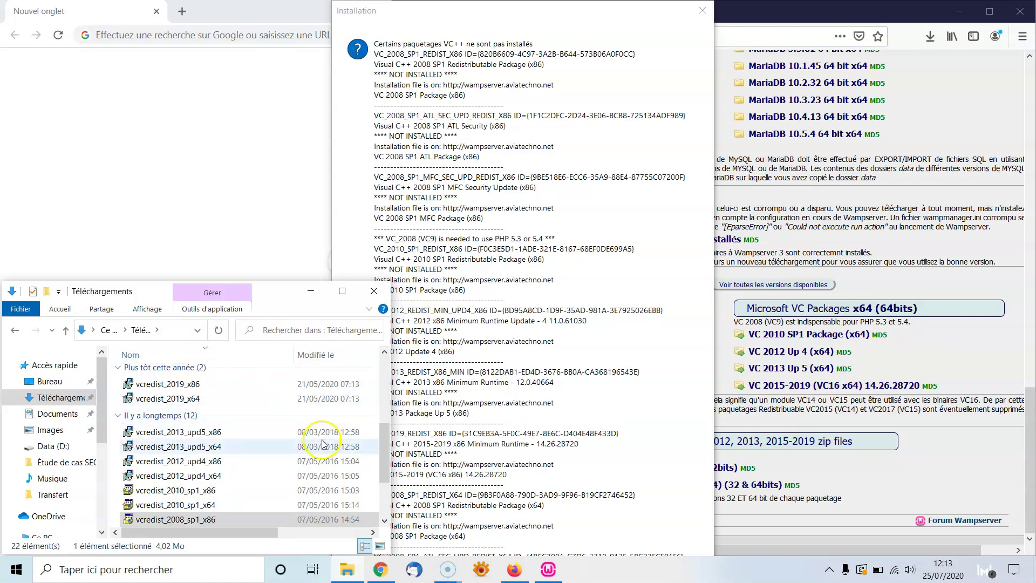
pyautogui.moveTo(384, 456); pyautogui.dragTo(393, 493)
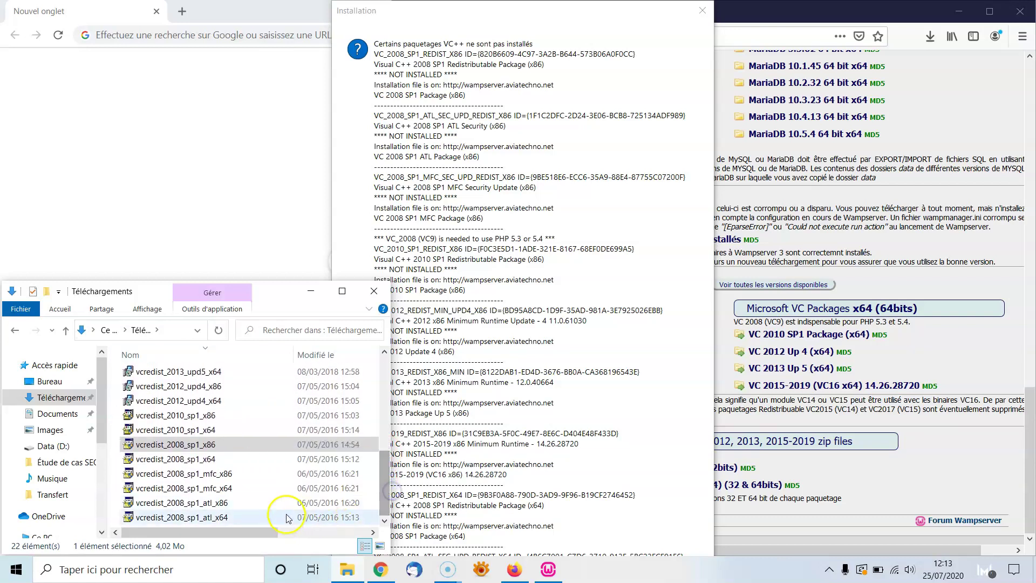
# - Delete the vcredist_2008_sp1_x86 installer from the Downloads folder, confirming its move to the Recycle Bin
pyautogui.click(207, 448)
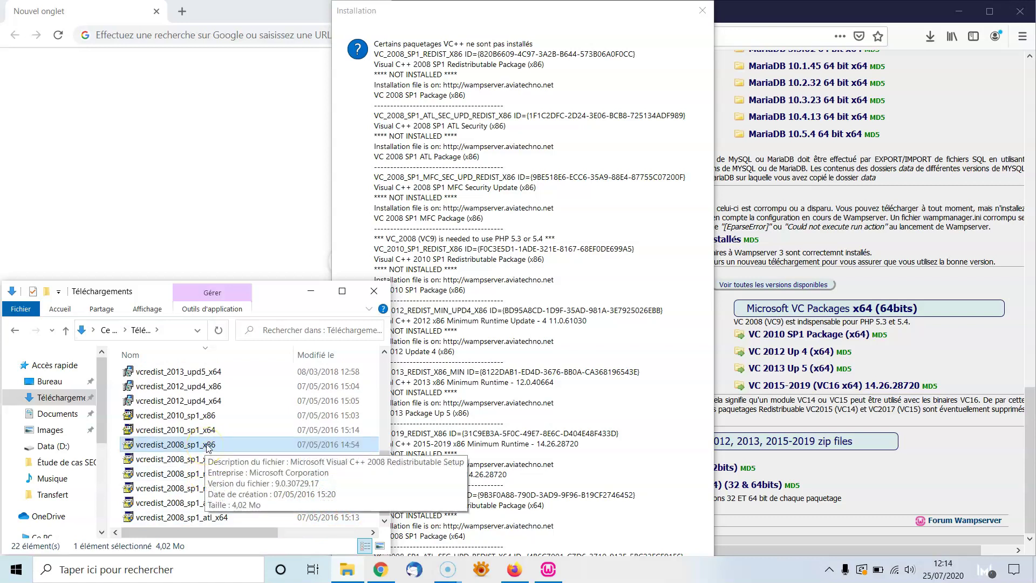
pyautogui.rightClick(208, 445)
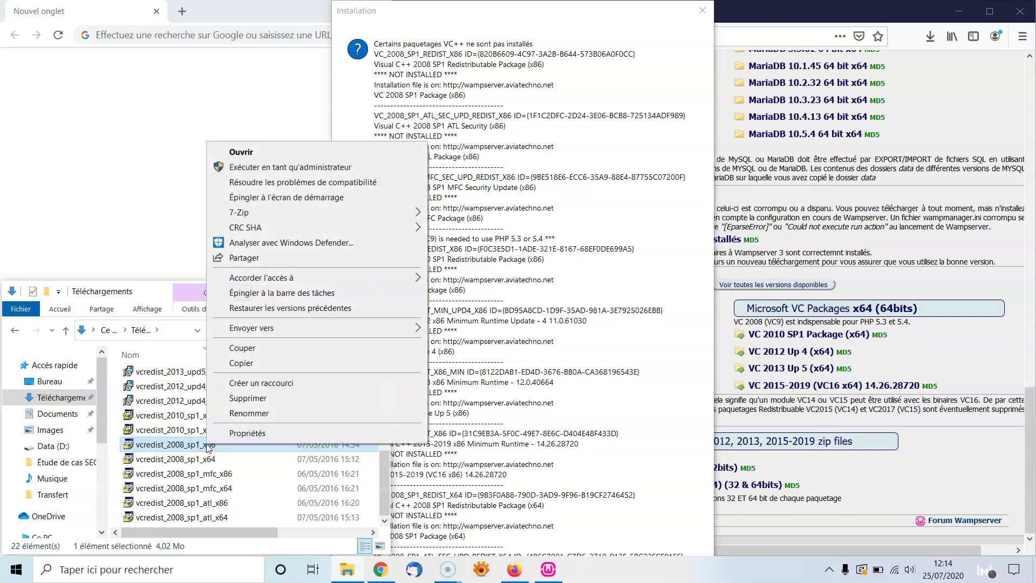
pyautogui.click(247, 398)
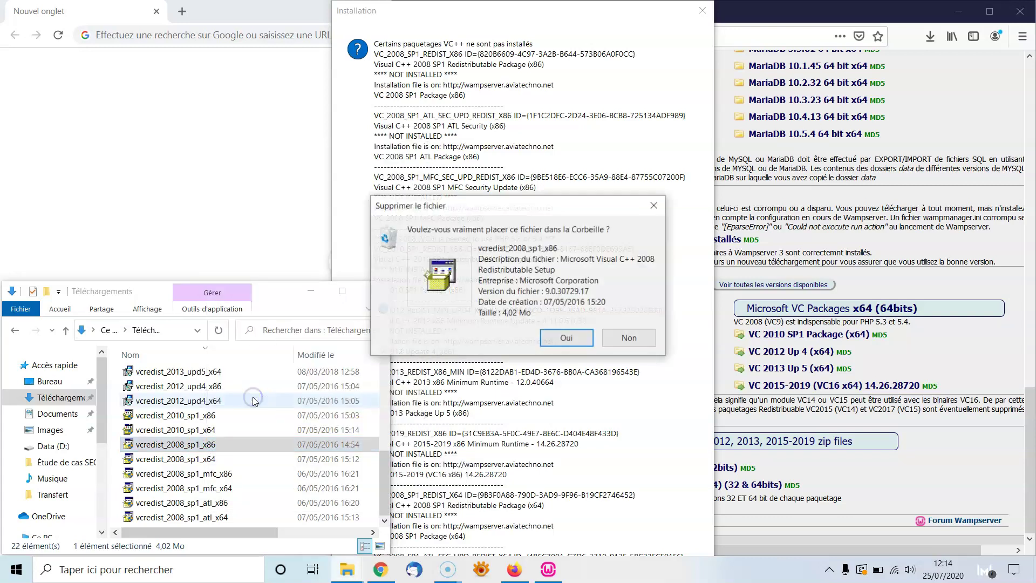
pyautogui.click(564, 339)
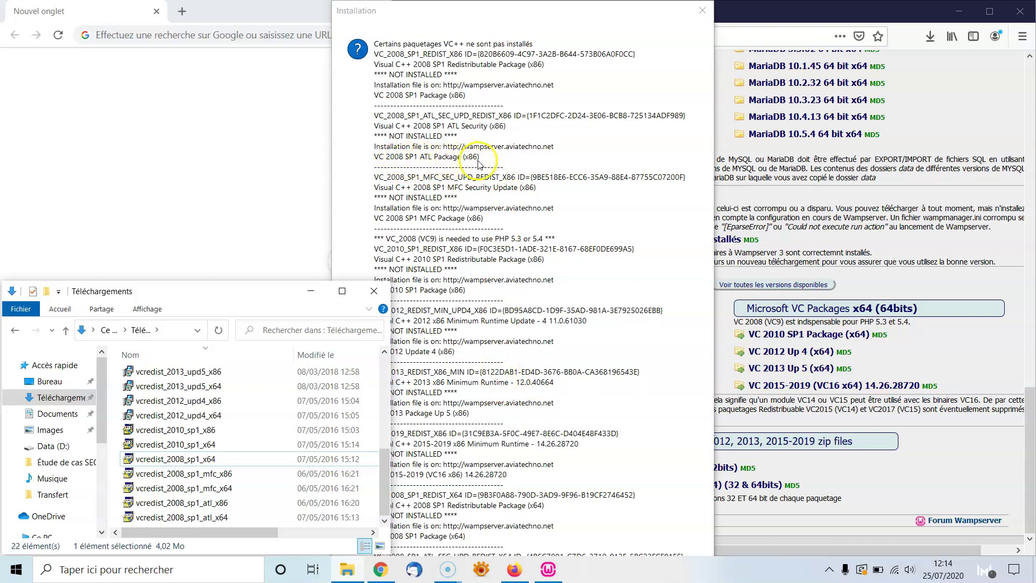
# - Install vcredist_2008_sp1_atl_x86 as administrator, accepting the license terms and finishing without restarting the computer
pyautogui.doubleClick(205, 506)
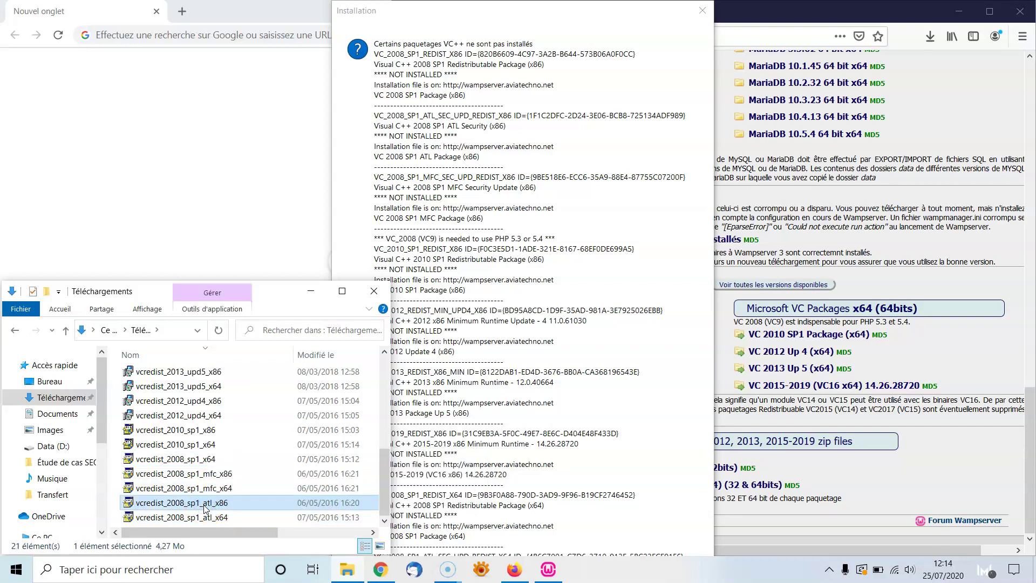
pyautogui.rightClick(205, 506)
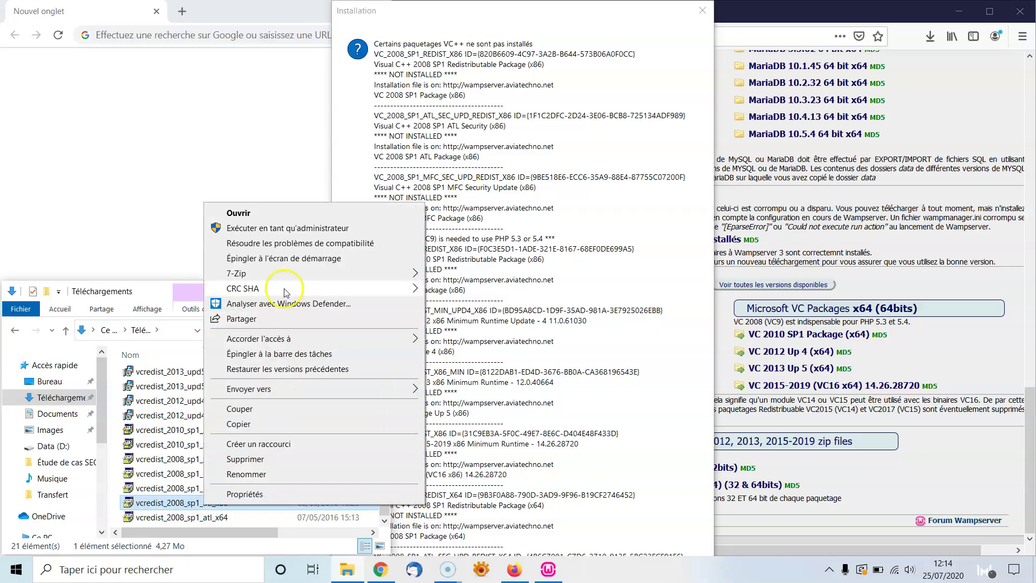
pyautogui.click(294, 231)
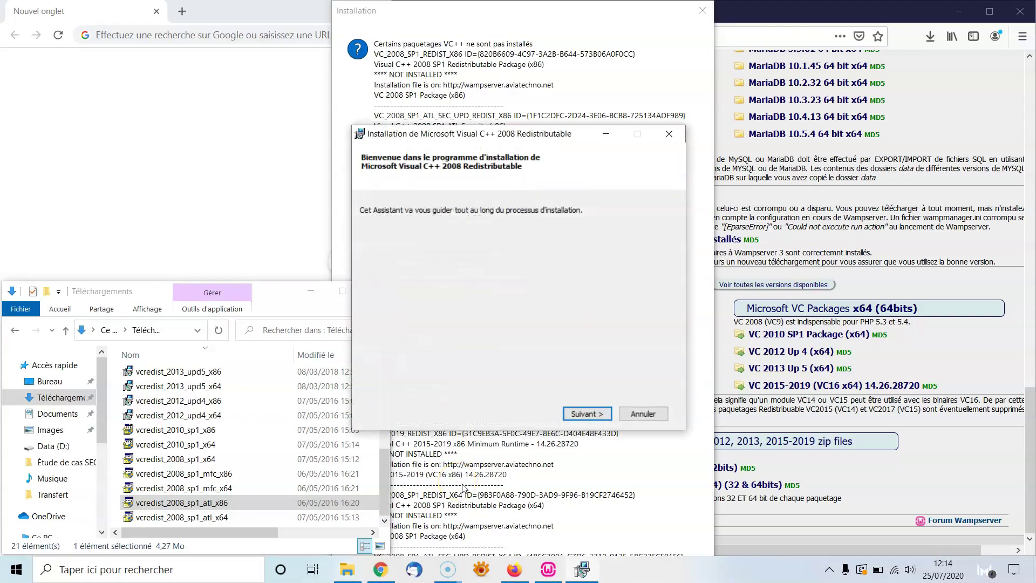
pyautogui.click(587, 414)
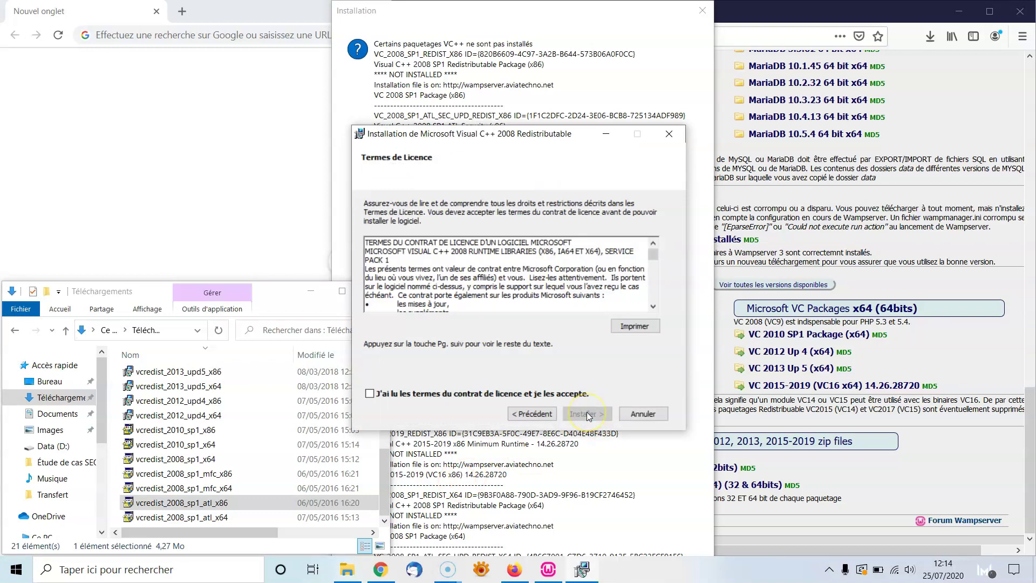
pyautogui.click(370, 394)
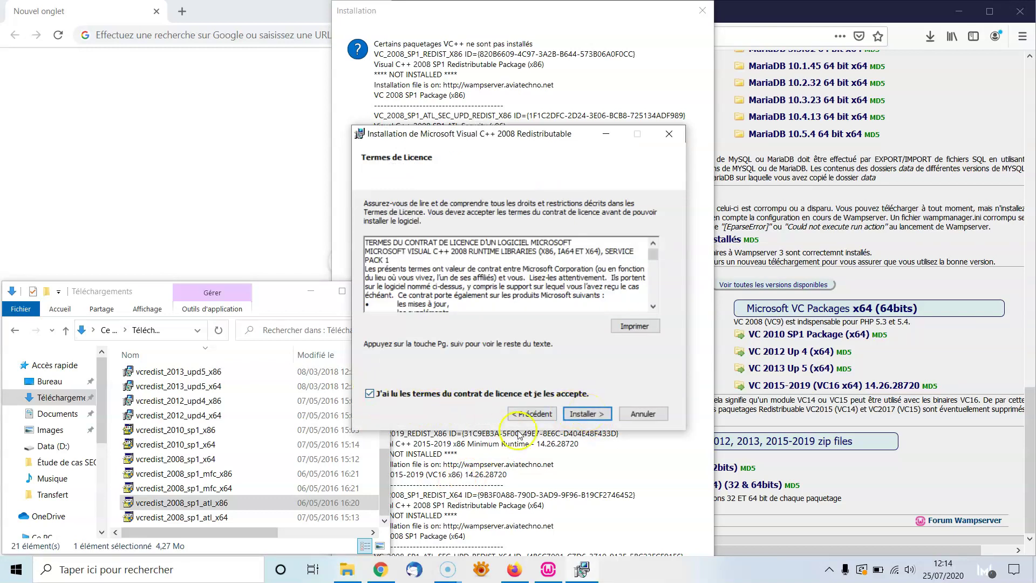
pyautogui.click(587, 414)
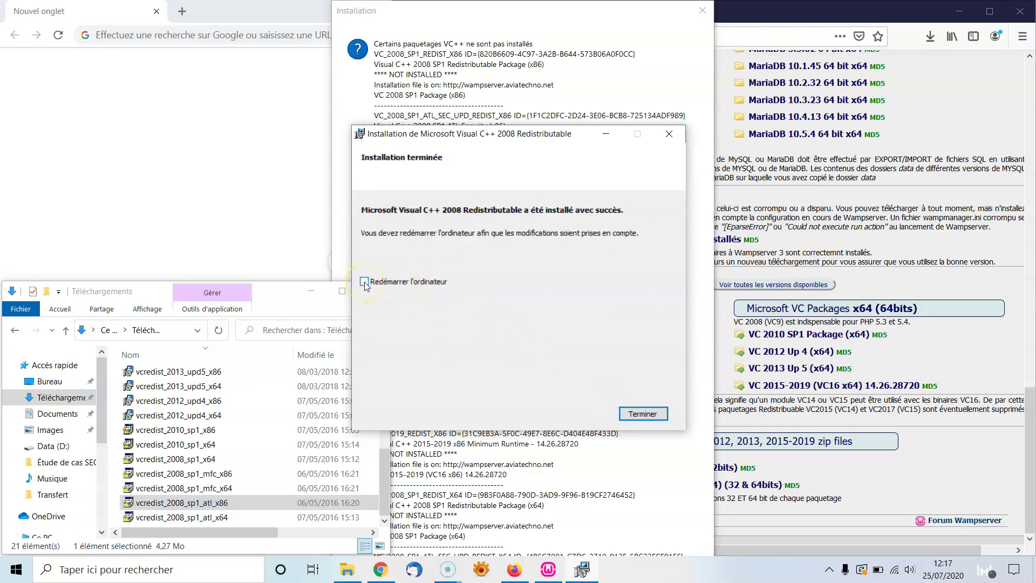
pyautogui.click(643, 414)
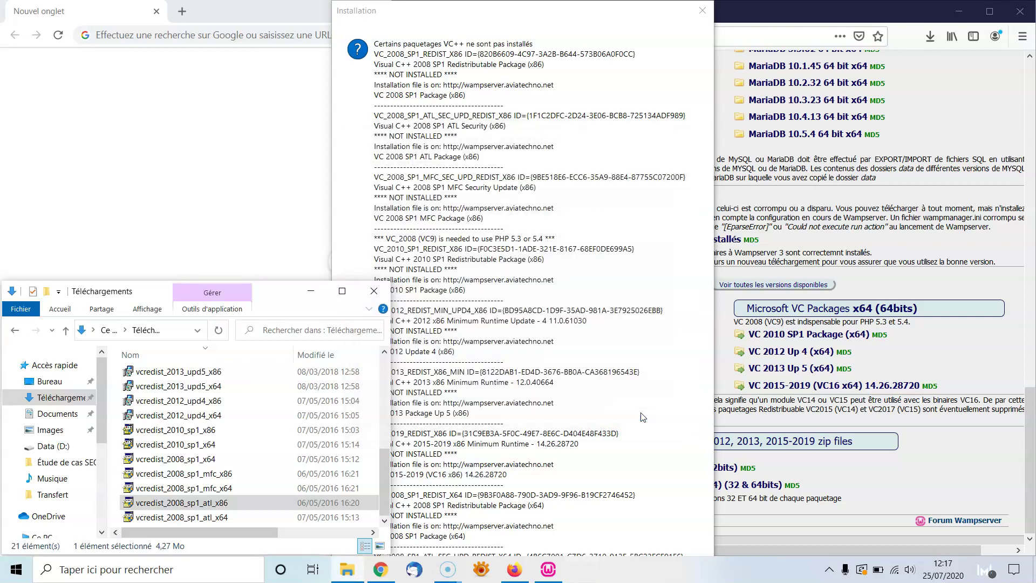
# - Delete the vcredist_2008_sp1_atl_x86 installer from the Downloads folder, confirming its move to the Recycle Bin
pyautogui.click(241, 507)
pyautogui.rightClick(242, 503)
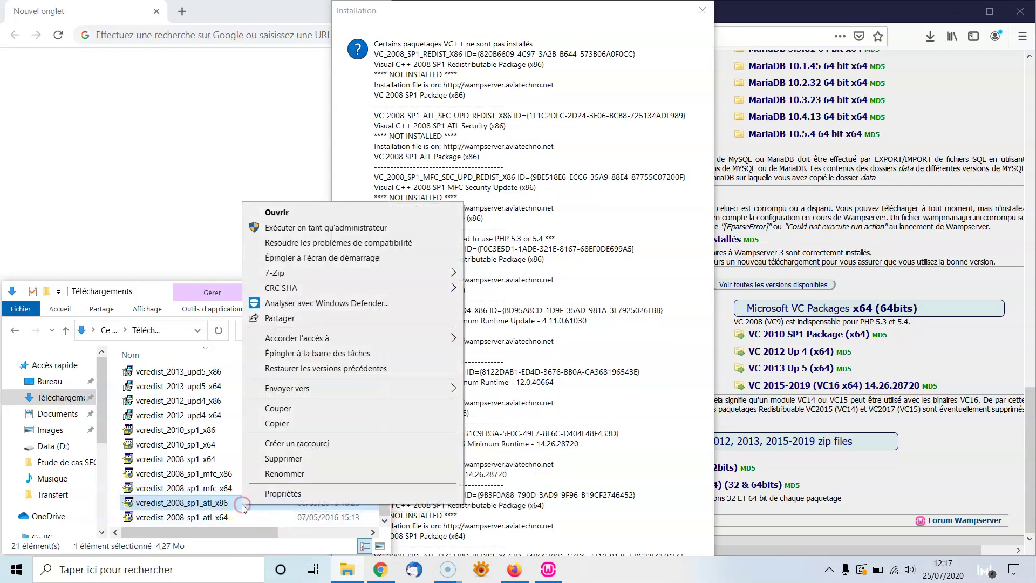
pyautogui.click(283, 458)
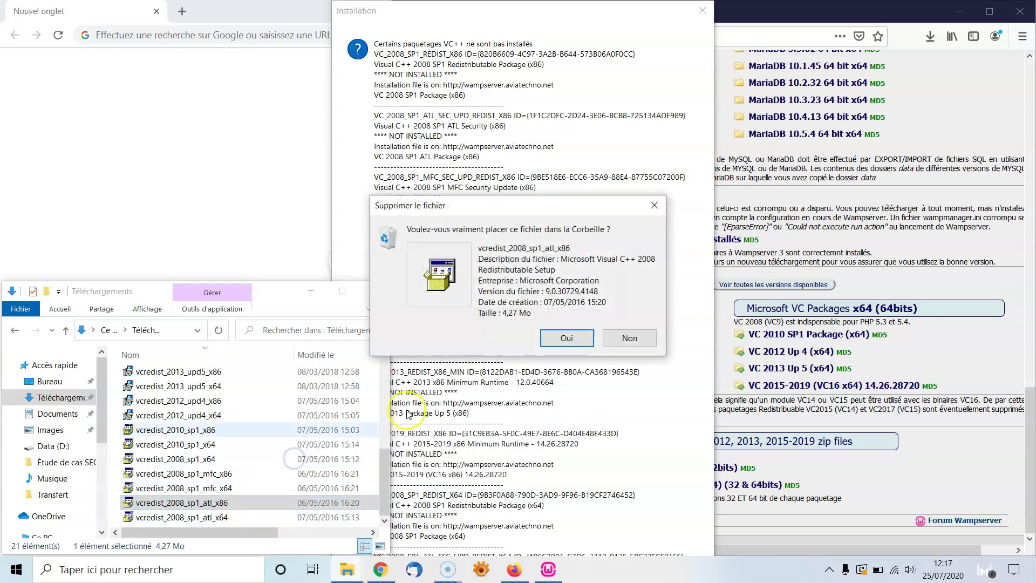
pyautogui.click(567, 338)
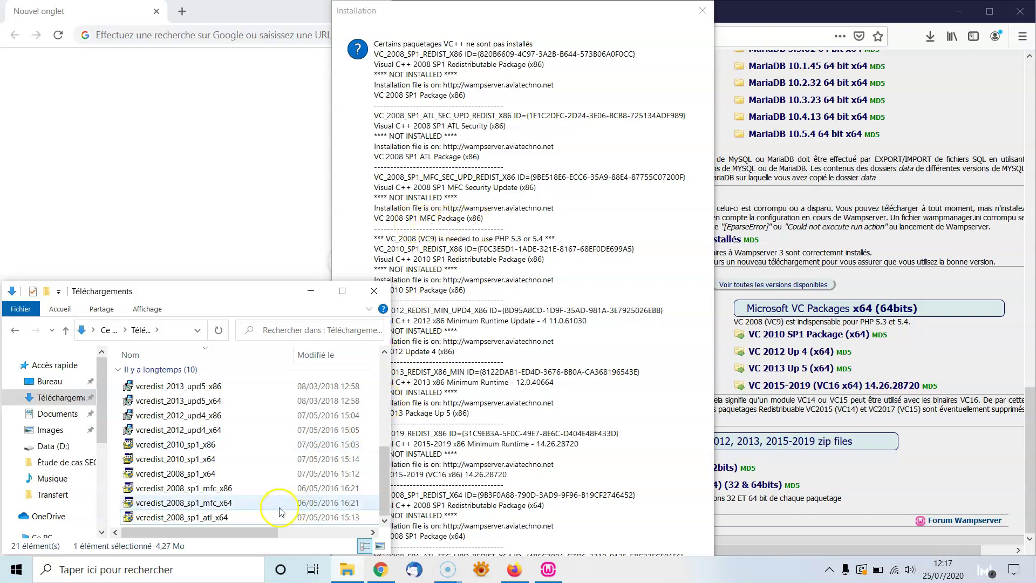
# - Install vcredist_2008_sp1_mfc_x86 as administrator, accepting the license terms and finishing without restarting the computer
pyautogui.click(200, 493)
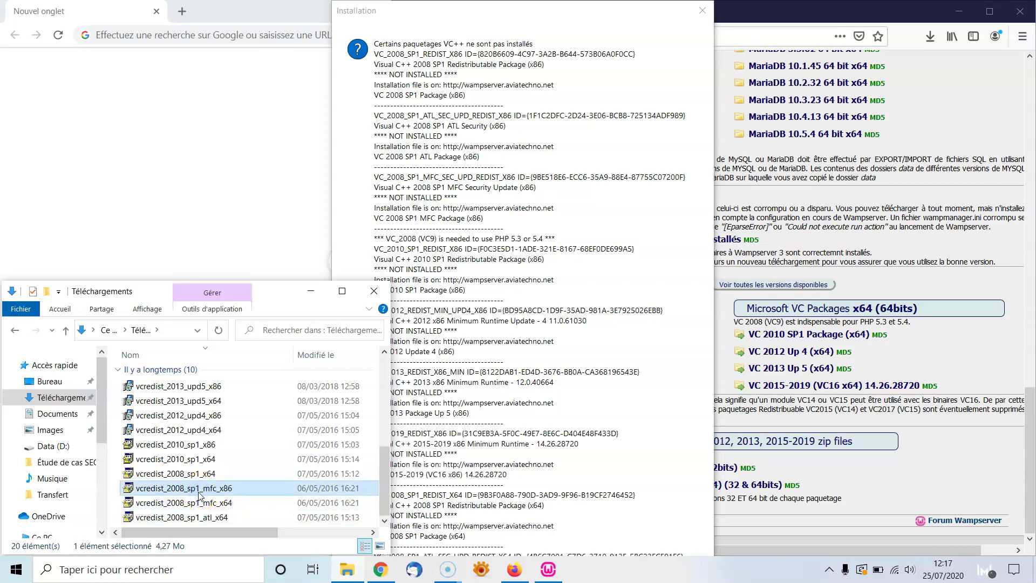
pyautogui.rightClick(251, 488)
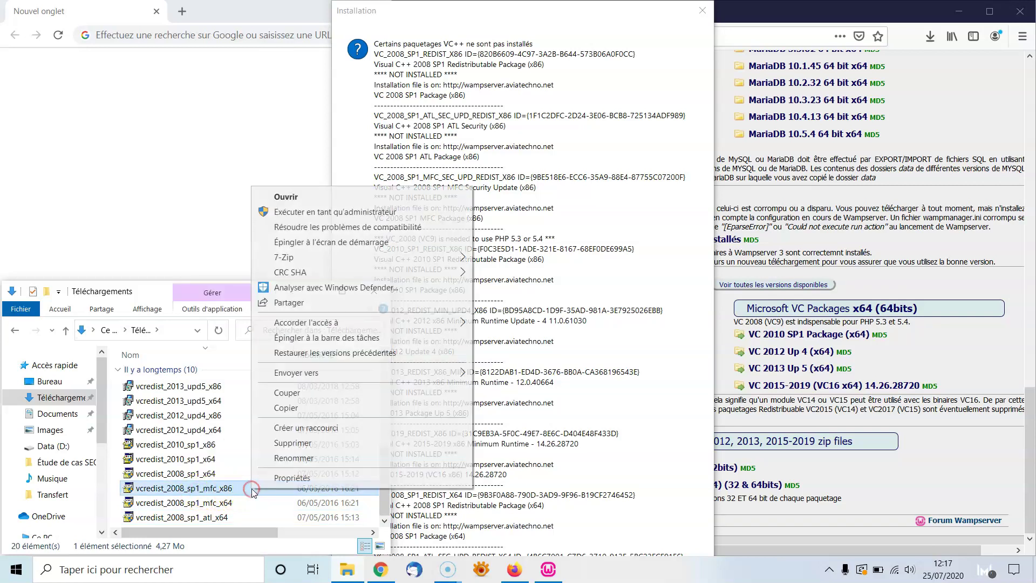
pyautogui.click(386, 212)
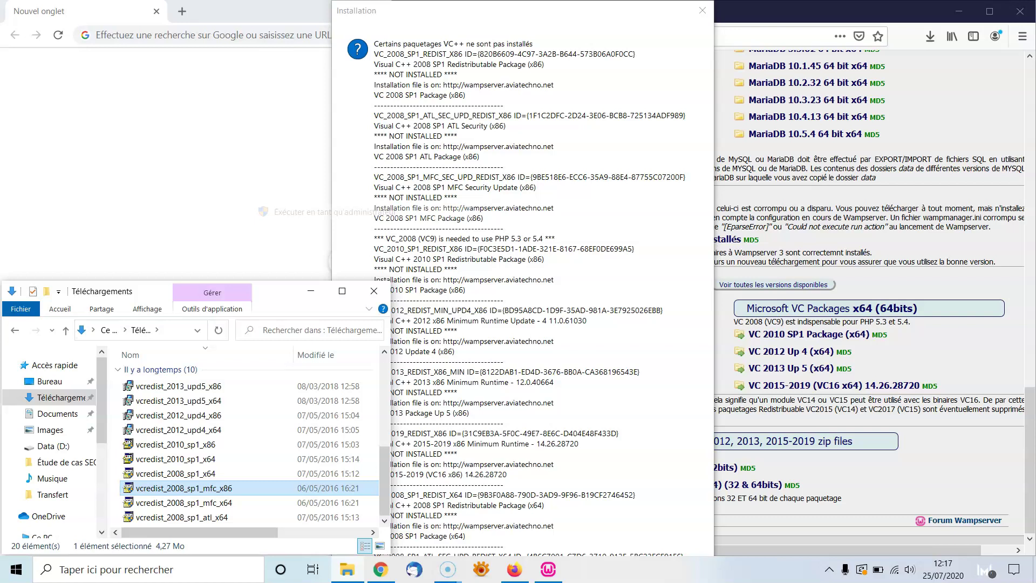
pyautogui.click(490, 484)
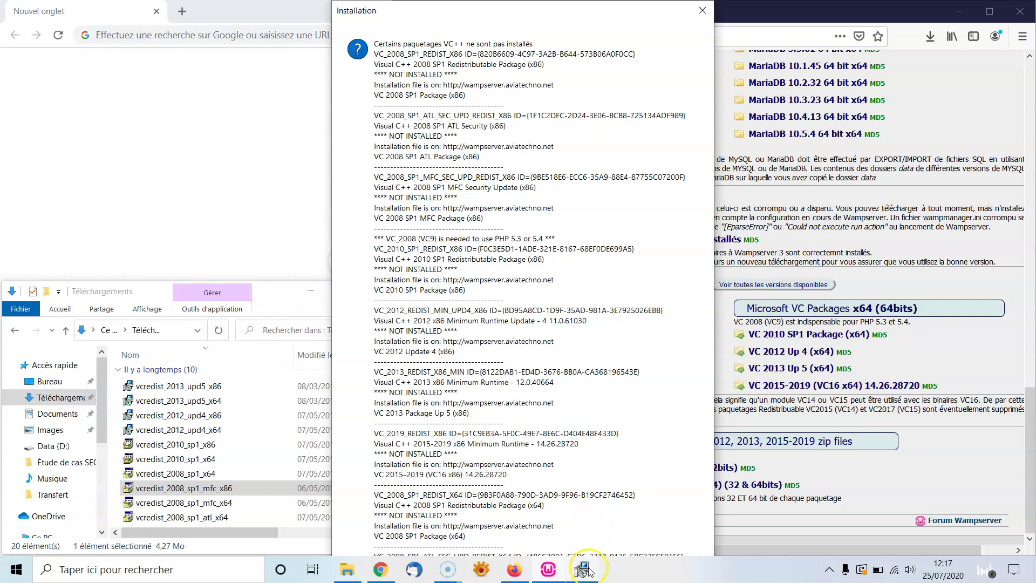
pyautogui.moveTo(587, 571)
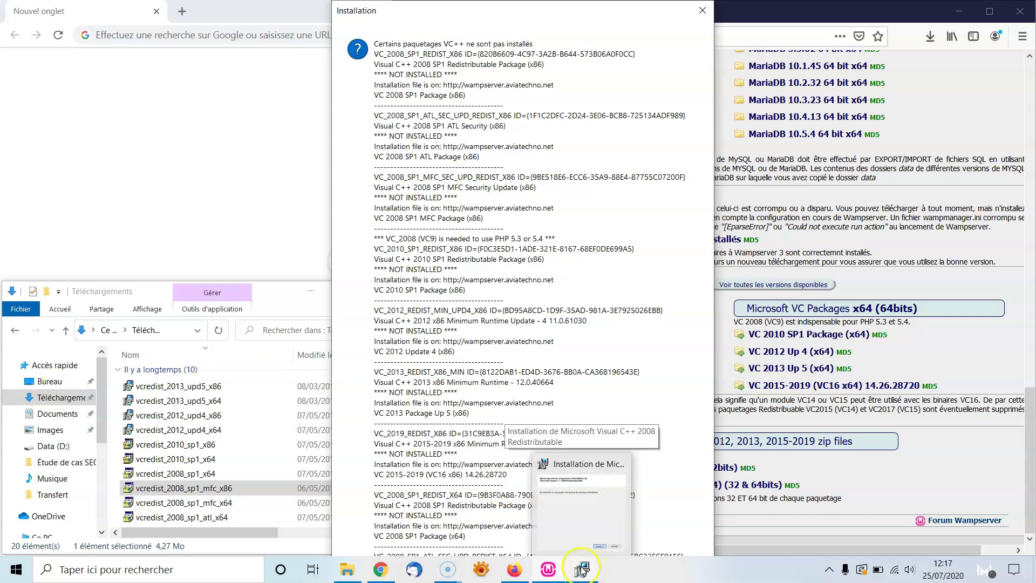
pyautogui.click(583, 574)
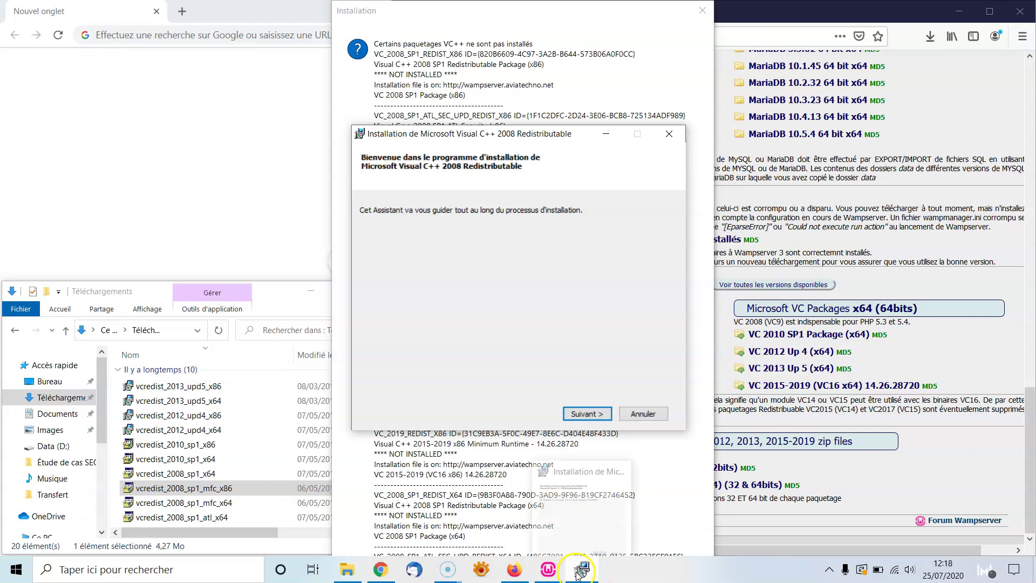
pyautogui.moveTo(582, 573)
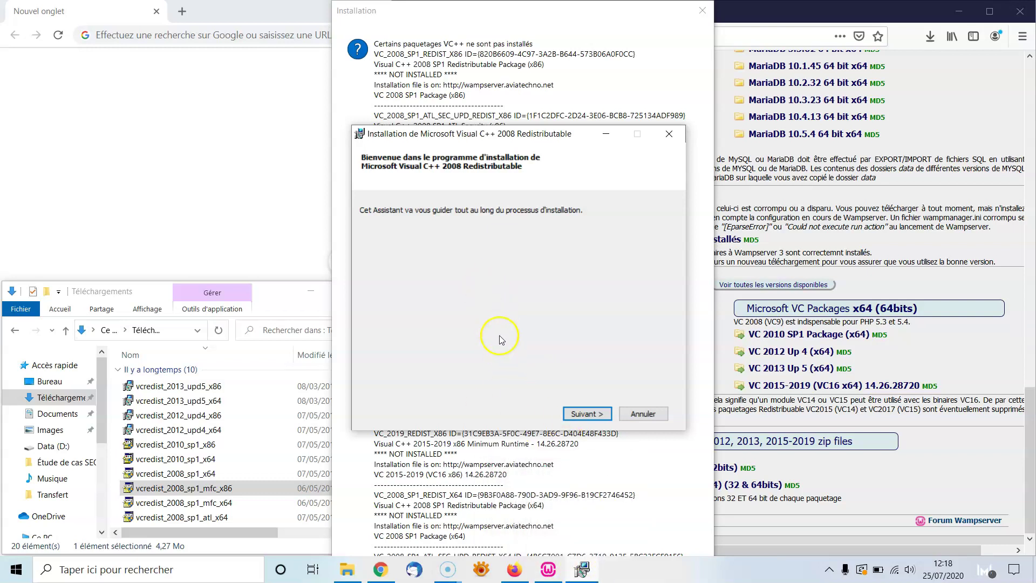
pyautogui.click(590, 414)
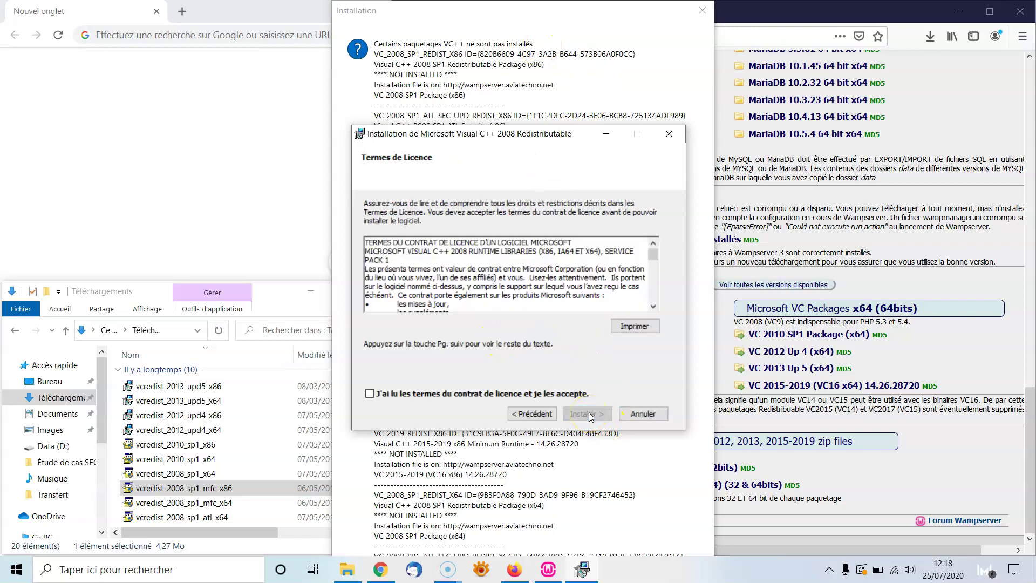
pyautogui.click(370, 395)
pyautogui.click(587, 413)
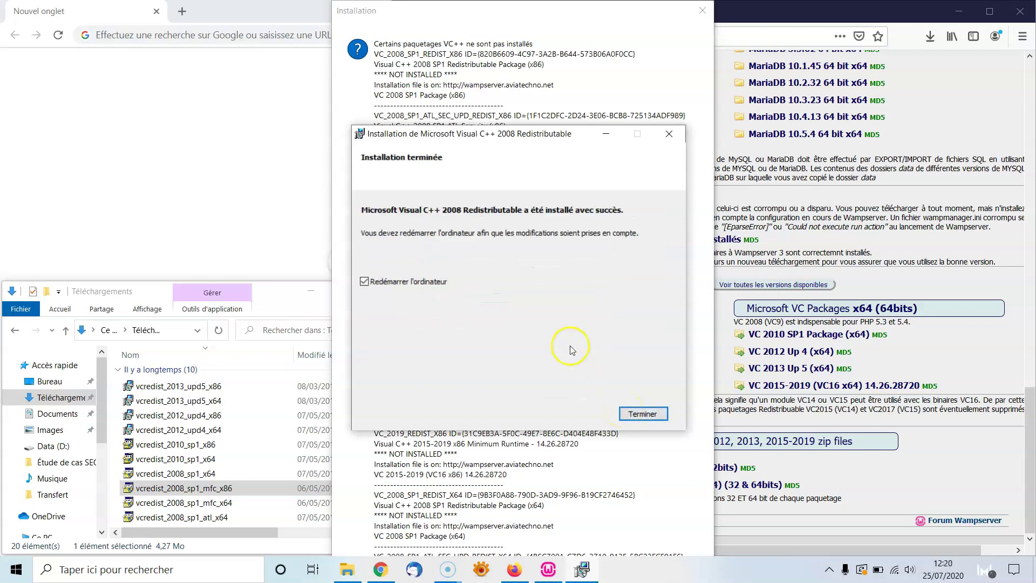
pyautogui.click(365, 281)
pyautogui.click(652, 416)
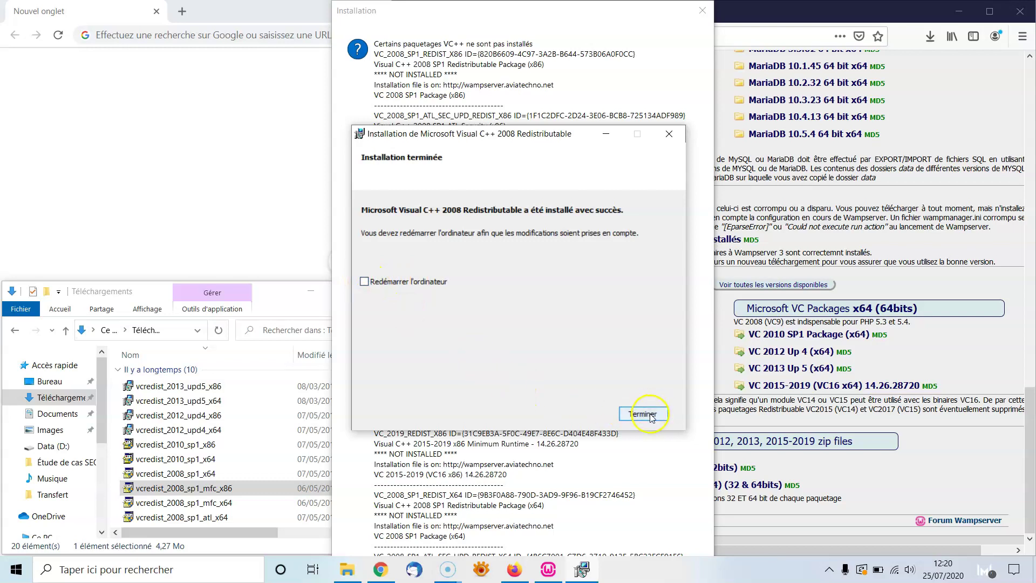
pyautogui.click(643, 414)
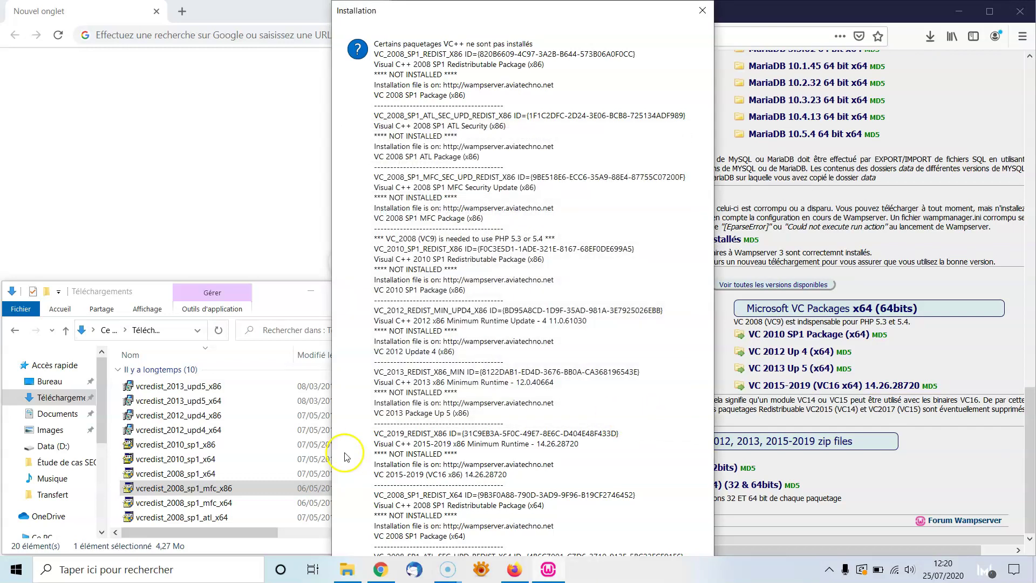
# - Delete the vcredist_2008_sp1_mfc_x86 installer from the Downloads folder, confirming its move to the Recycle Bin
pyautogui.click(279, 493)
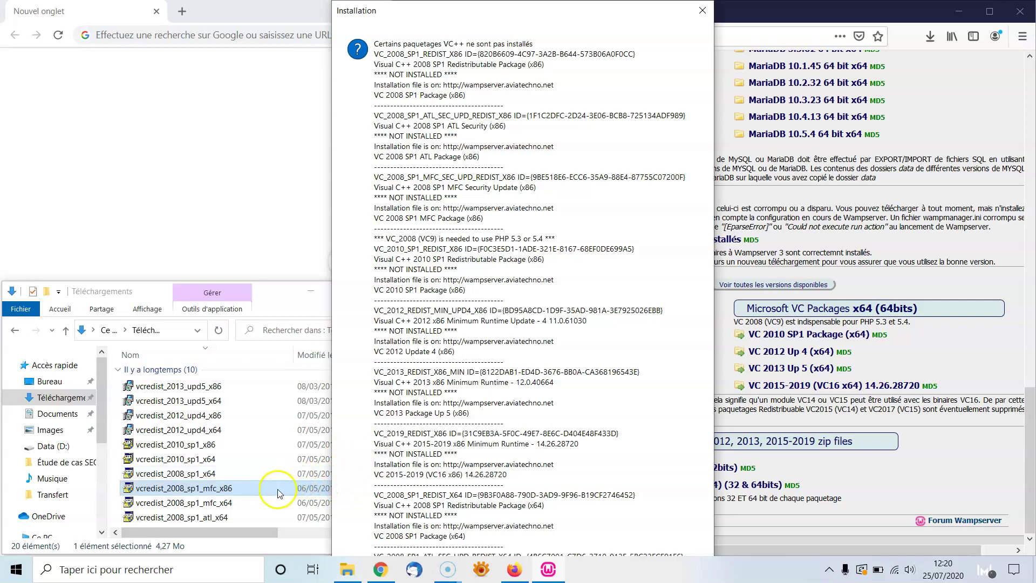
pyautogui.rightClick(254, 489)
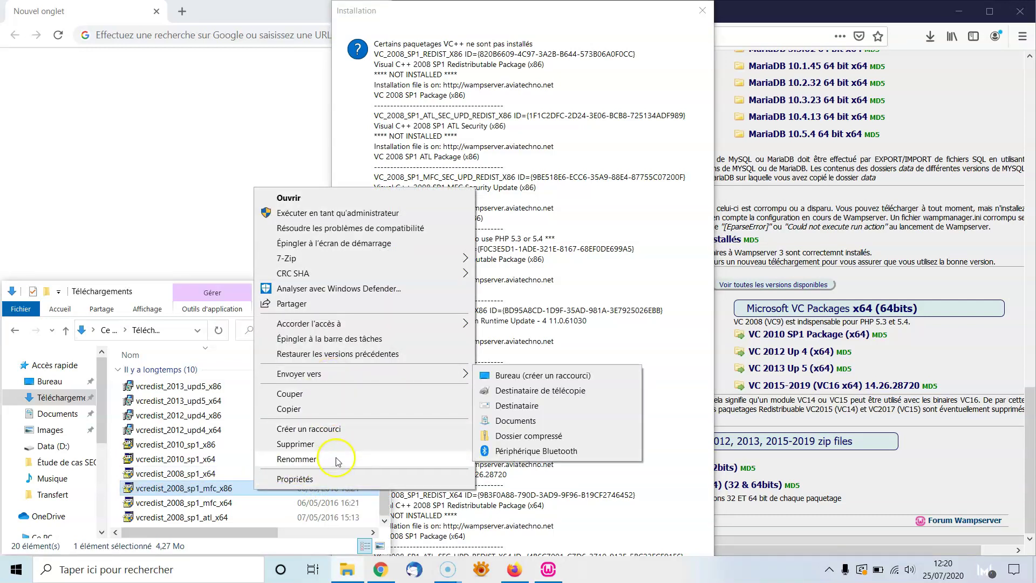
pyautogui.click(295, 444)
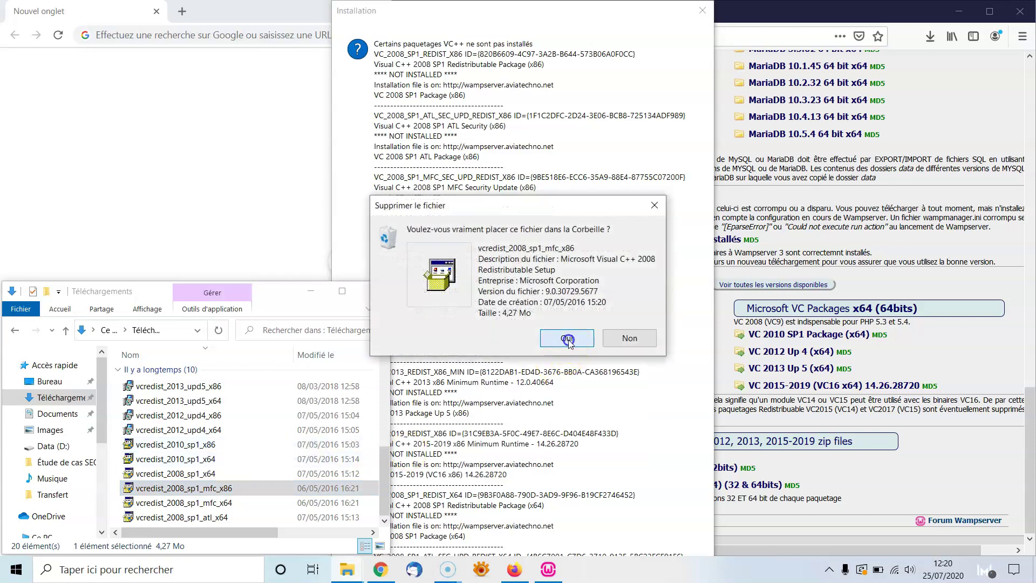
pyautogui.click(567, 341)
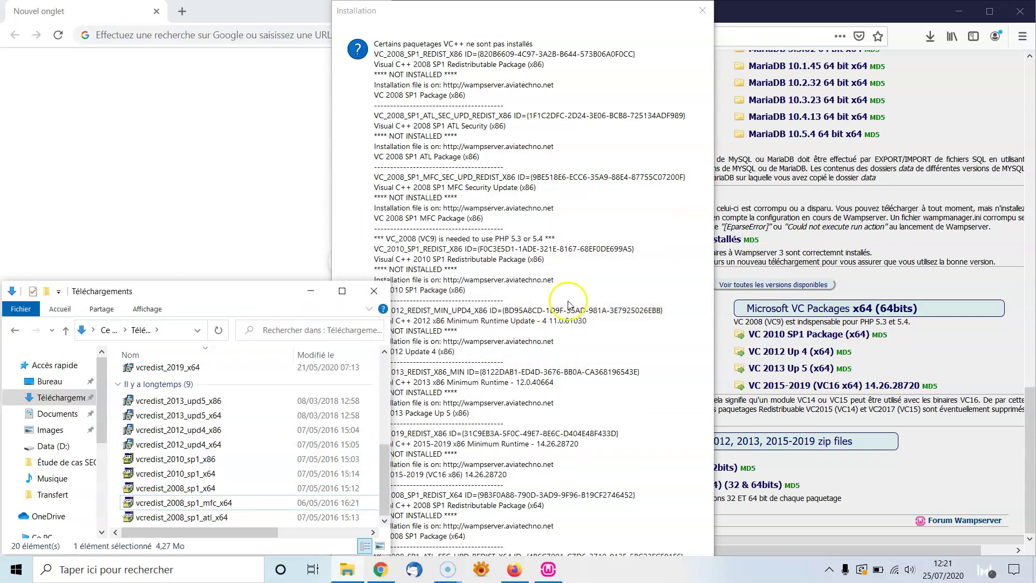
# - Move the missing-packages message aside and install vcredist_2010_sp1_x86 as administrator, accepting the license terms without sending installation information to Microsoft
pyautogui.moveTo(597, 14); pyautogui.dragTo(733, 19)
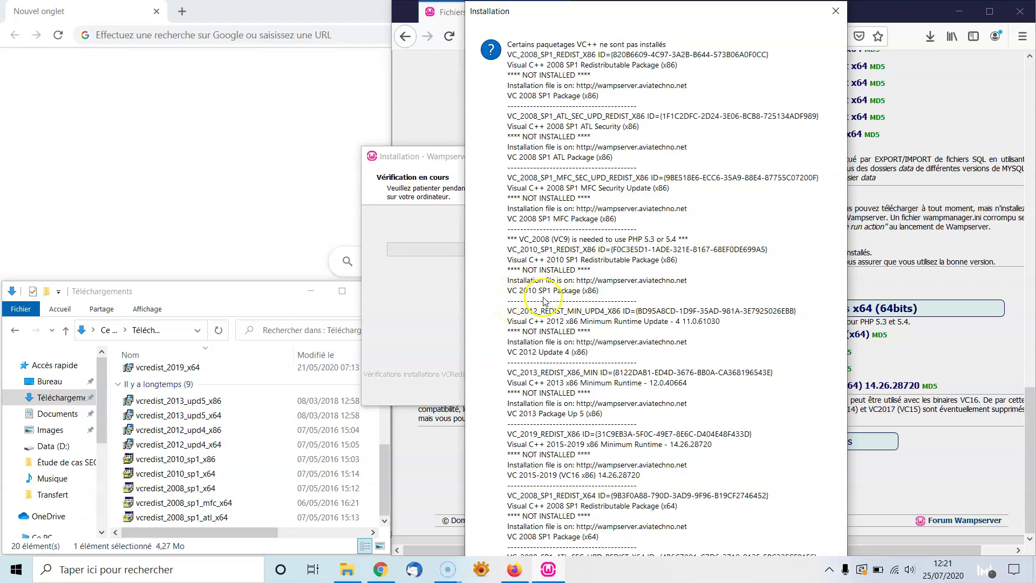
pyautogui.click(188, 464)
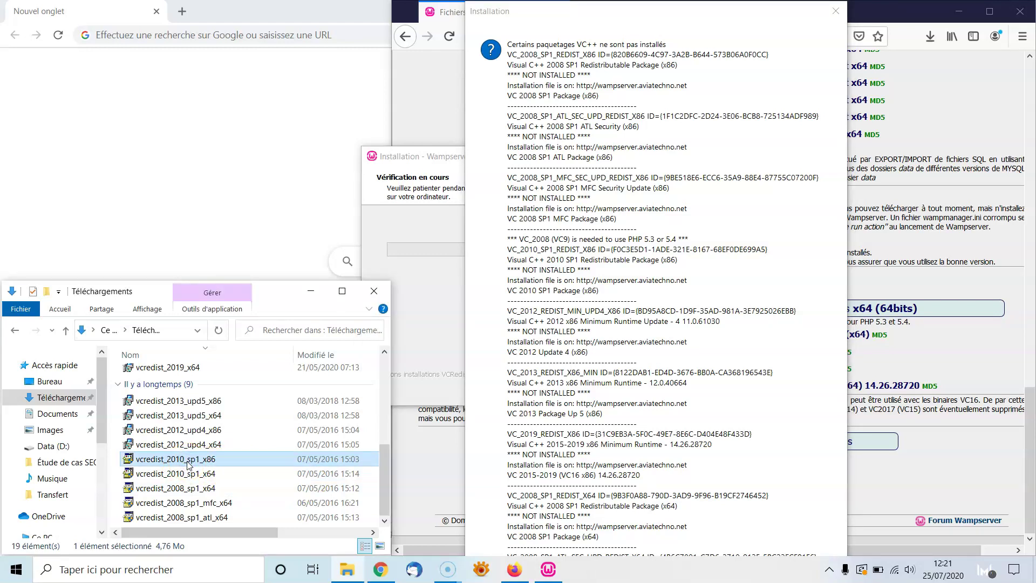
pyautogui.rightClick(198, 462)
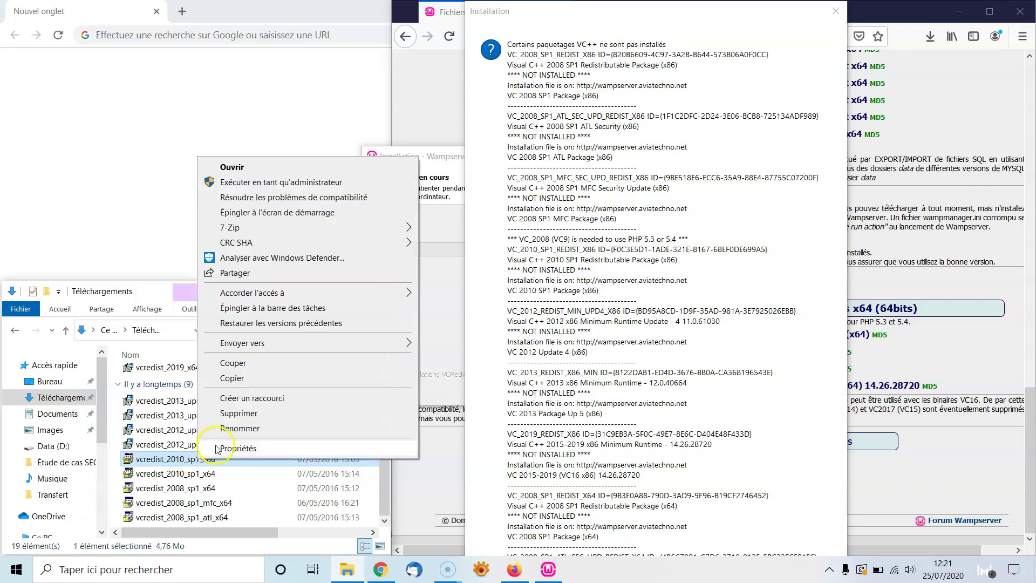
pyautogui.click(319, 182)
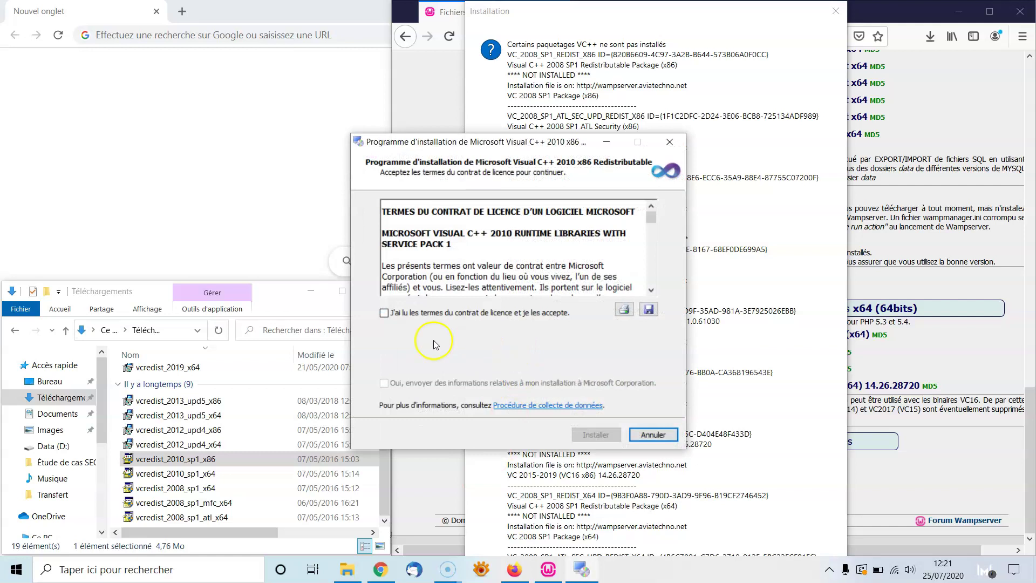
pyautogui.click(384, 315)
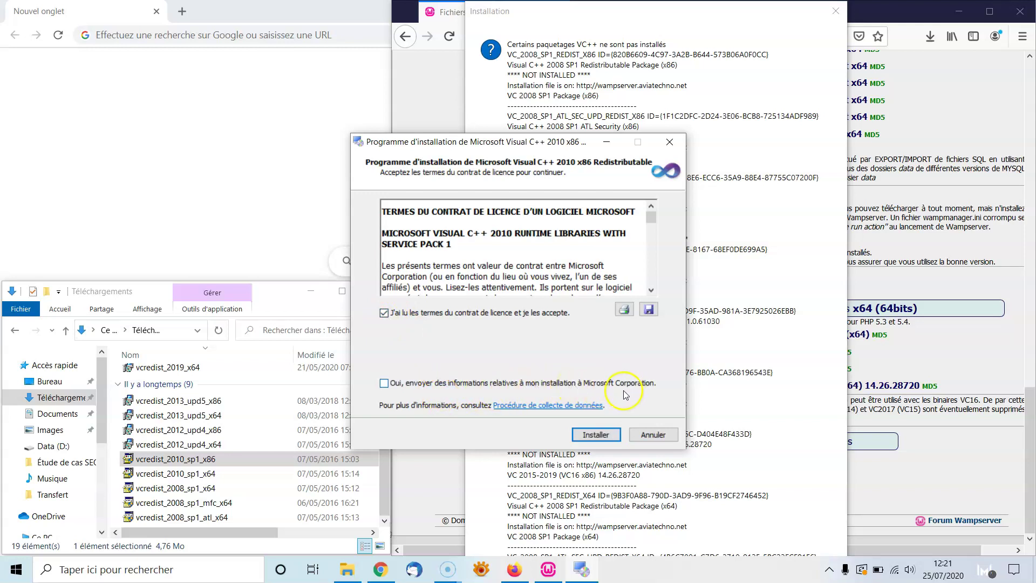
pyautogui.click(599, 436)
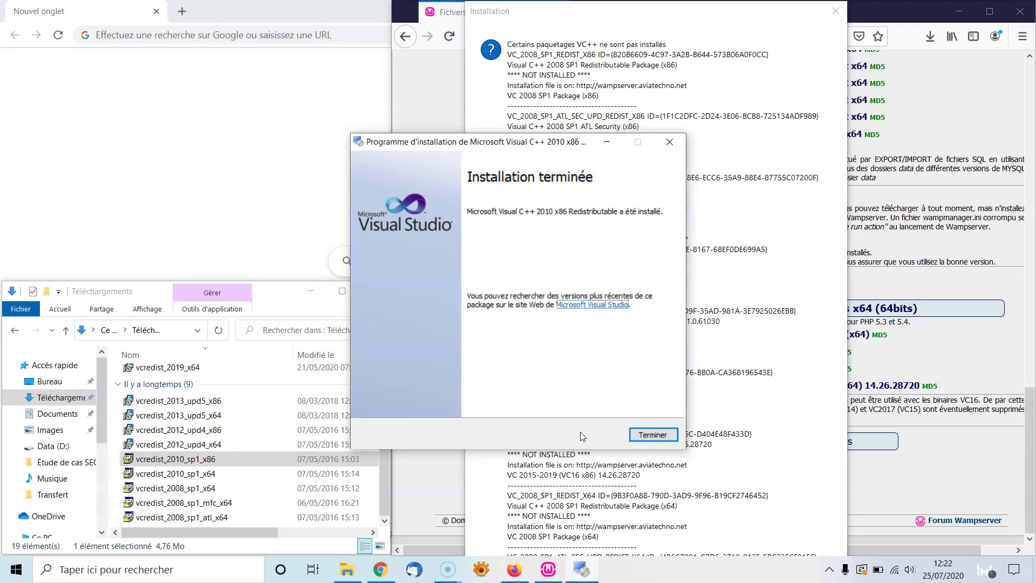
pyautogui.click(646, 436)
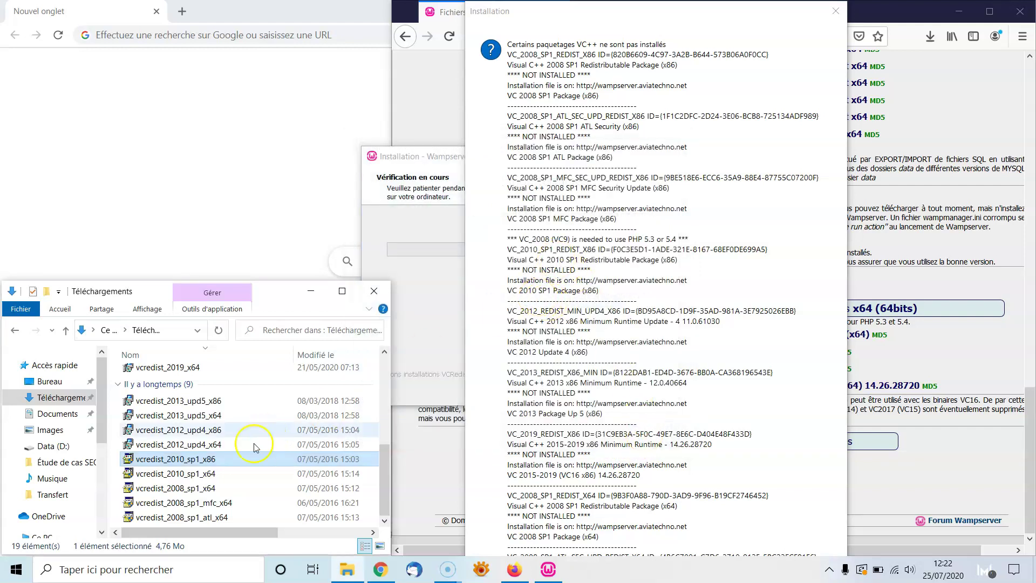
# - Delete the vcredist_2010_sp1_x86 installer from the Downloads folder, confirming its move to the Recycle Bin
pyautogui.rightClick(232, 458)
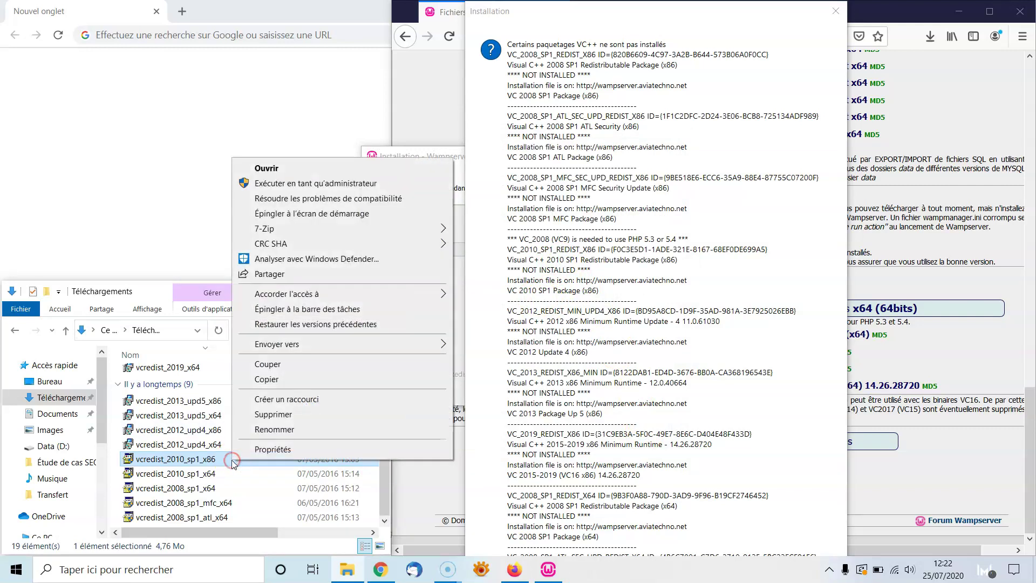
pyautogui.click(279, 419)
pyautogui.click(575, 338)
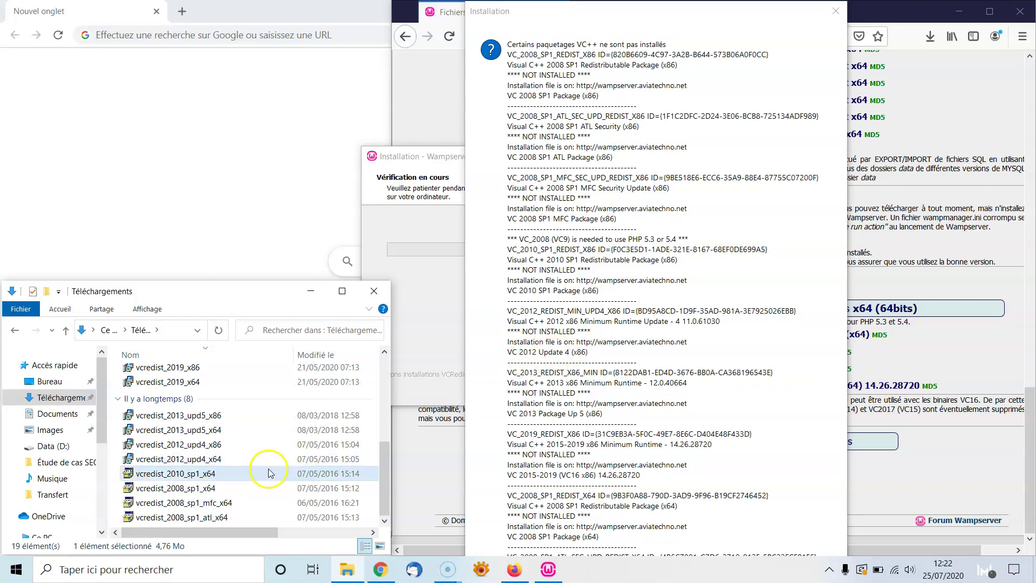
# - Install vcredist_2012_upd4_x86 as administrator, agreeing to the license terms and closing the setup window when it completes
pyautogui.click(216, 445)
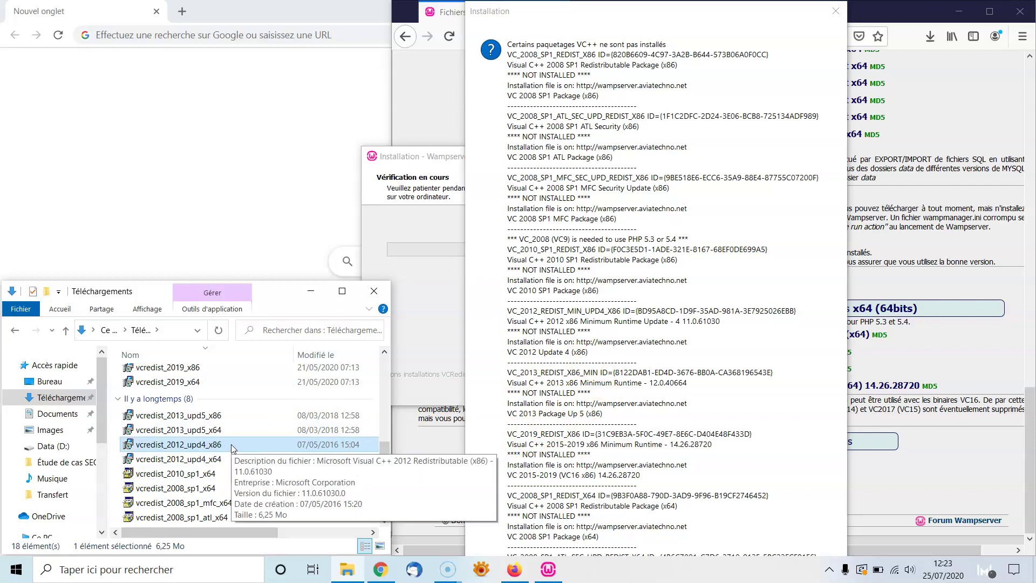
pyautogui.rightClick(234, 447)
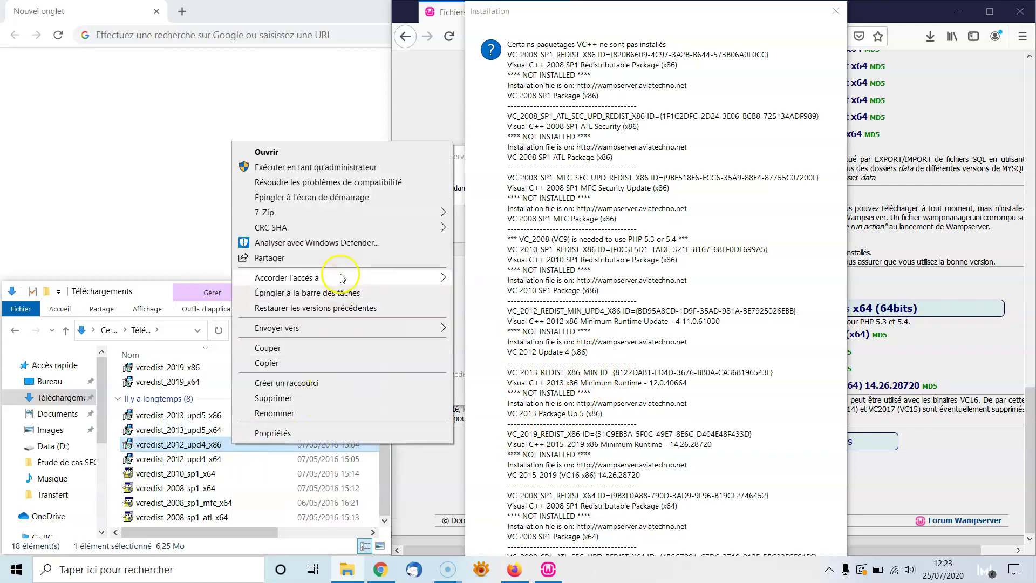
pyautogui.click(333, 168)
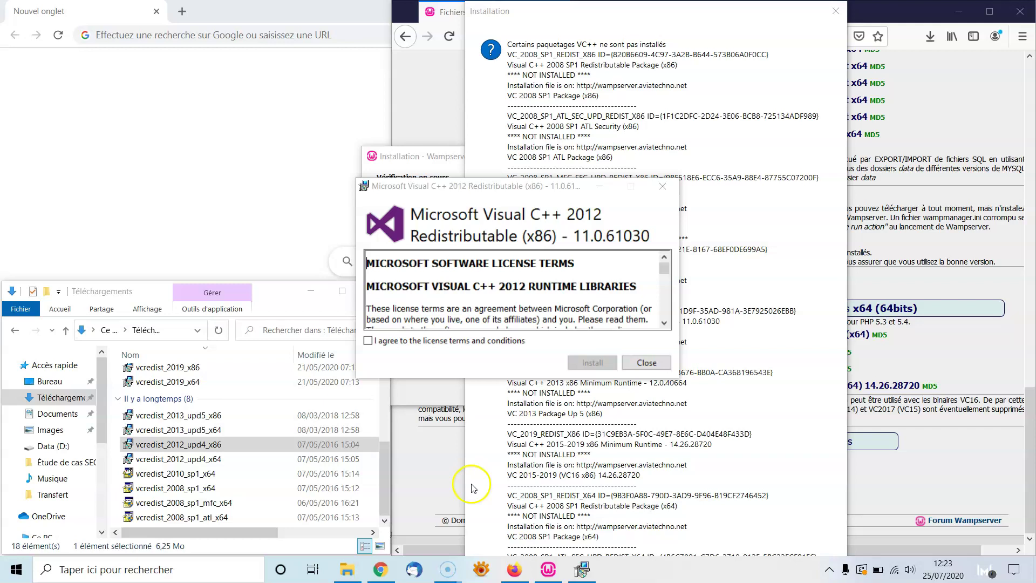
pyautogui.click(368, 341)
pyautogui.click(600, 365)
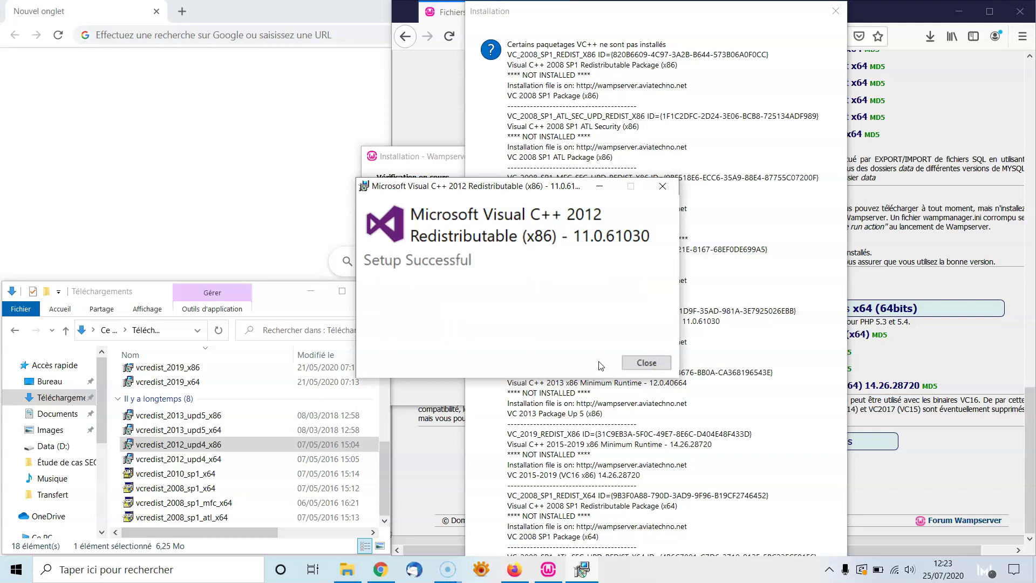
pyautogui.click(642, 362)
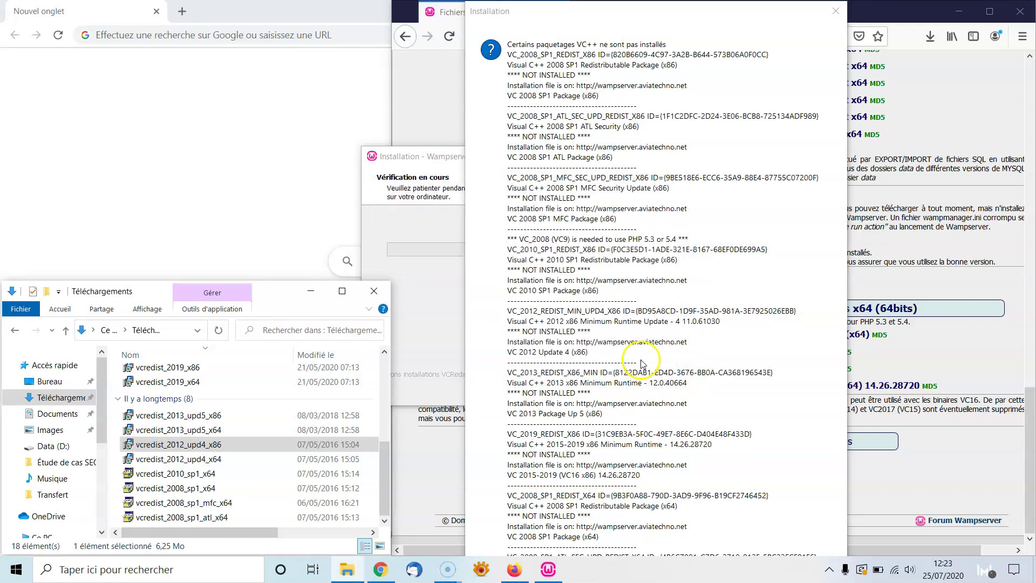
# - Delete the vcredist_2012_upd4_x86 installer from the Downloads folder, confirming its move to the Recycle Bin
pyautogui.rightClick(248, 448)
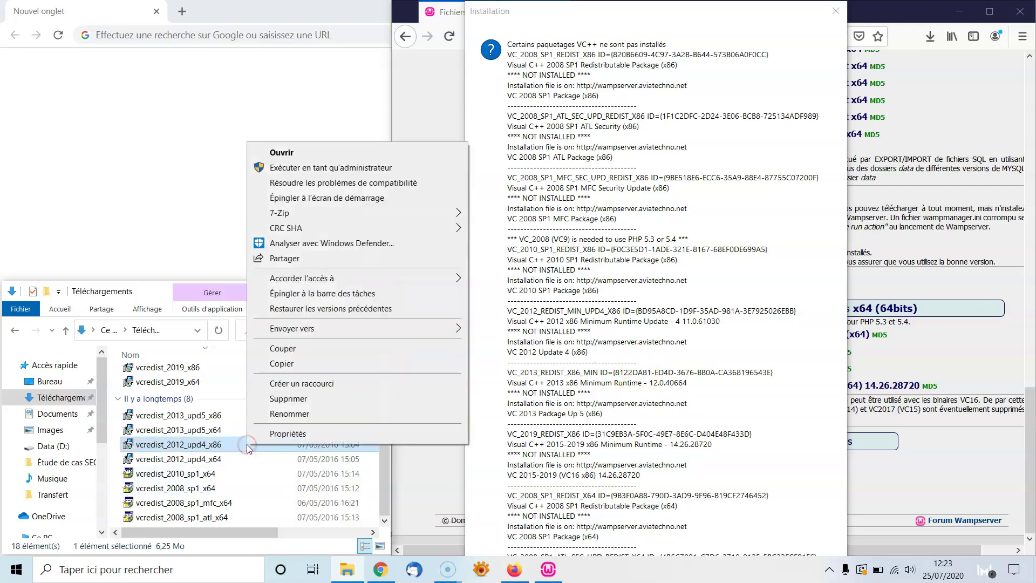
pyautogui.click(288, 398)
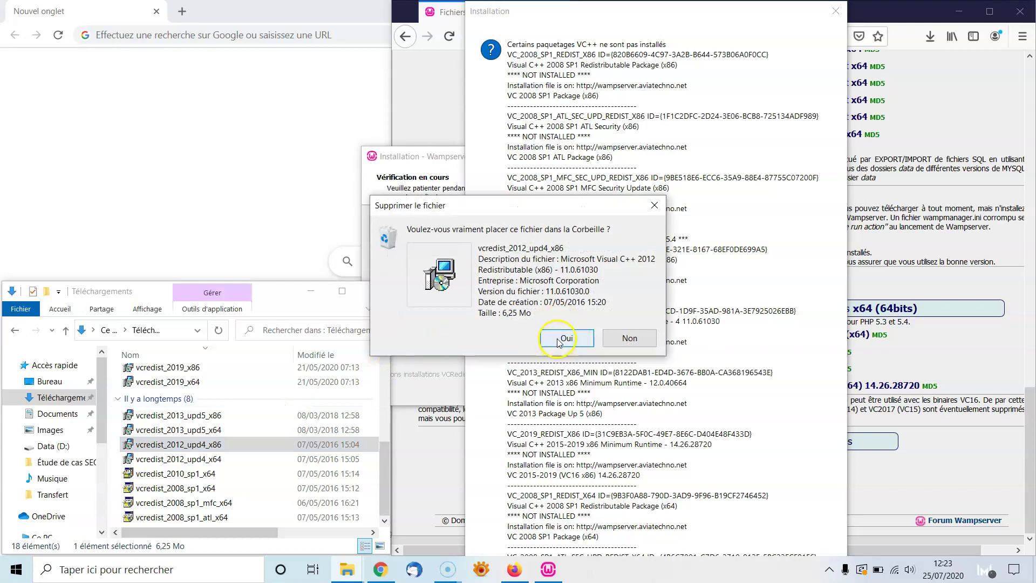
pyautogui.click(558, 341)
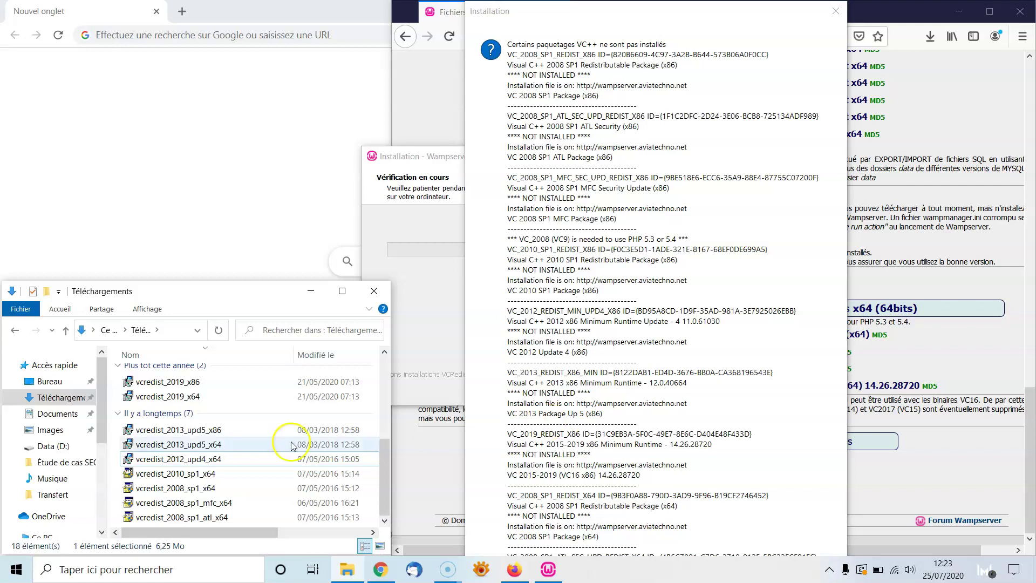
# - Install vcredist_2013_upd5_x86 as administrator, accepting the license terms and closing the setup window when it completes
pyautogui.click(228, 430)
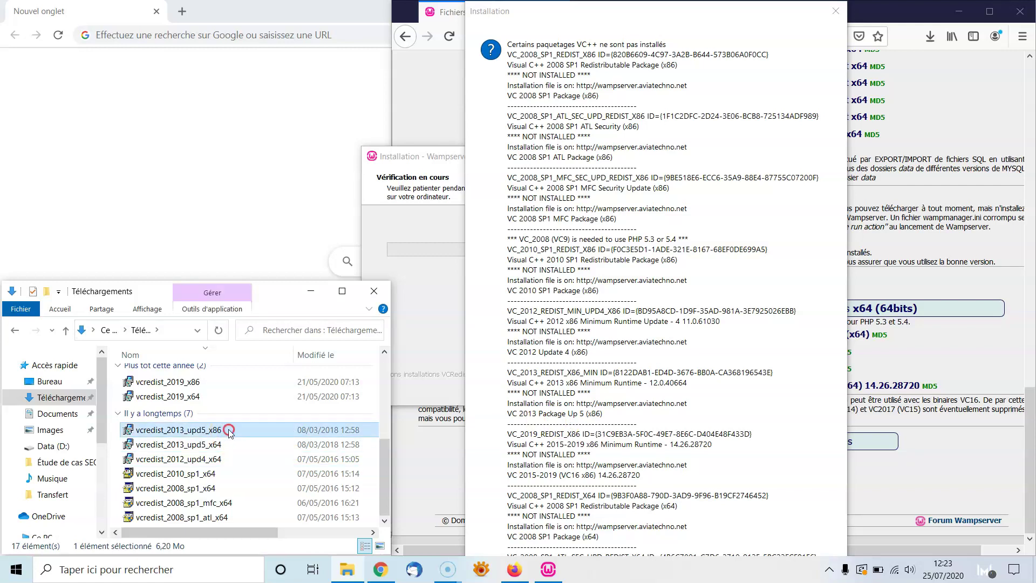
pyautogui.rightClick(228, 430)
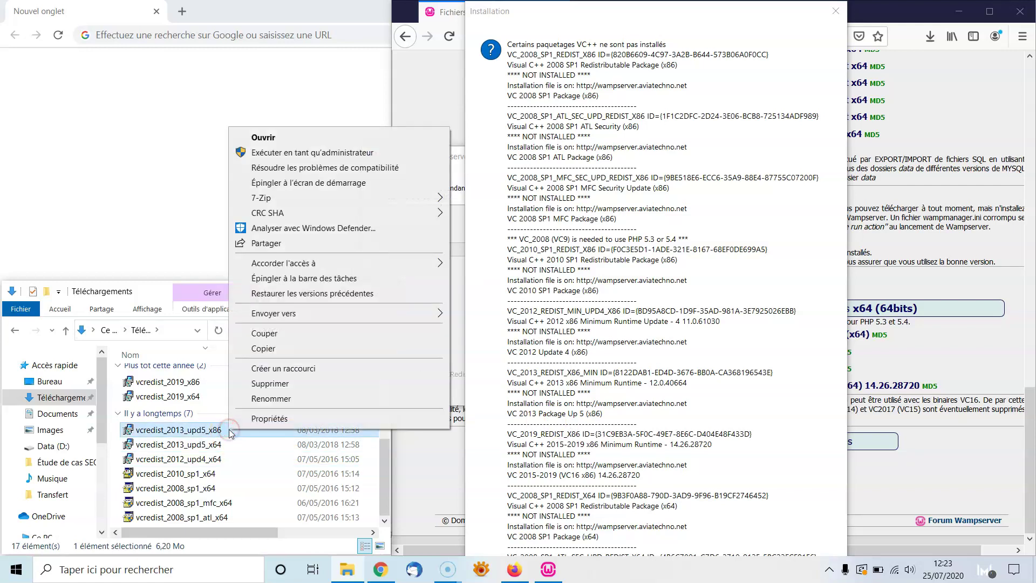
pyautogui.click(330, 153)
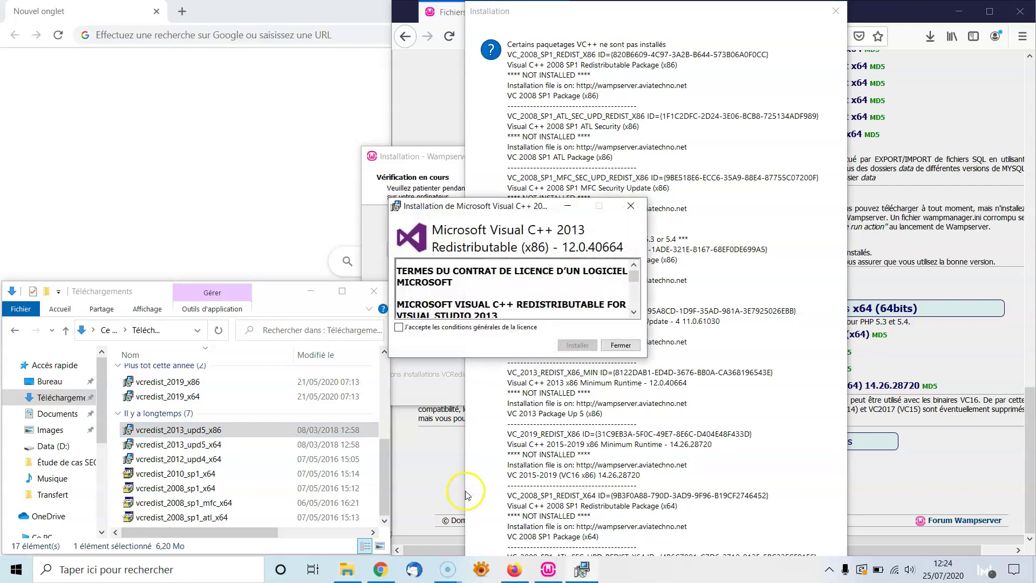
pyautogui.click(400, 327)
pyautogui.click(584, 345)
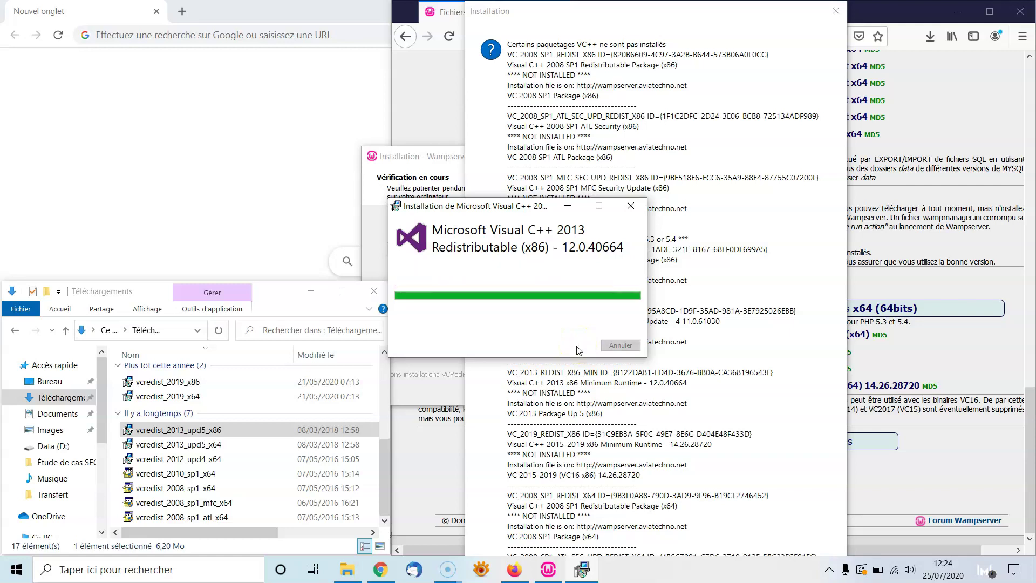
pyautogui.click(622, 348)
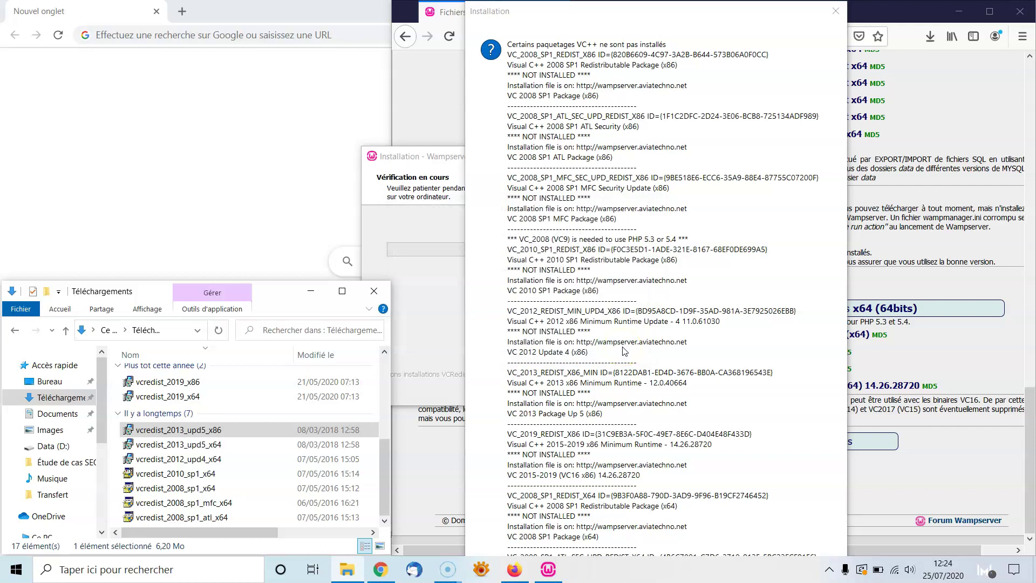
# - Delete the vcredist_2013_upd5_x86 installer from the Downloads folder, confirming its move to the Recycle Bin
pyautogui.click(251, 431)
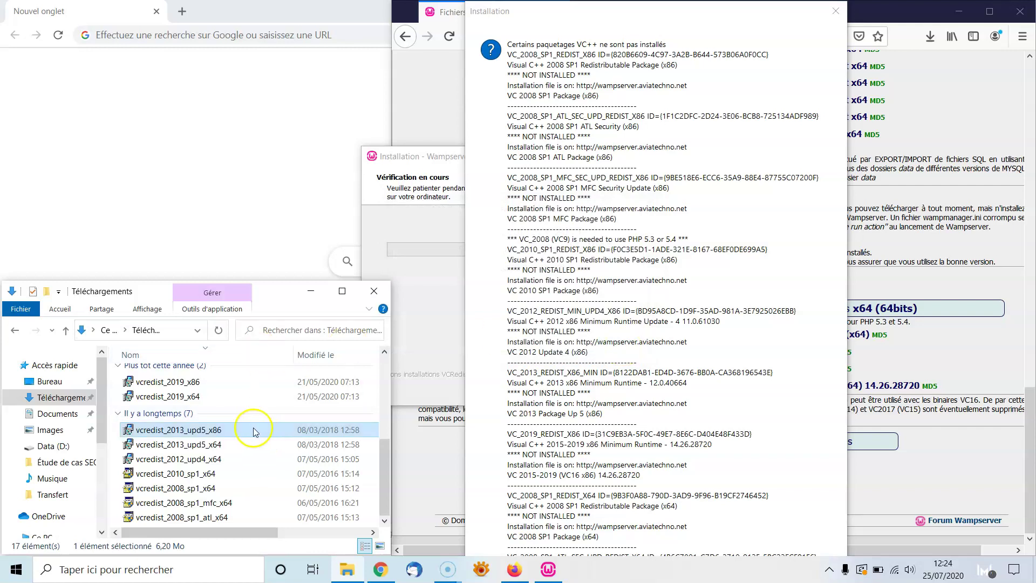
pyautogui.rightClick(252, 431)
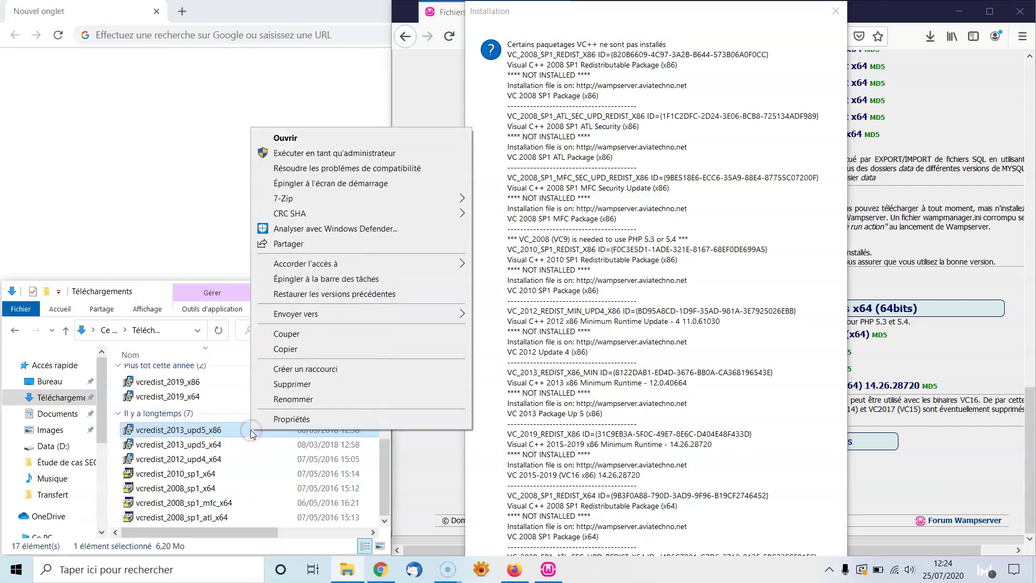
pyautogui.click(297, 385)
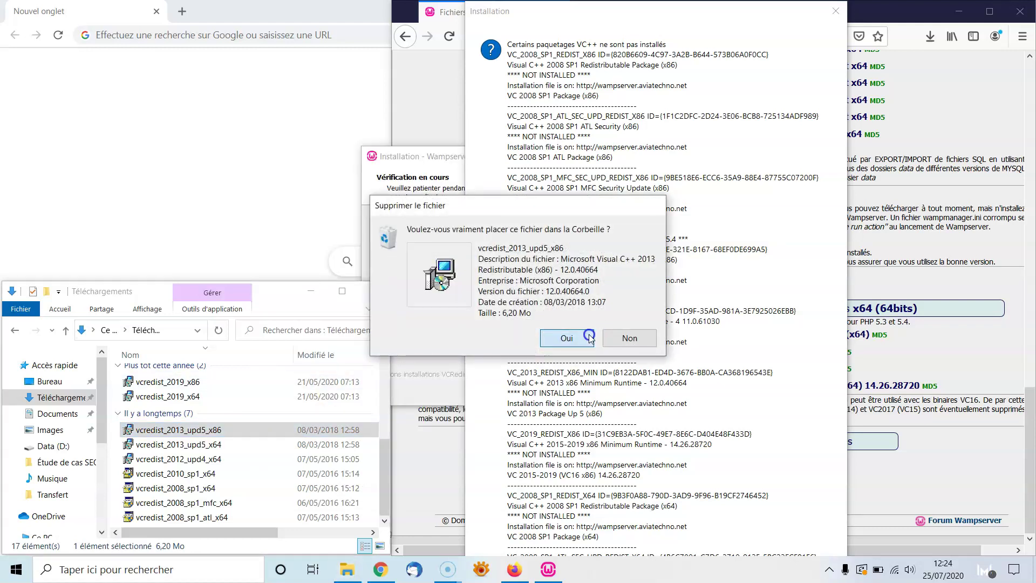
pyautogui.click(589, 337)
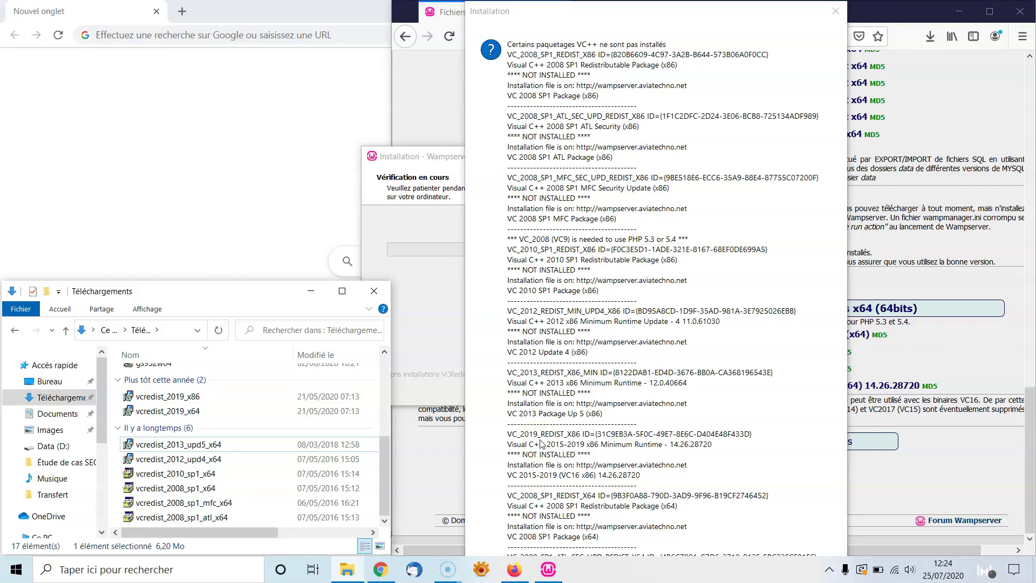
# - Install vcredist_2019_x86 as administrator, accepting the license terms and closing the setup window when it completes
pyautogui.doubleClick(199, 398)
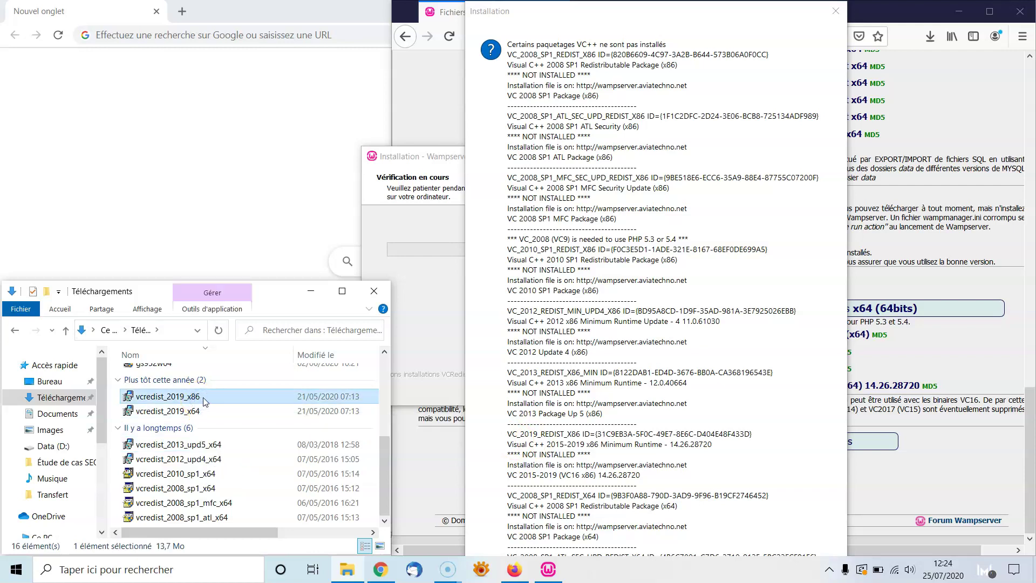
pyautogui.rightClick(209, 397)
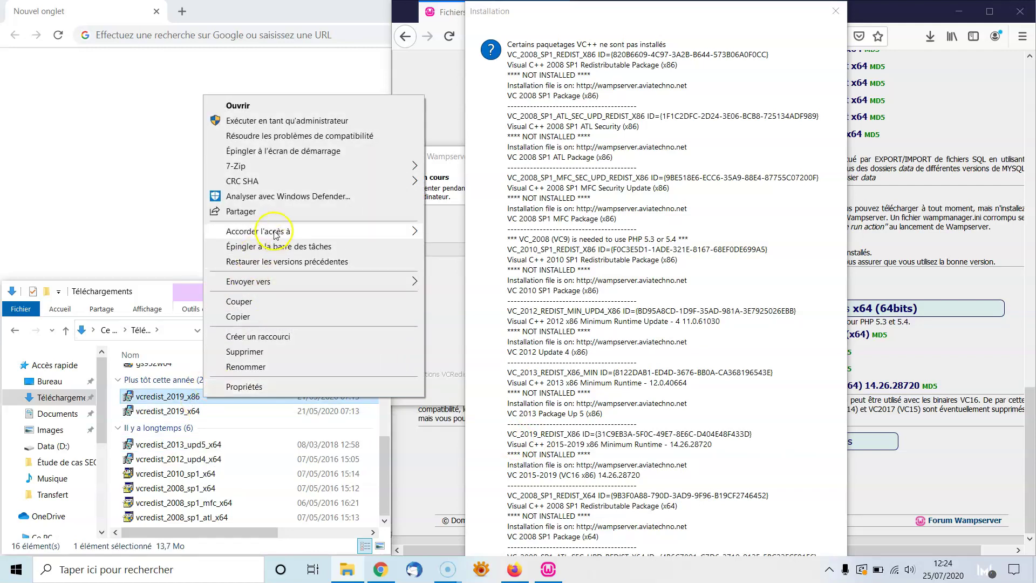
pyautogui.click(305, 122)
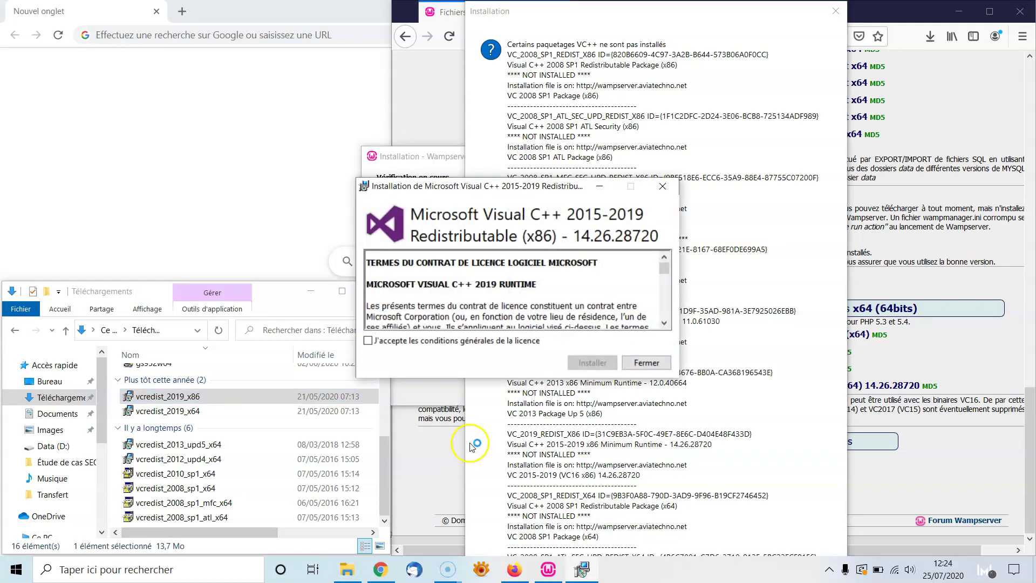
pyautogui.click(369, 342)
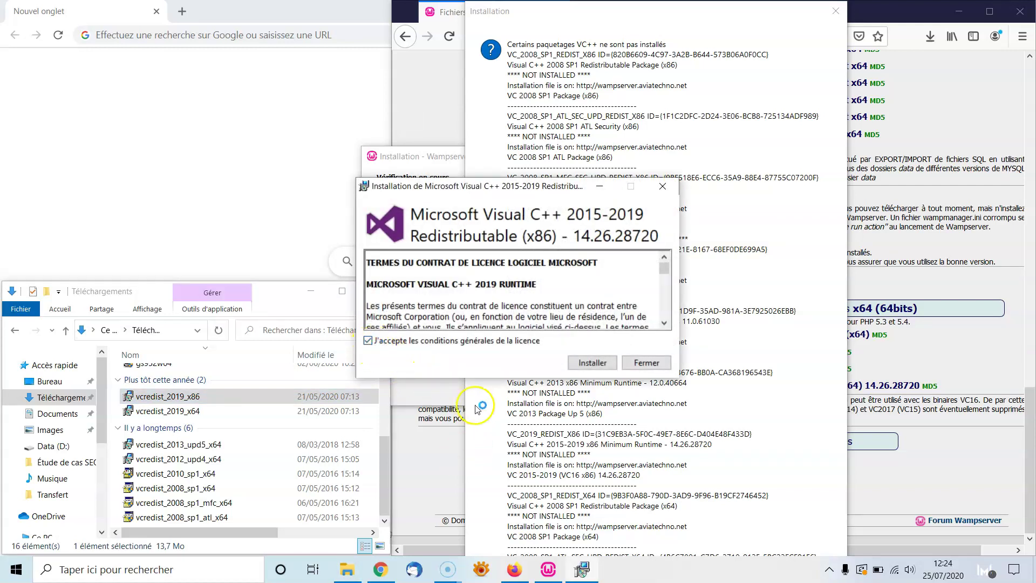
pyautogui.click(593, 363)
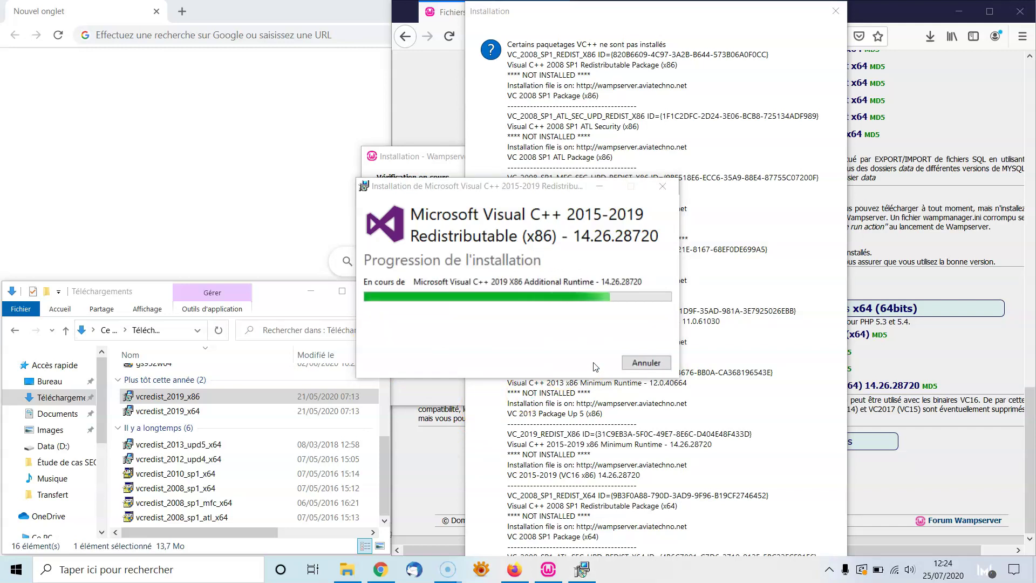
pyautogui.click(647, 362)
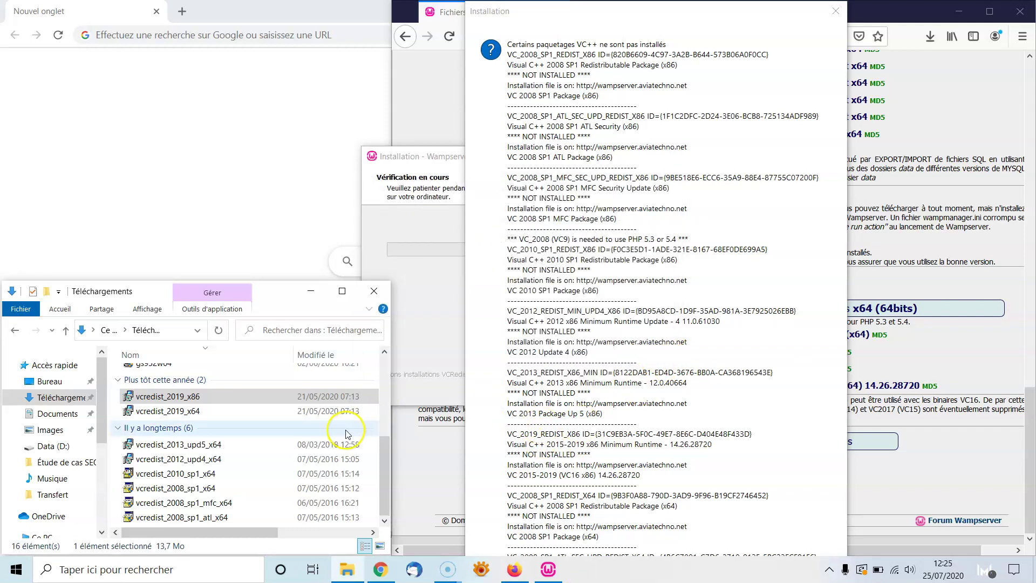
# - Delete the vcredist_2019_x86 installer from the Downloads folder, confirming its move to the Recycle Bin
pyautogui.rightClick(220, 399)
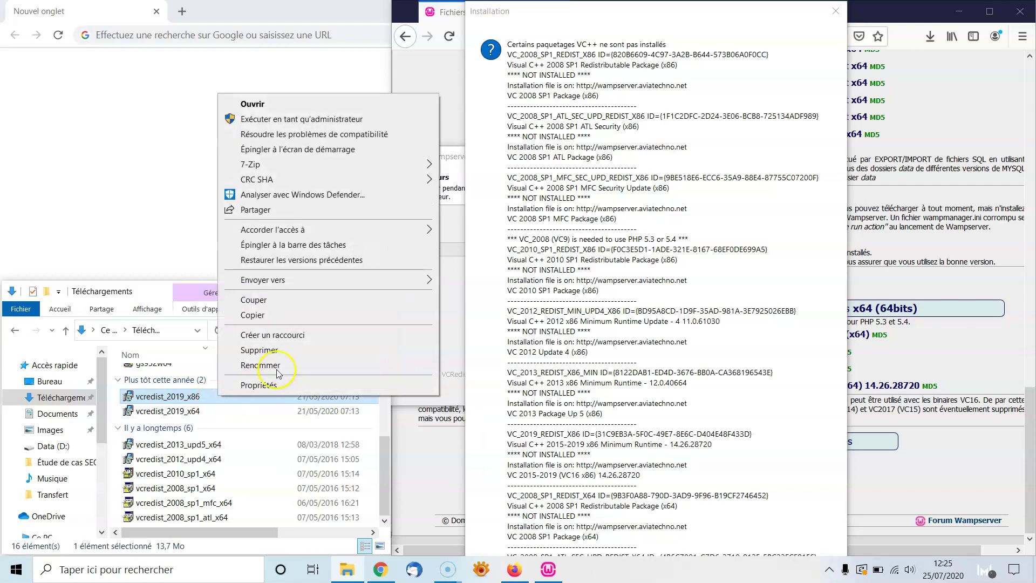
pyautogui.click(275, 352)
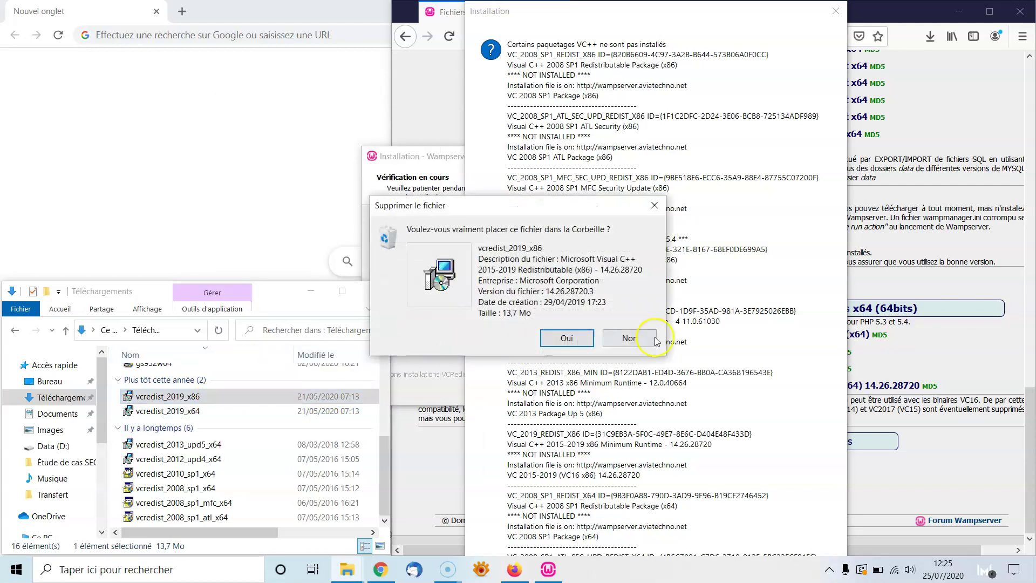
pyautogui.click(566, 337)
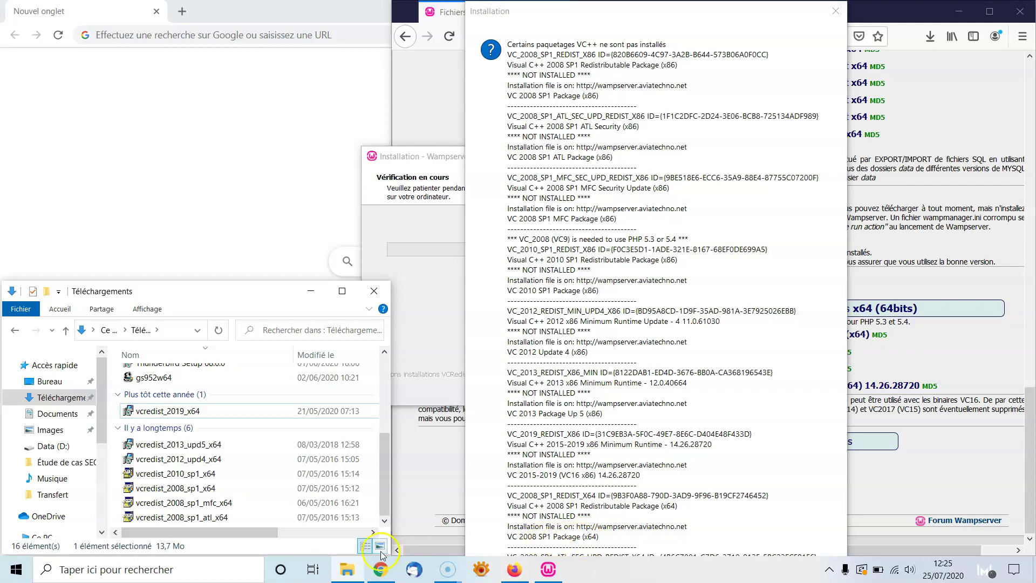
# - Install vcredist_2008_sp1_x64 as administrator, accepting the license terms and finishing setup without restarting the computer
pyautogui.click(218, 489)
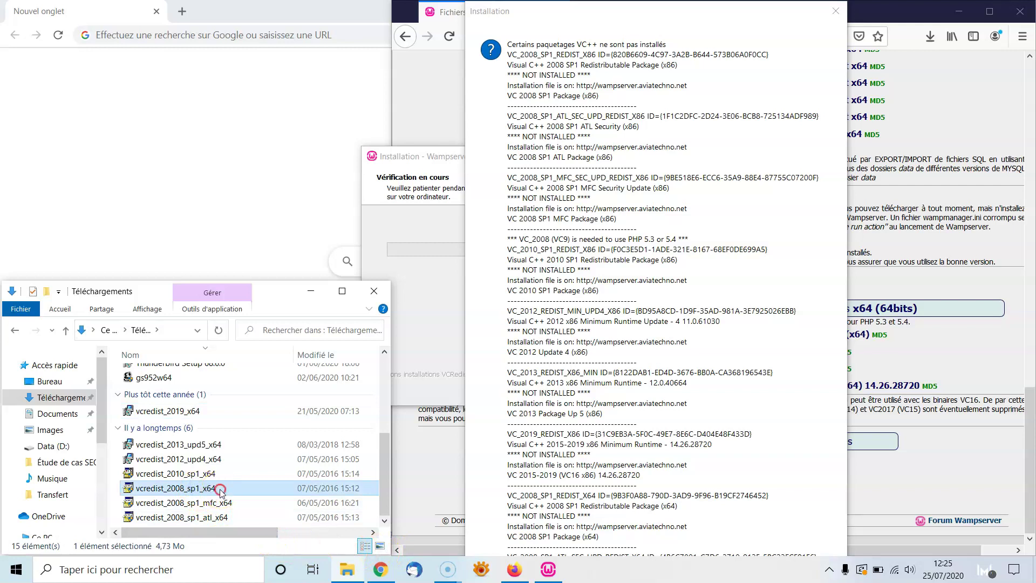
pyautogui.rightClick(221, 493)
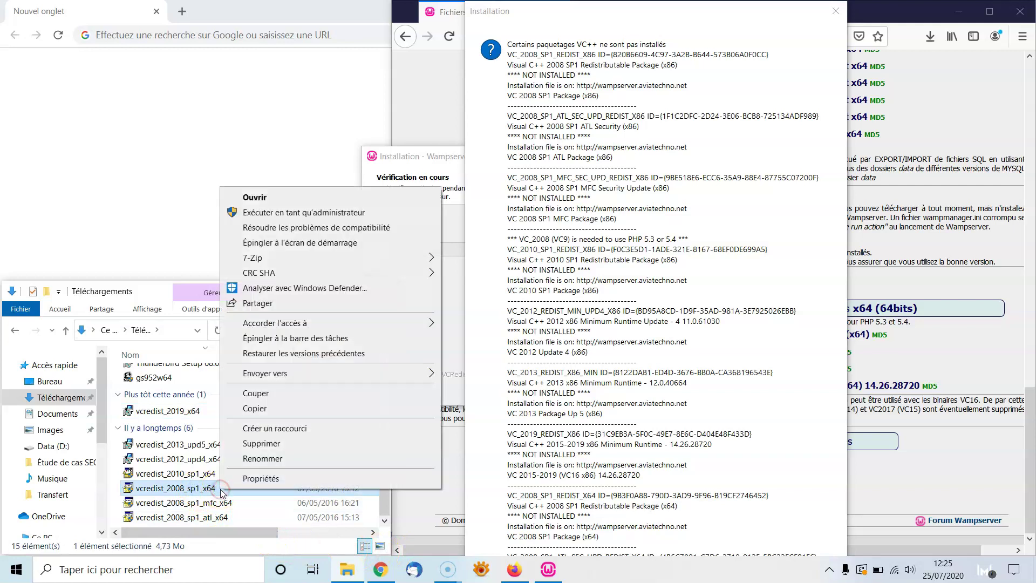
pyautogui.click(323, 213)
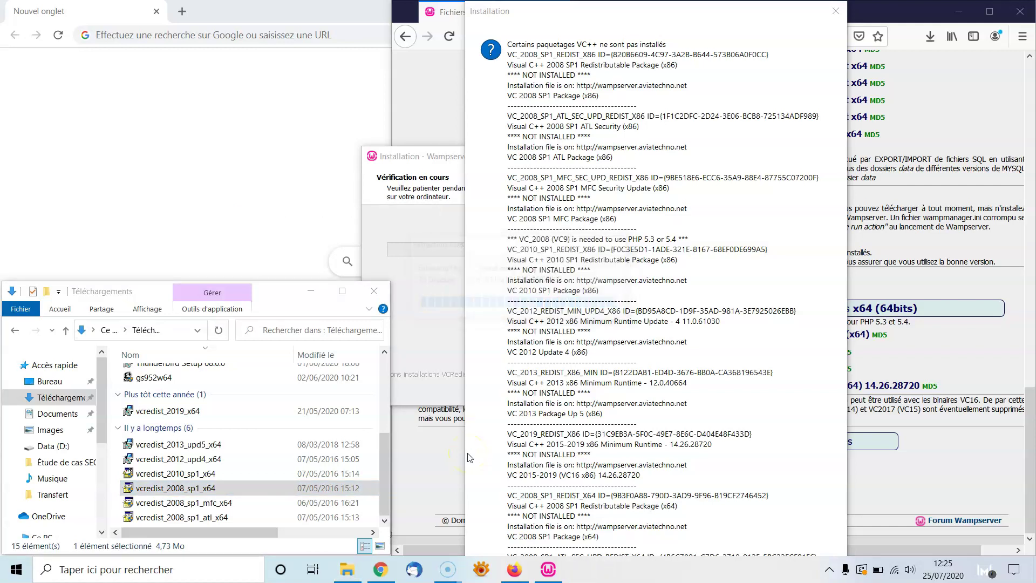
pyautogui.click(589, 414)
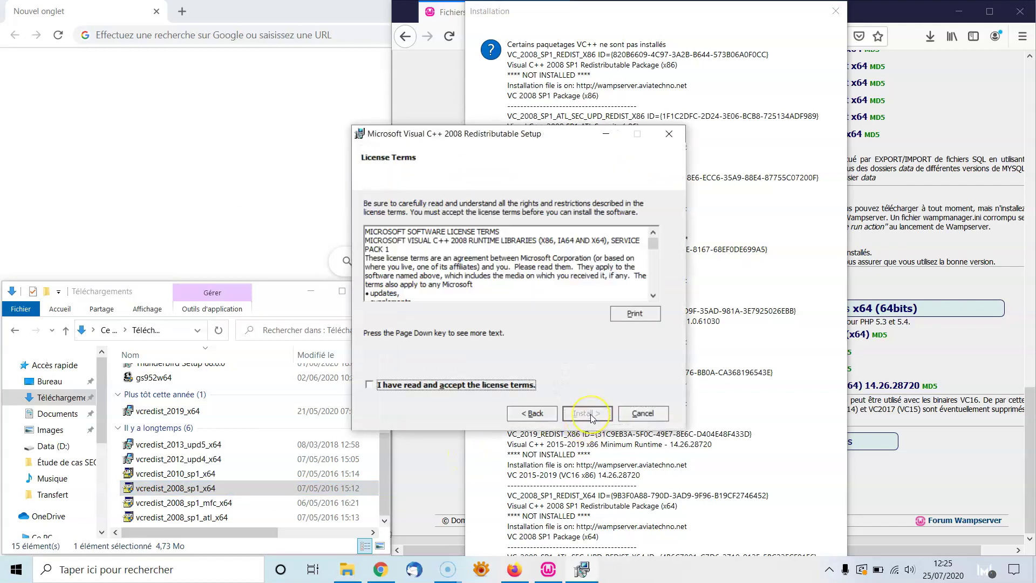
pyautogui.click(370, 385)
pyautogui.click(593, 414)
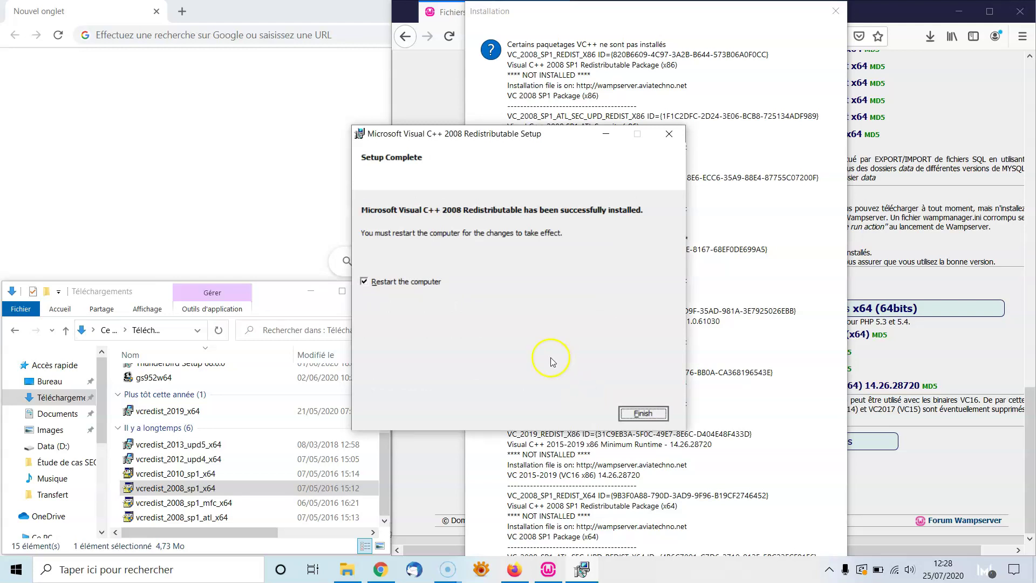
pyautogui.click(363, 282)
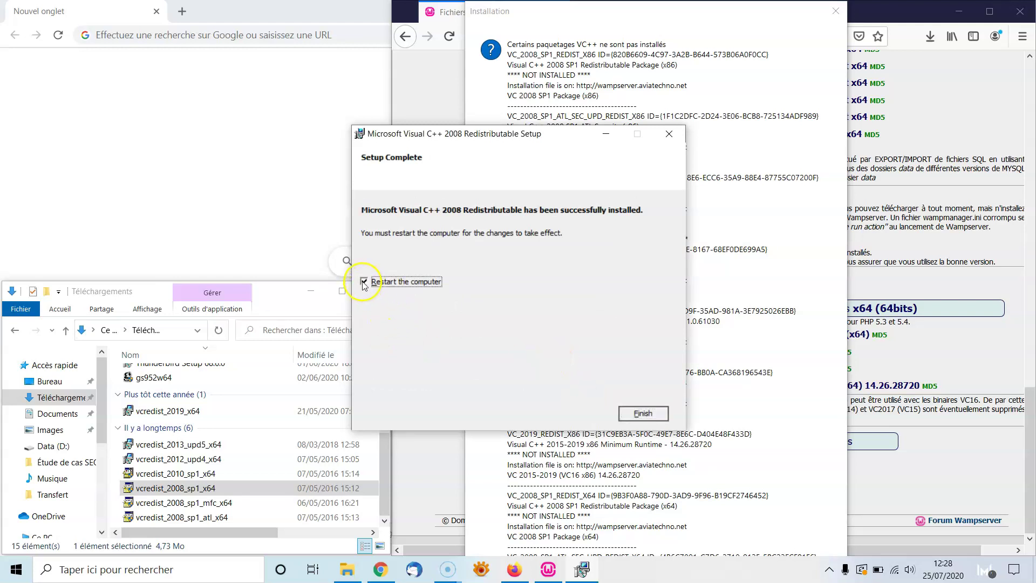
pyautogui.click(644, 414)
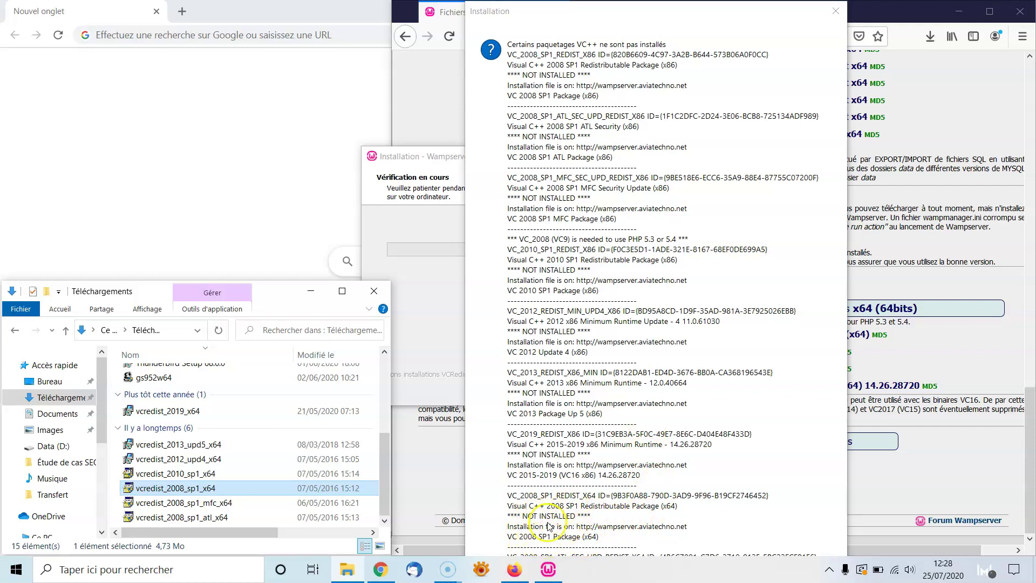
# - Delete the vcredist_2008_sp1_x64 installer from the Downloads folder, confirming its move to the Recycle Bin
pyautogui.rightClick(261, 492)
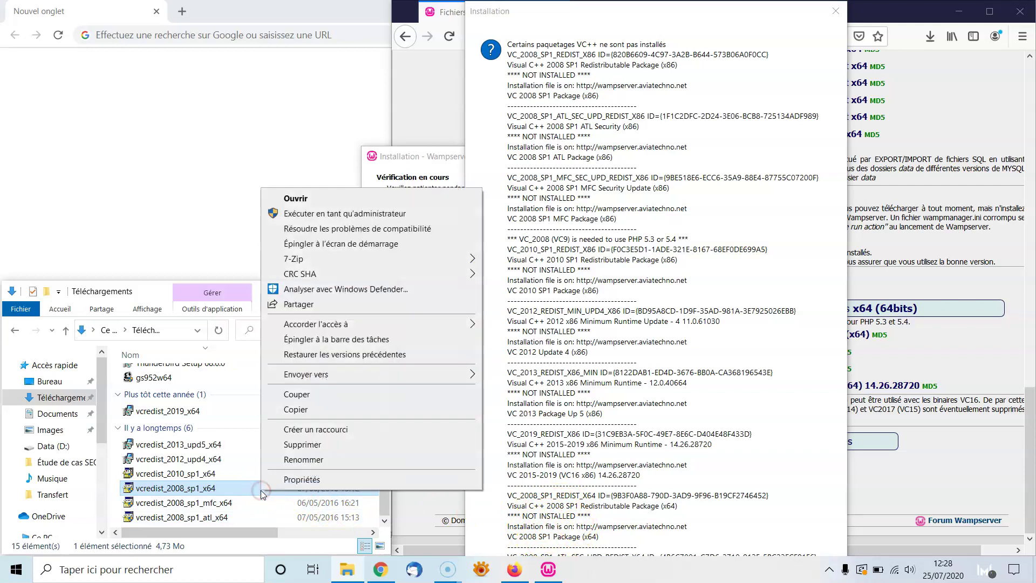
pyautogui.click(312, 444)
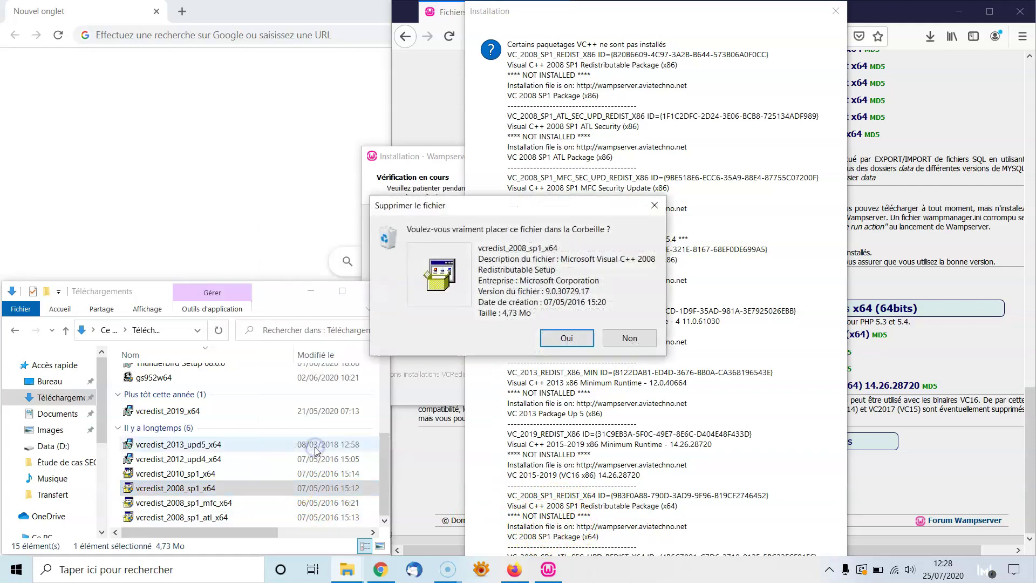
pyautogui.click(584, 346)
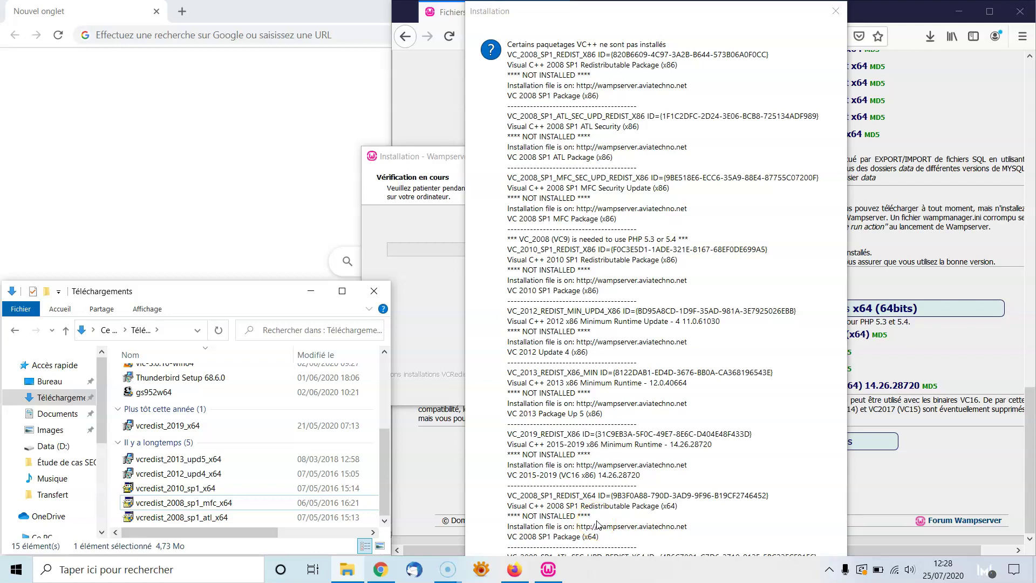
# - Close the old missing-packages report, rerun check_vcredist as administrator in French, and move the new report clear of the Downloads file list
pyautogui.click(836, 7)
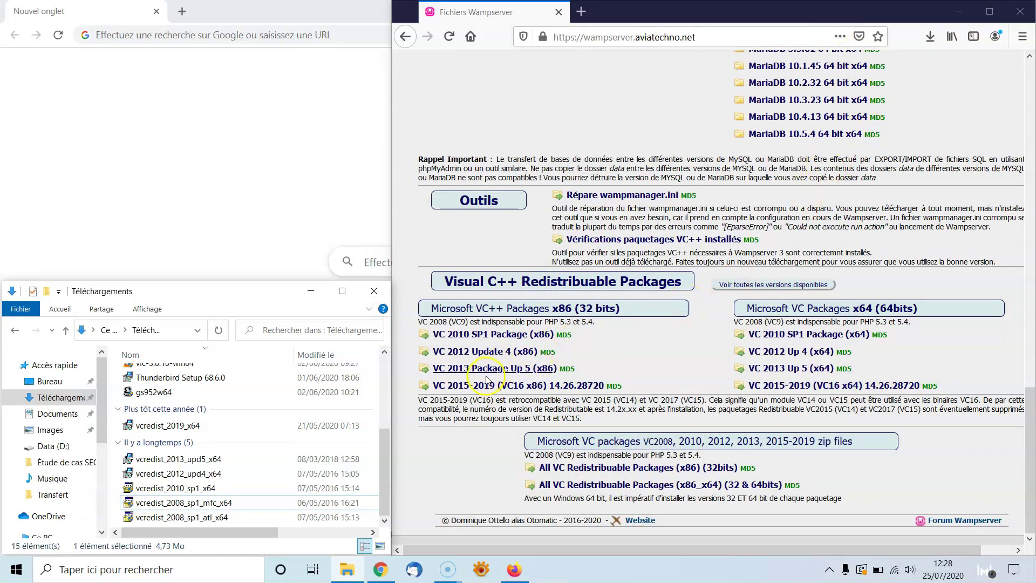
pyautogui.moveTo(381, 449); pyautogui.dragTo(378, 371)
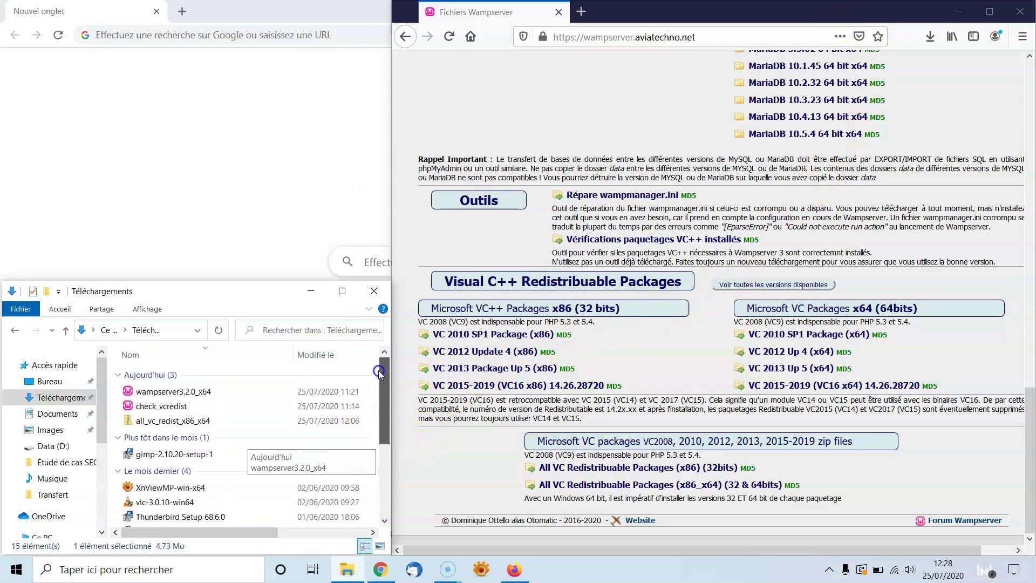
pyautogui.doubleClick(208, 410)
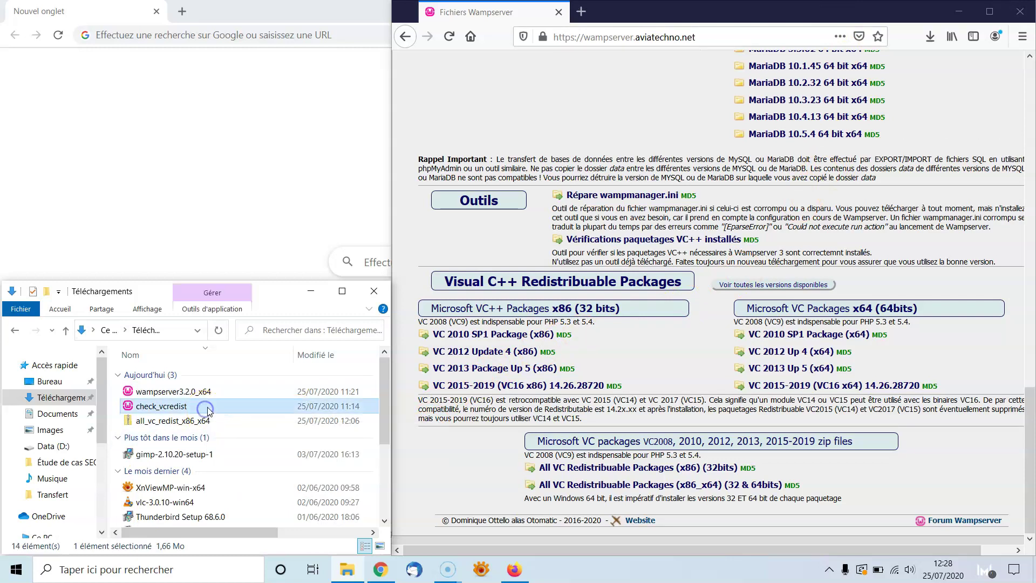
pyautogui.rightClick(209, 411)
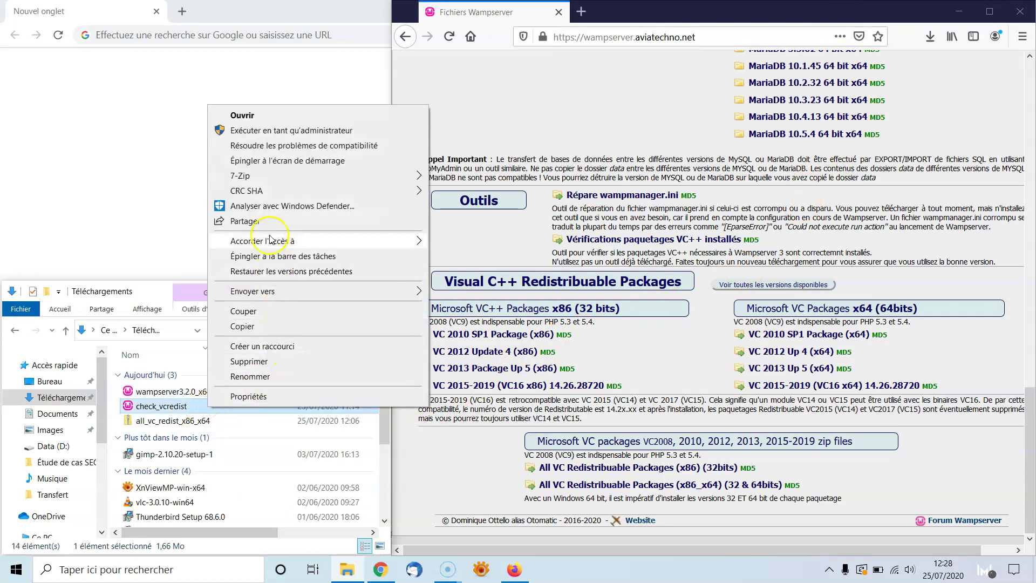
pyautogui.click(300, 130)
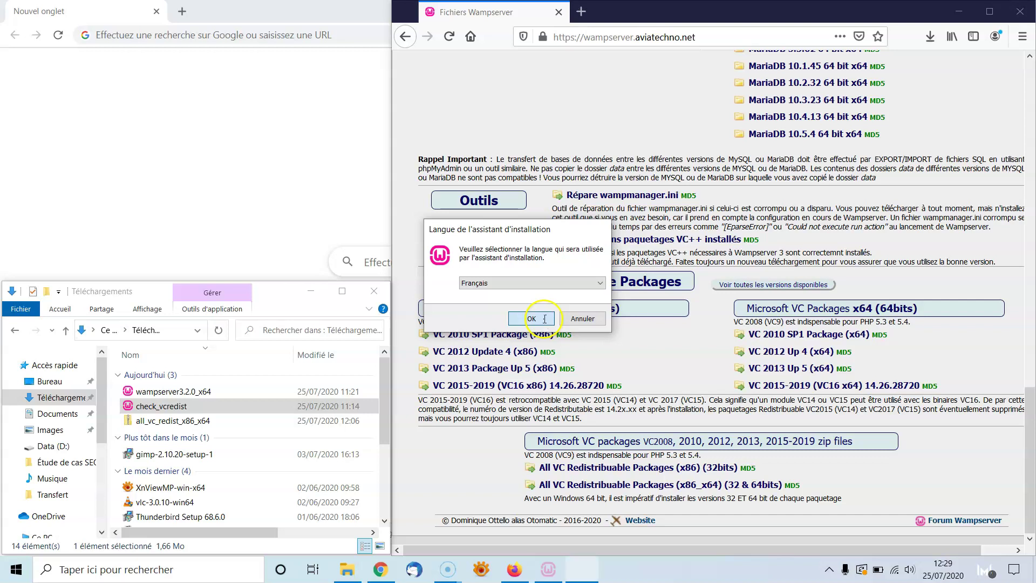
pyautogui.click(545, 319)
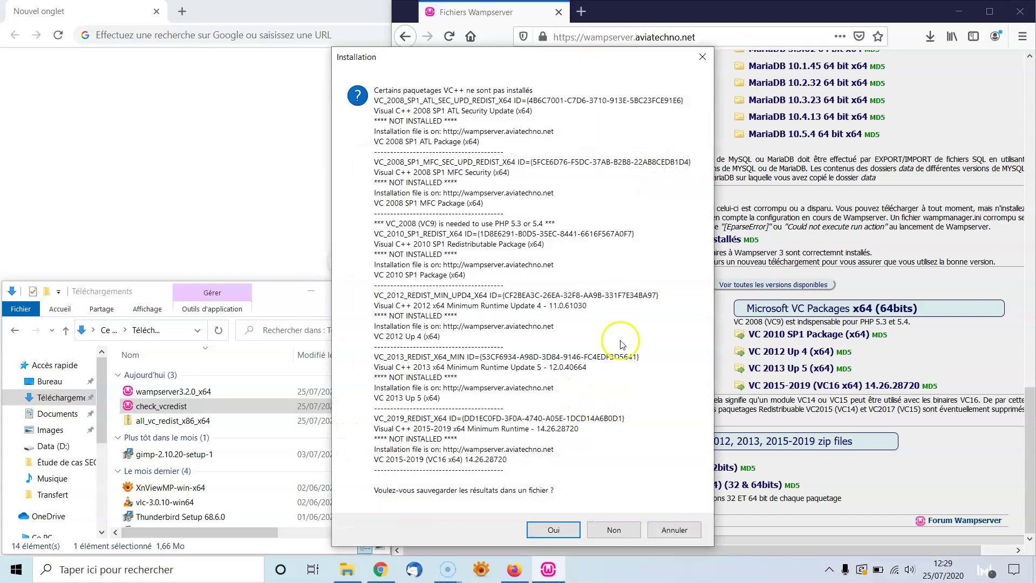
pyautogui.moveTo(497, 65); pyautogui.dragTo(631, 57)
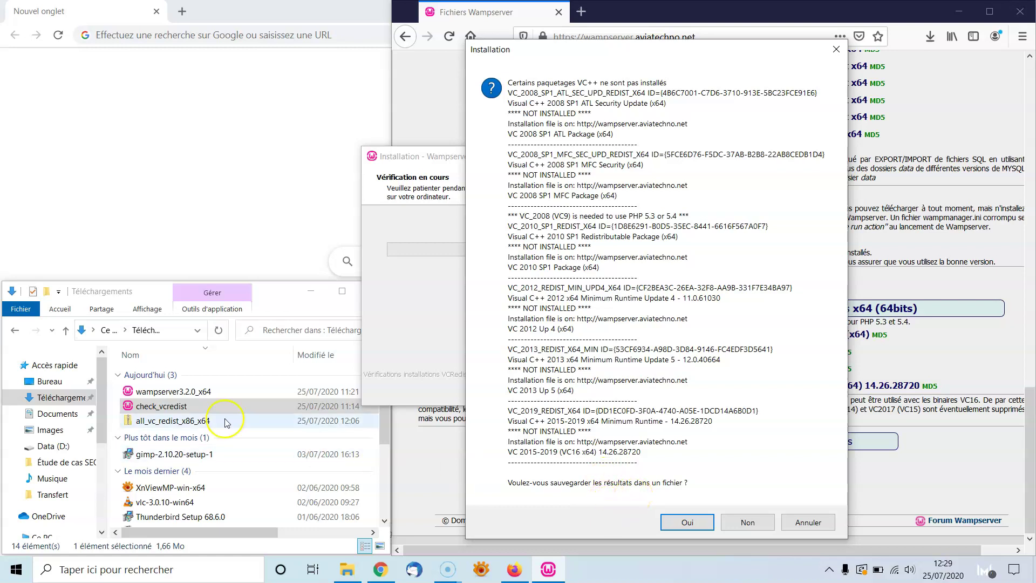
# - Install vcredist_2008_sp1_atl_x64 as administrator from the Downloads folder, accepting the license terms and finishing without restarting the computer
pyautogui.click(267, 293)
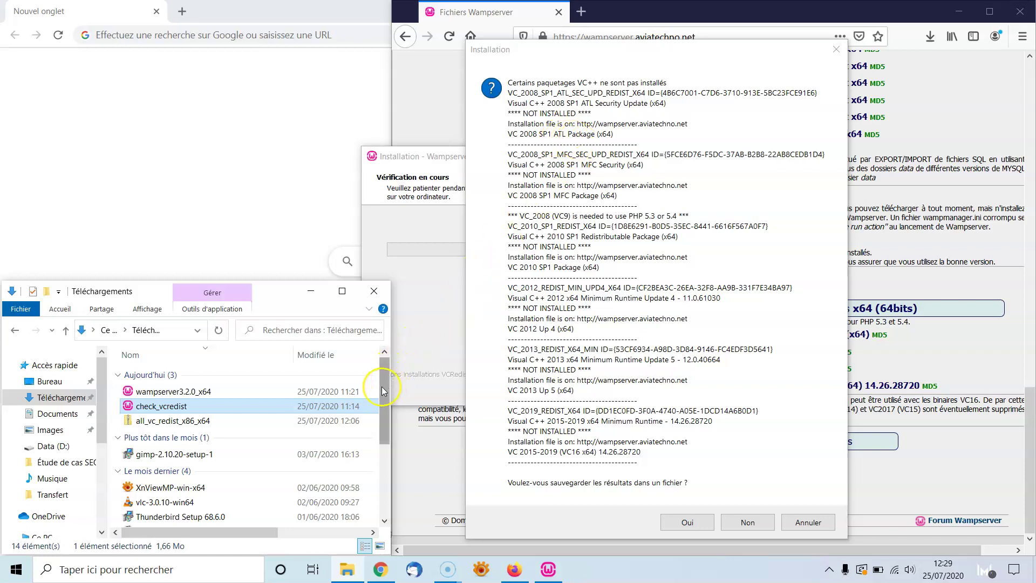
pyautogui.moveTo(381, 387); pyautogui.dragTo(380, 479)
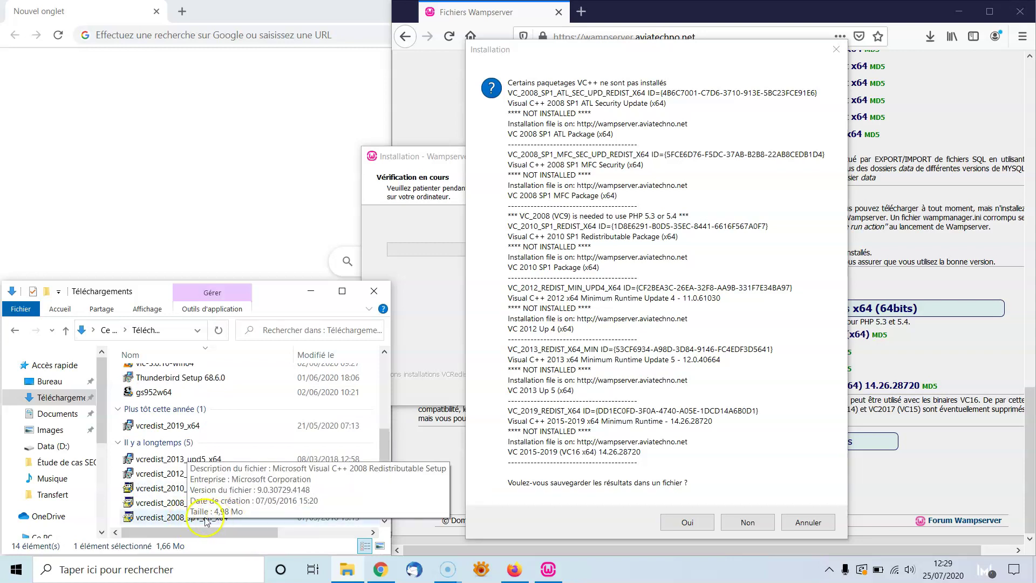
pyautogui.doubleClick(170, 519)
pyautogui.rightClick(171, 519)
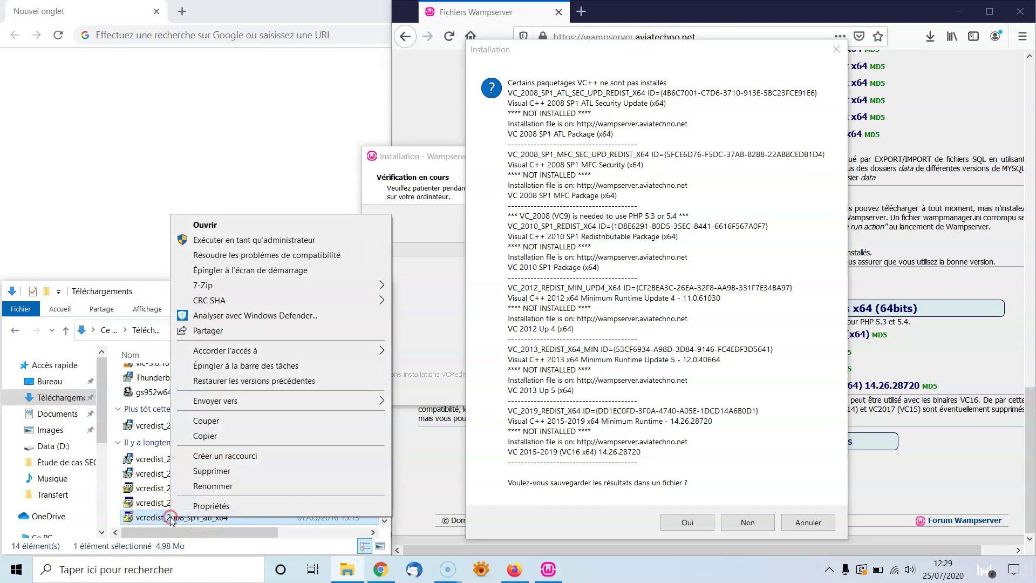
pyautogui.click(267, 241)
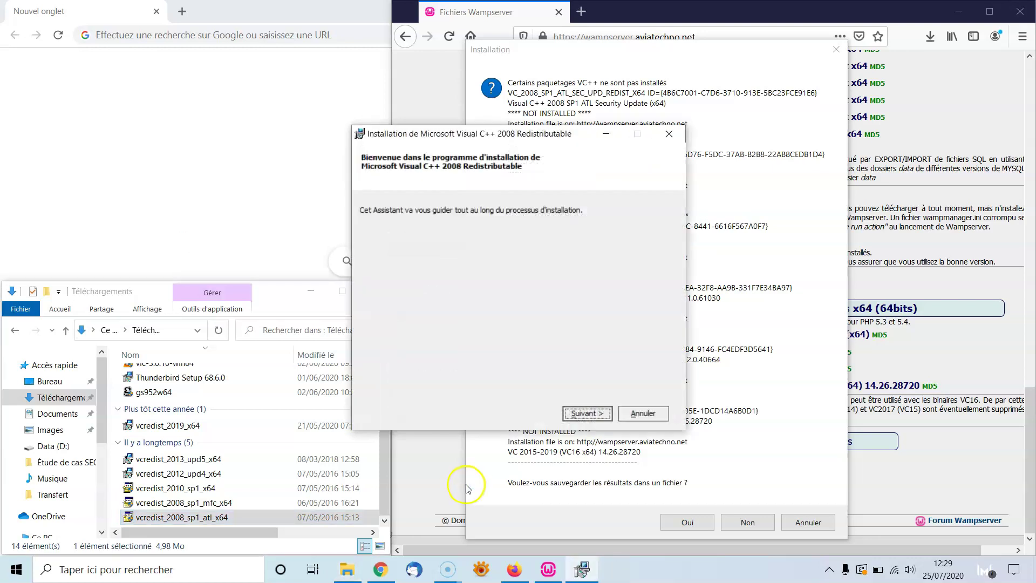
pyautogui.click(587, 413)
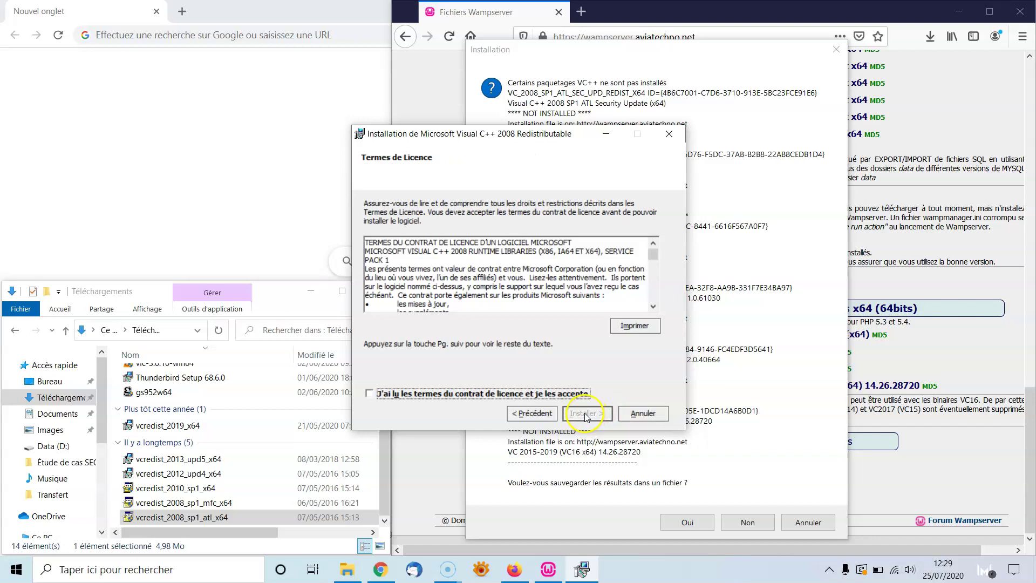
pyautogui.click(371, 393)
pyautogui.click(588, 413)
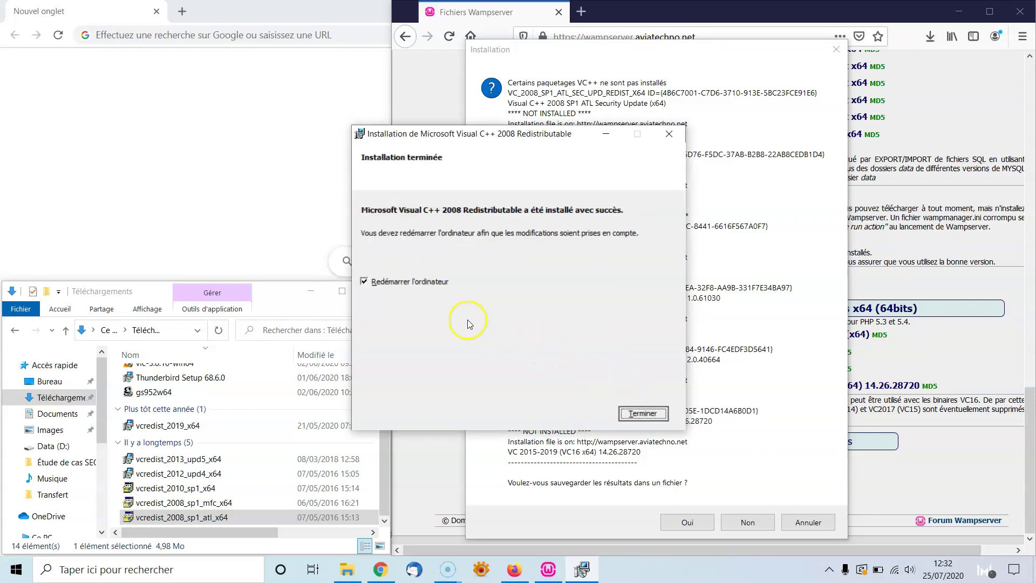
pyautogui.click(367, 287)
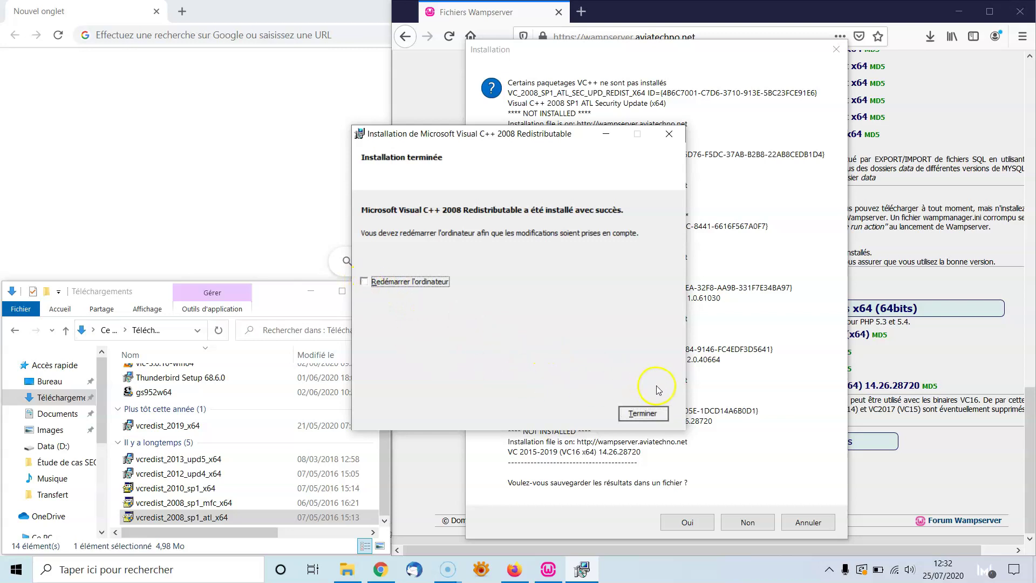
pyautogui.click(643, 414)
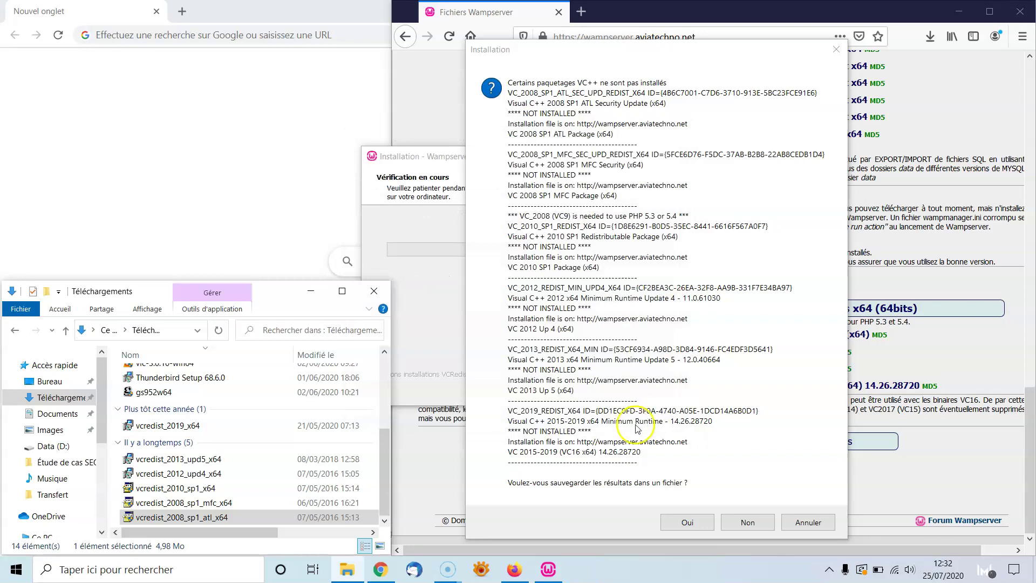
# - Delete the vcredist_2008_sp1_atl_x64 installer from the Downloads folder, confirming its move to the Recycle Bin
pyautogui.click(329, 474)
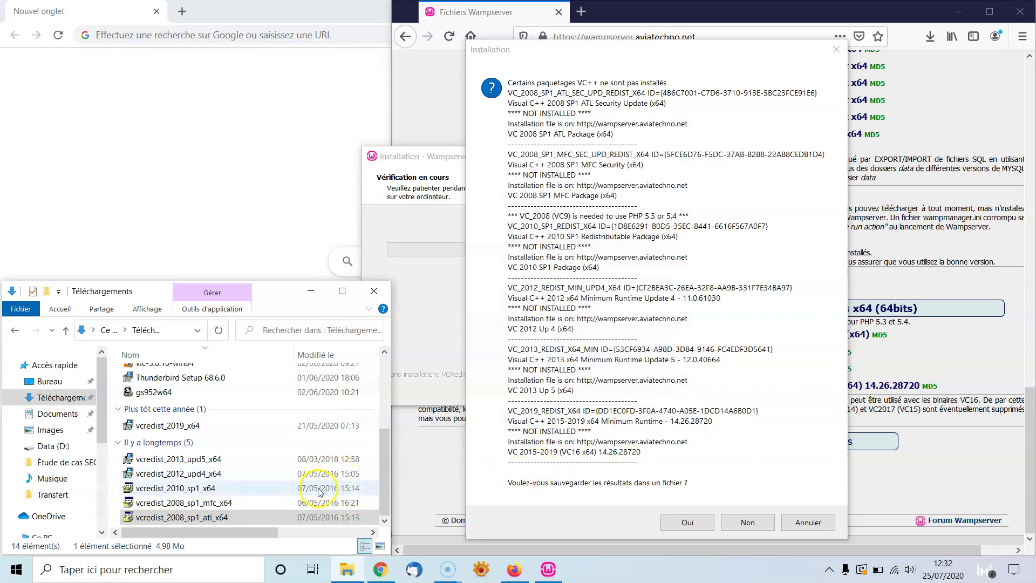
pyautogui.rightClick(251, 521)
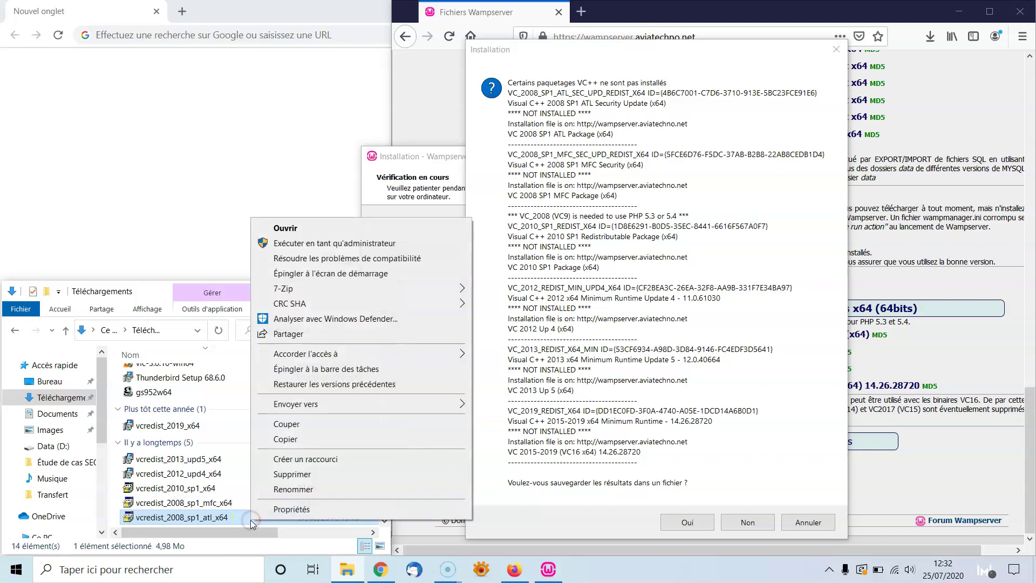
pyautogui.click(352, 473)
pyautogui.click(563, 338)
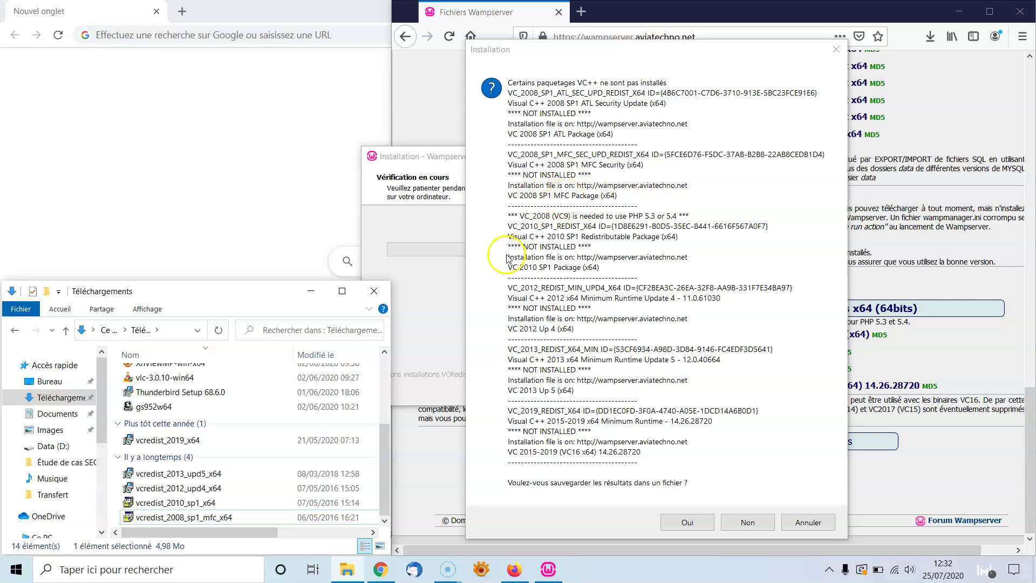
# - Install vcredist_2008_sp1_mfc_x64 as administrator, accepting the license terms and finishing setup without restarting the computer
pyautogui.doubleClick(207, 518)
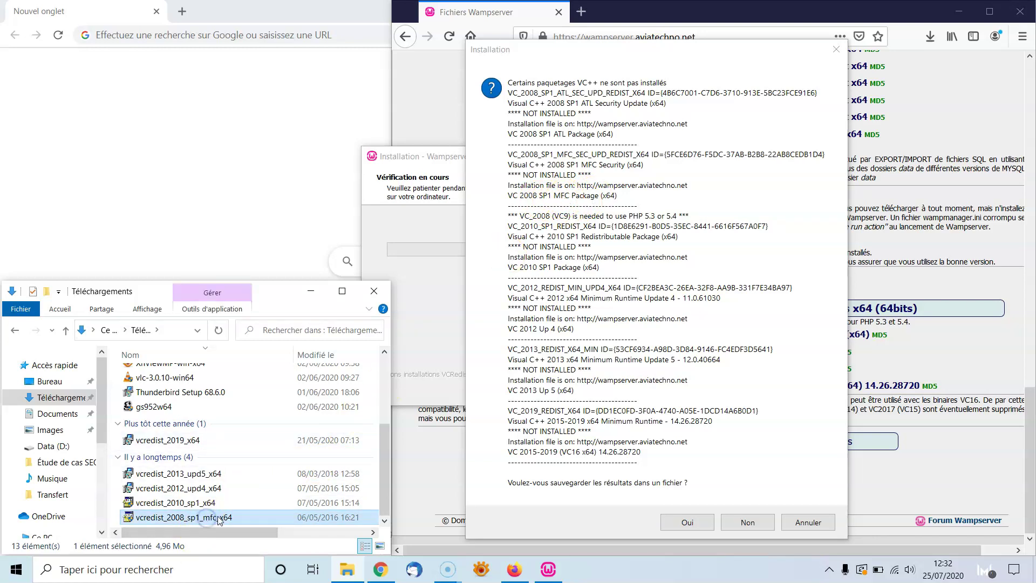
pyautogui.rightClick(221, 518)
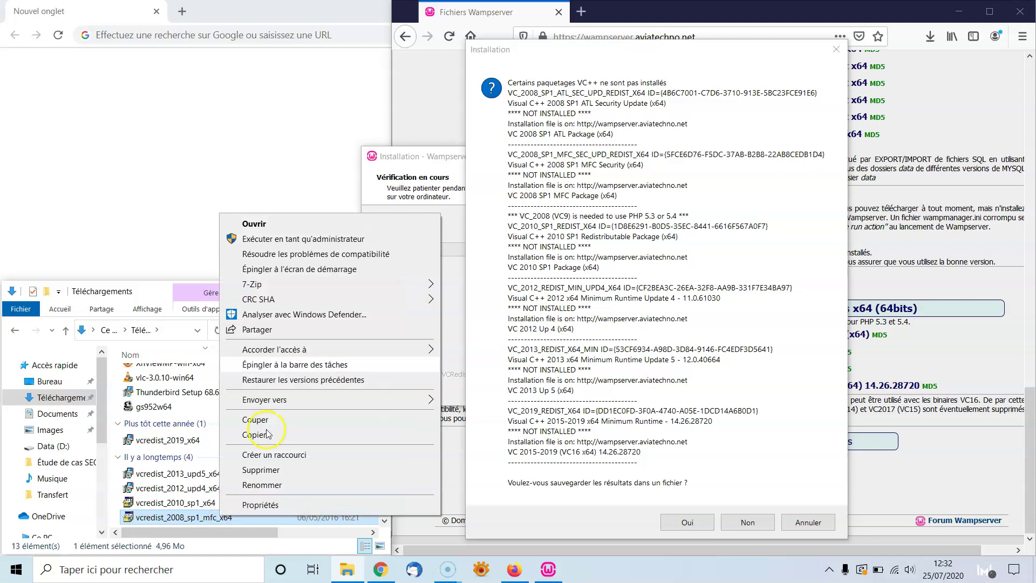
pyautogui.click(315, 241)
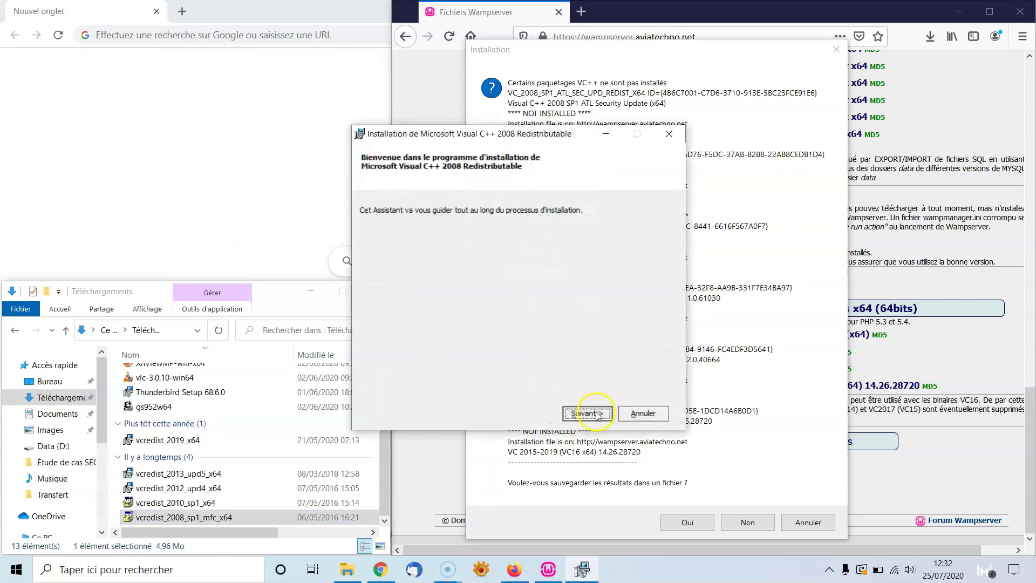
pyautogui.click(587, 413)
pyautogui.click(369, 393)
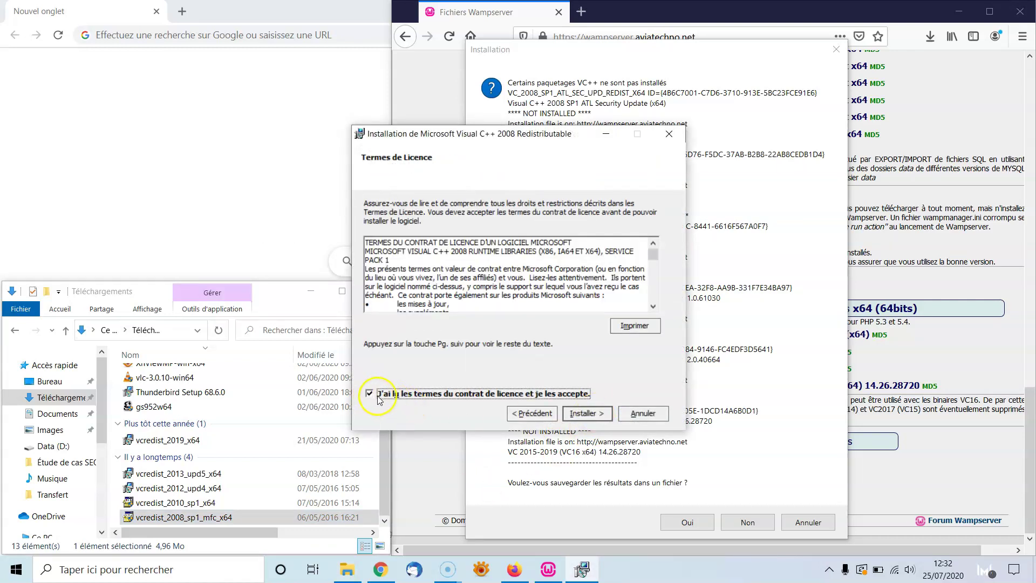
pyautogui.click(587, 414)
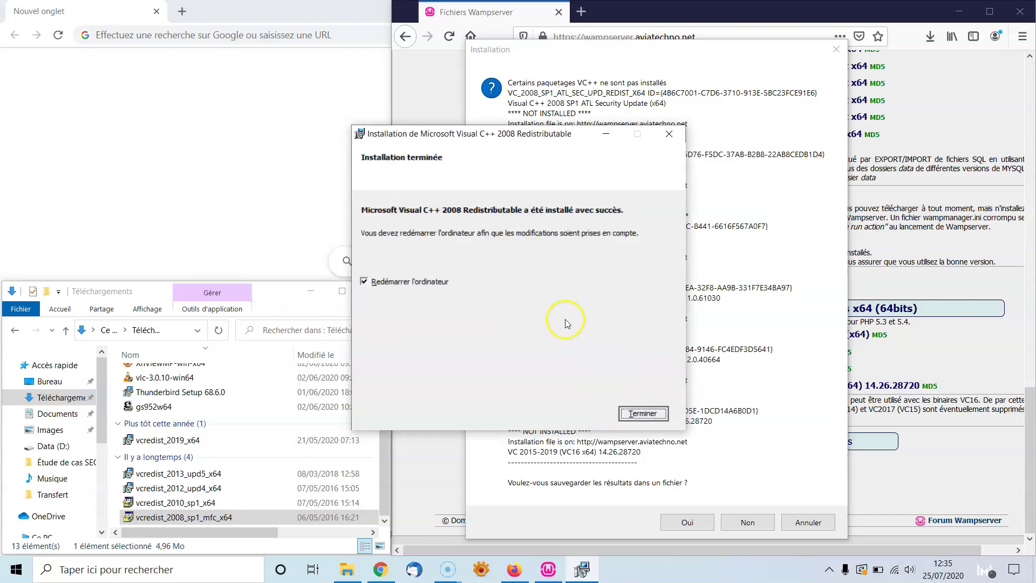
pyautogui.click(363, 281)
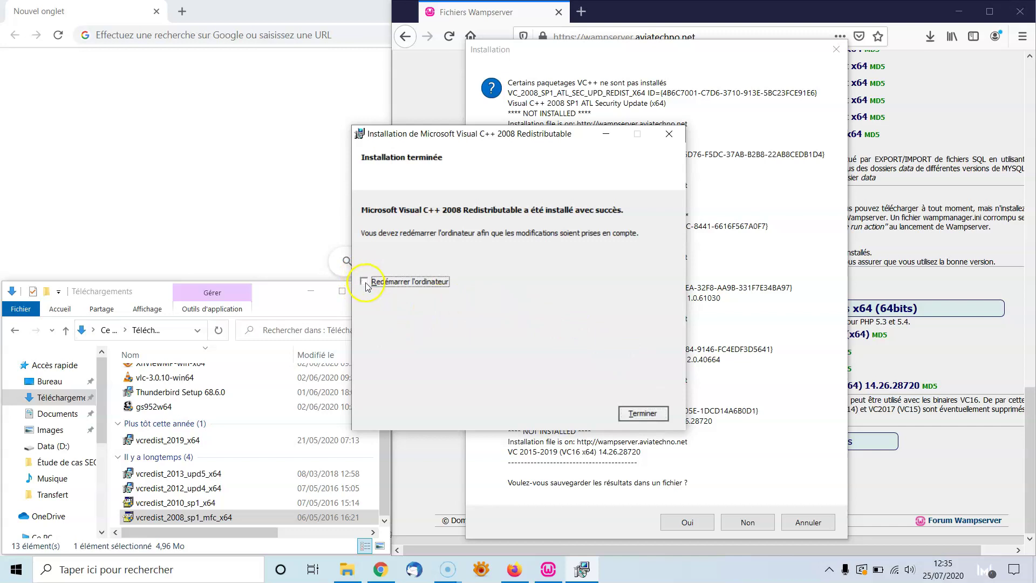
pyautogui.click(643, 414)
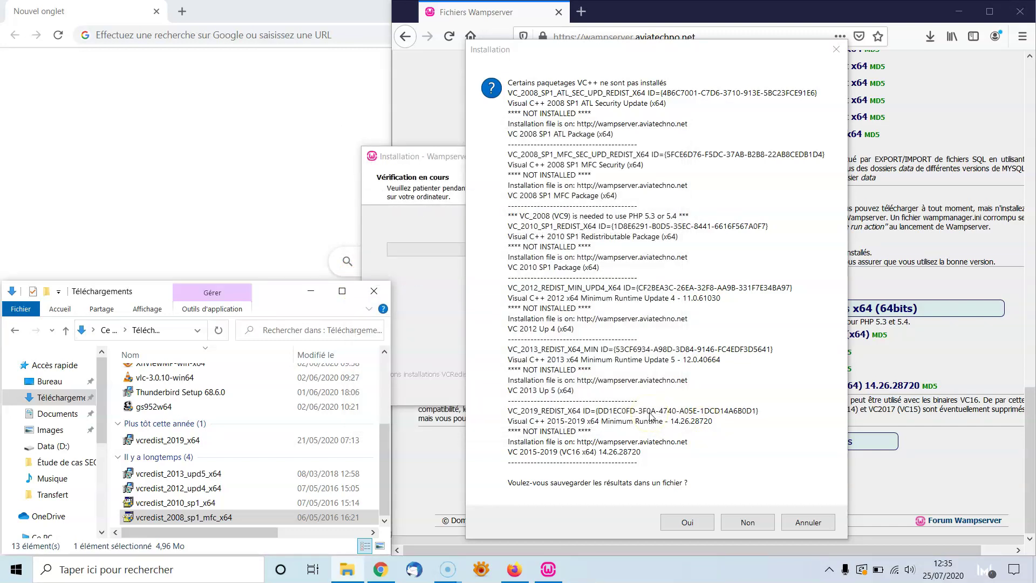
# - Delete the vcredist_2008_sp1_mfc_x64 installer from the Downloads folder, confirming its move to the Recycle Bin
pyautogui.rightClick(254, 518)
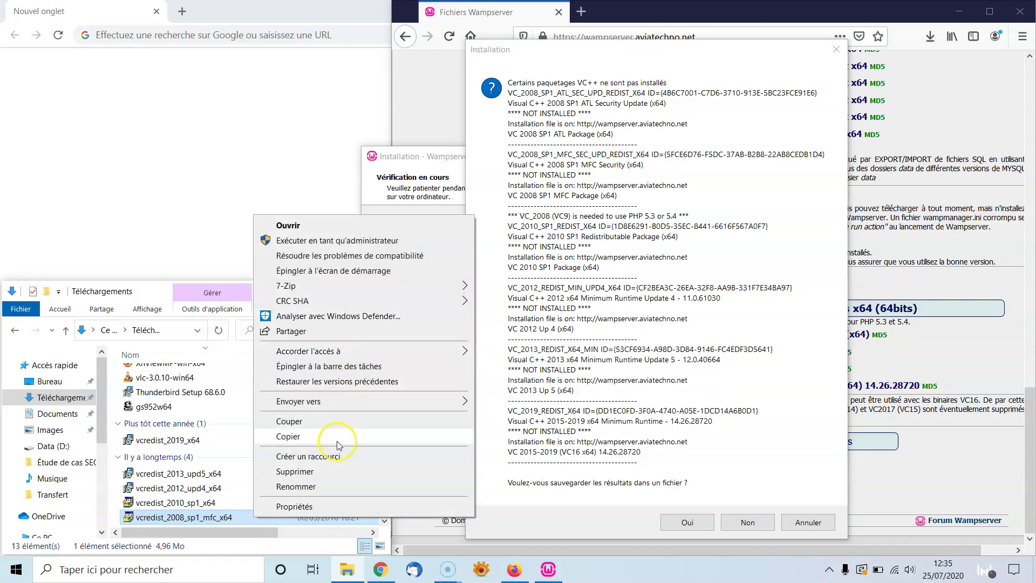
pyautogui.click(344, 473)
pyautogui.click(557, 337)
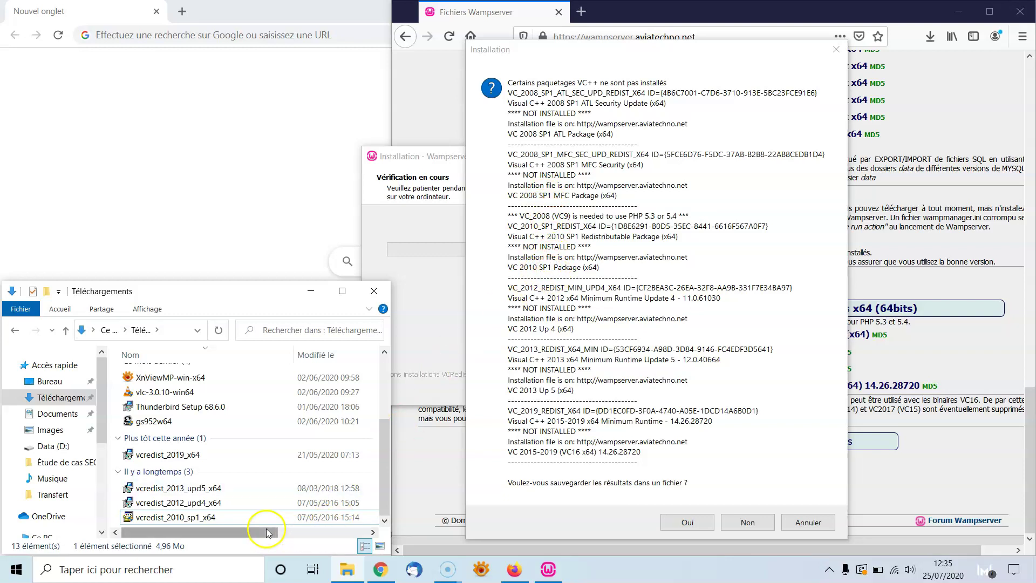
# - Install vcredist_2010_sp1_x64 as administrator, accepting the license terms and finishing the setup
pyautogui.doubleClick(213, 518)
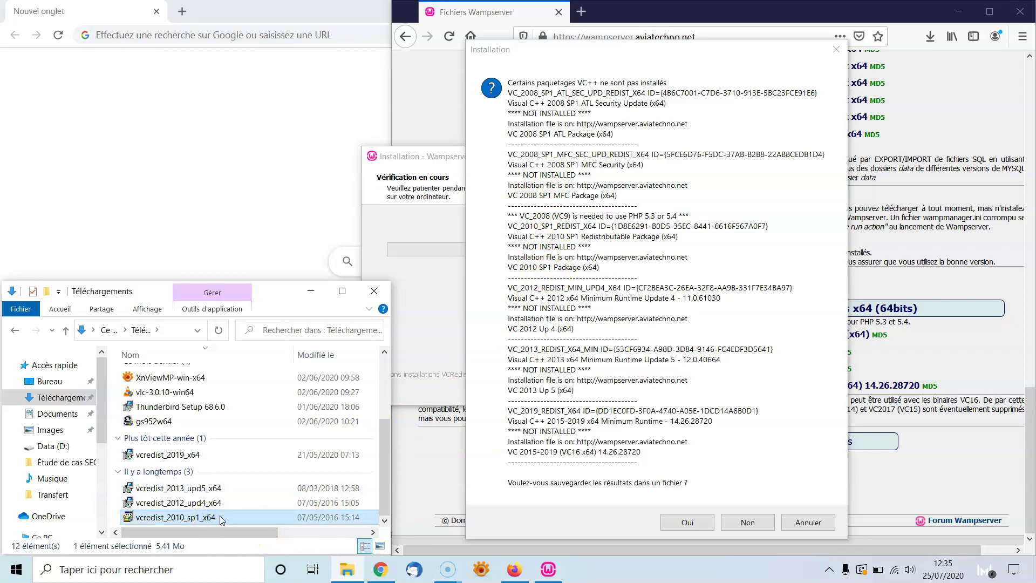
pyautogui.rightClick(227, 520)
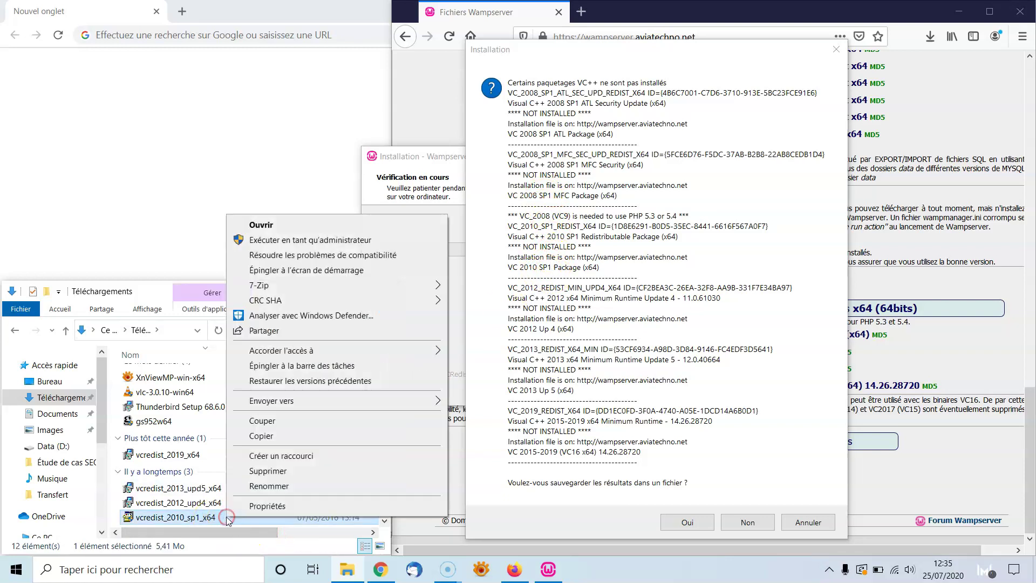
pyautogui.click(335, 240)
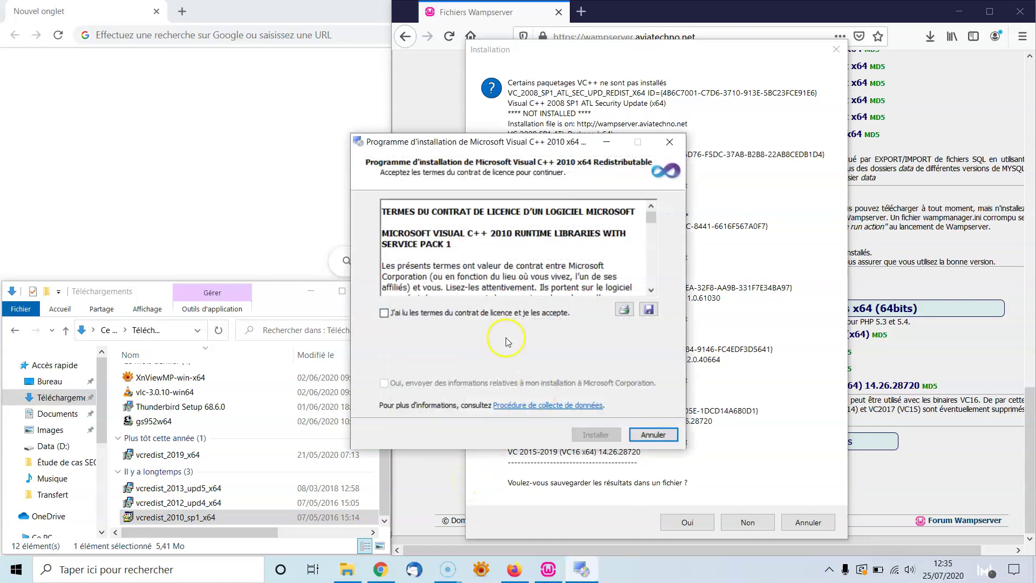
pyautogui.click(383, 313)
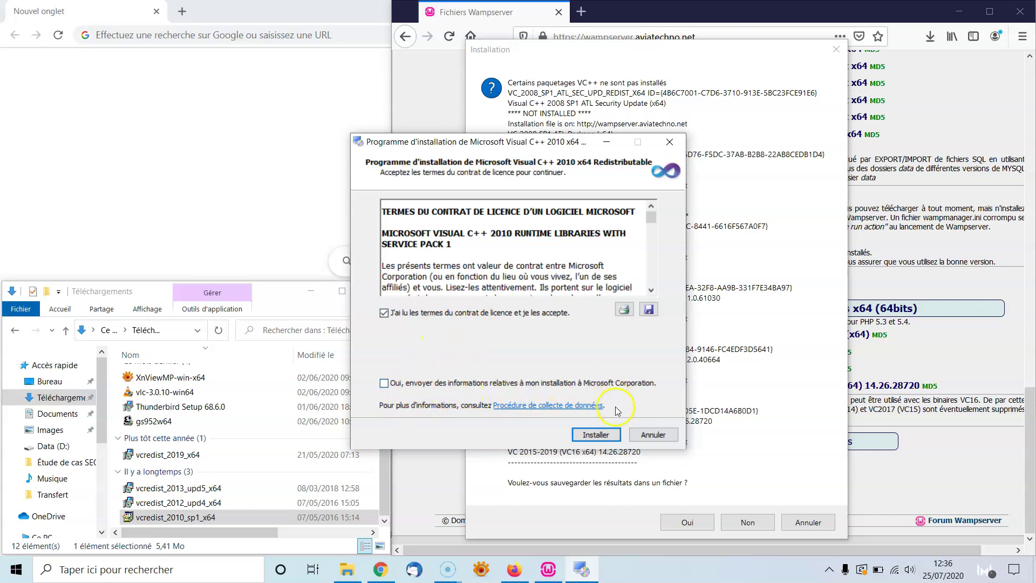
pyautogui.click(595, 435)
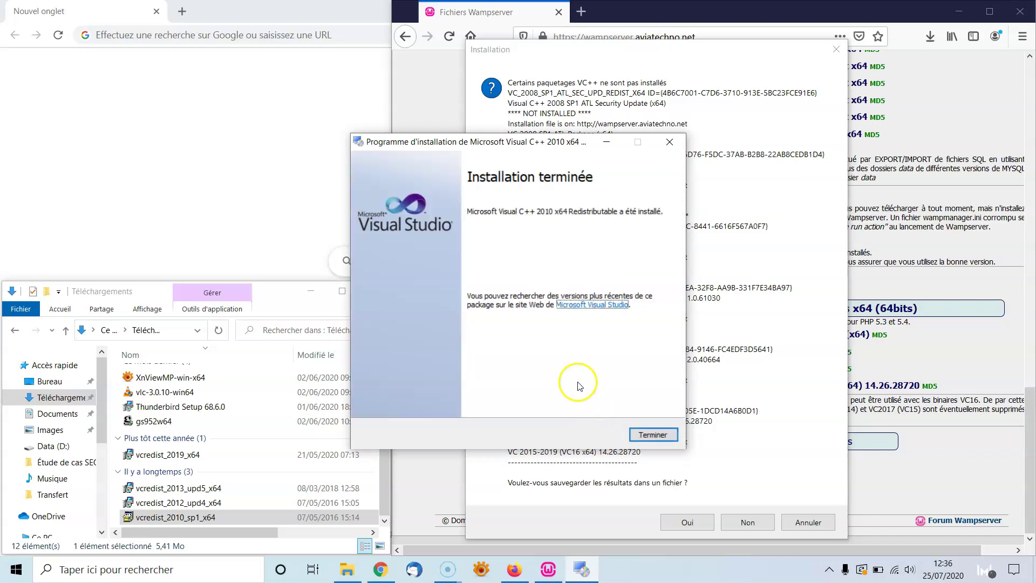
pyautogui.click(653, 435)
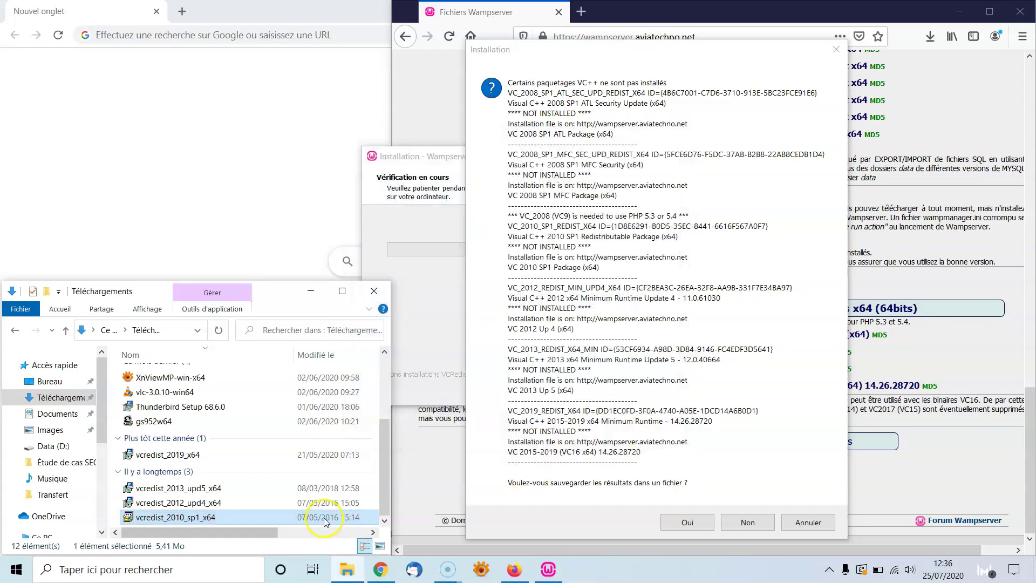
# - Delete the vcredist_2010_sp1_x64 installer from the Downloads folder, confirming its move to the Recycle Bin
pyautogui.rightClick(261, 518)
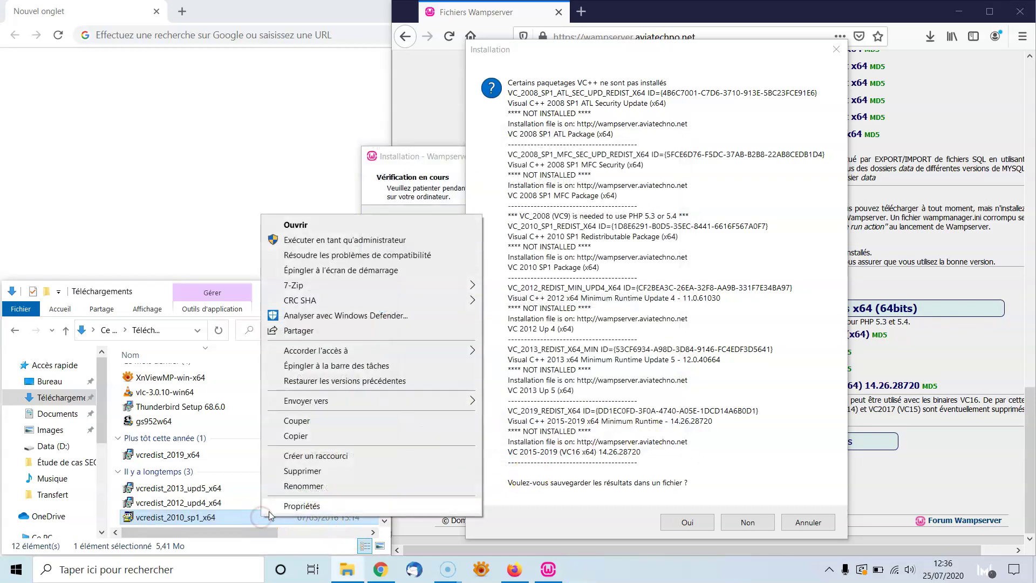
pyautogui.click(321, 469)
pyautogui.click(567, 338)
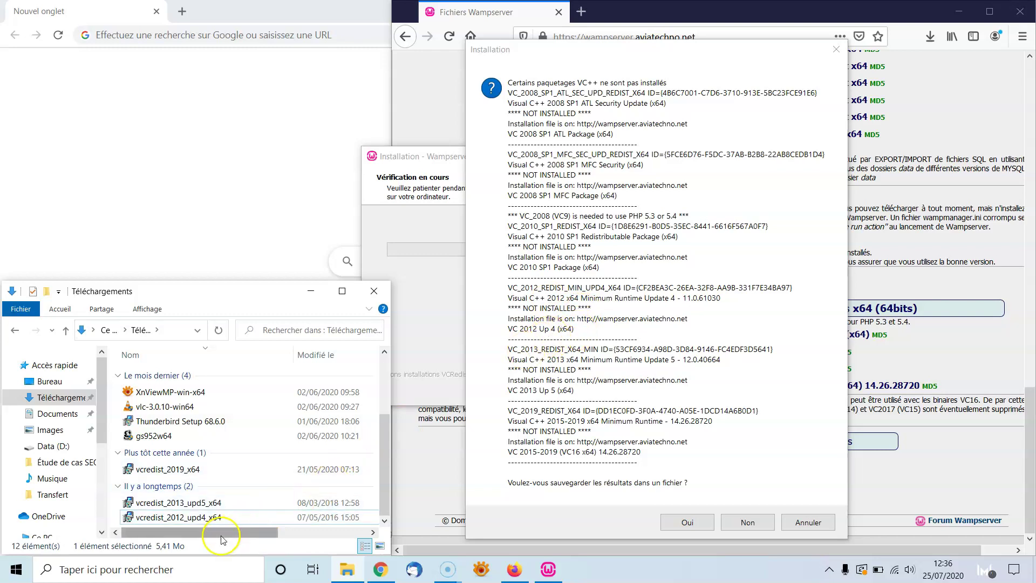
# - Install vcredist_2012_upd4_x64 as administrator, agreeing to the license terms and closing the setup once it completes
pyautogui.moveTo(204, 520)
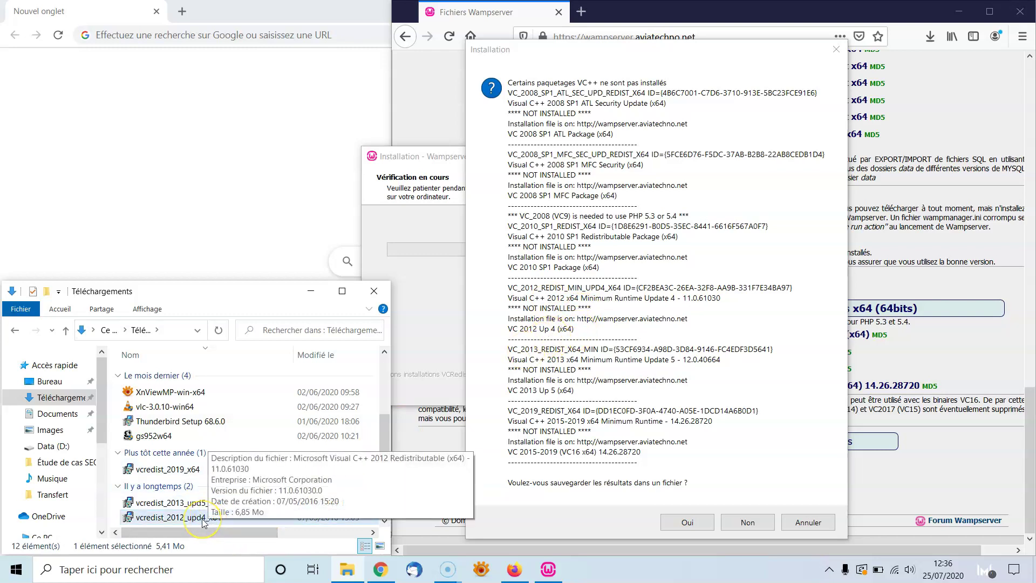
pyautogui.click(185, 521)
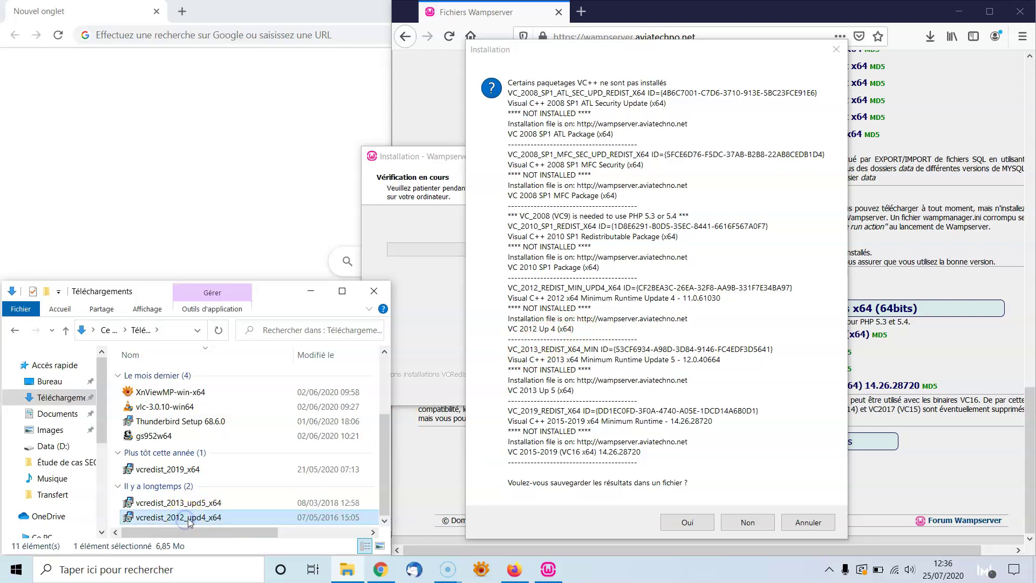
pyautogui.rightClick(189, 521)
pyautogui.click(311, 242)
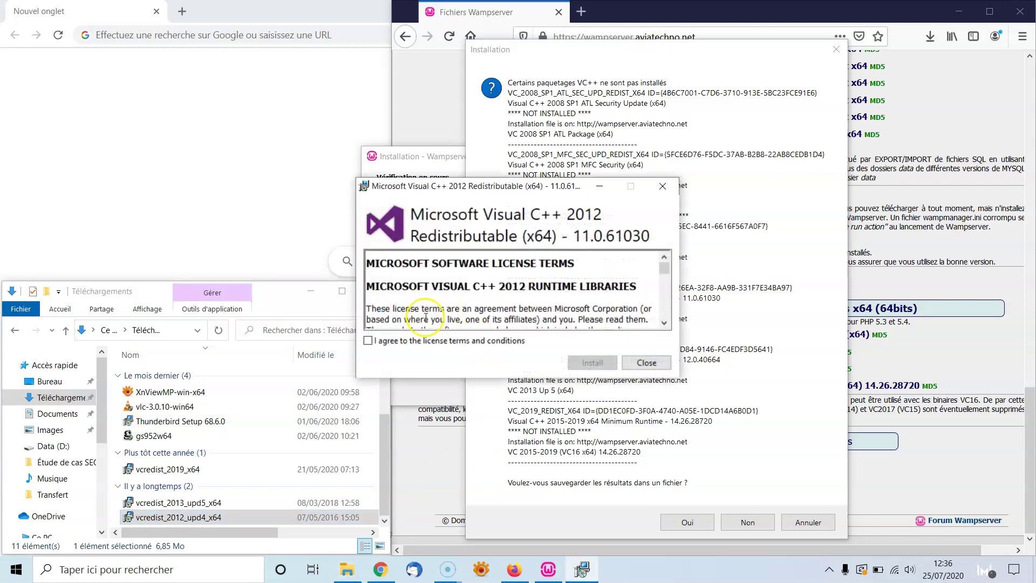
pyautogui.click(368, 341)
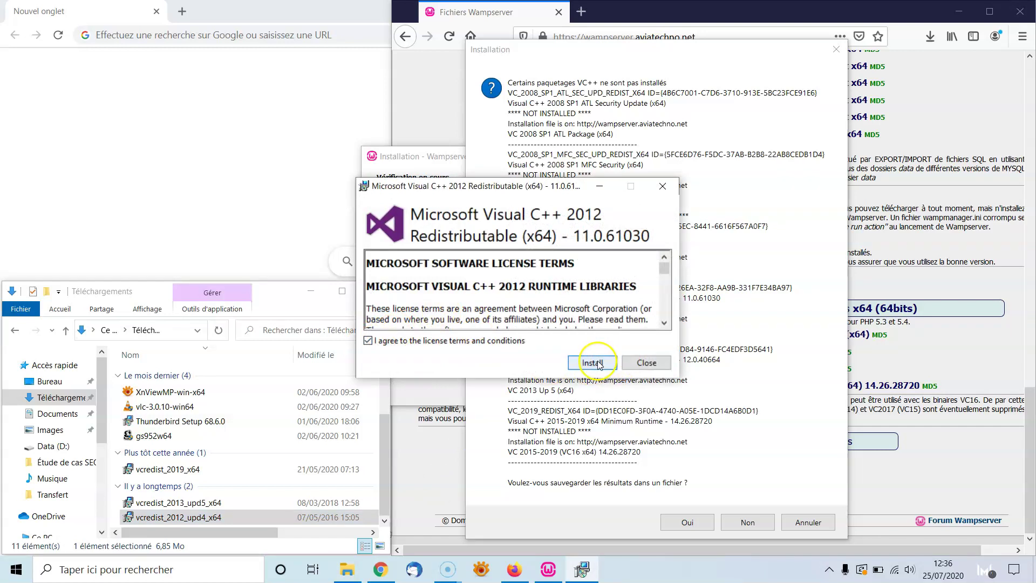
pyautogui.click(593, 363)
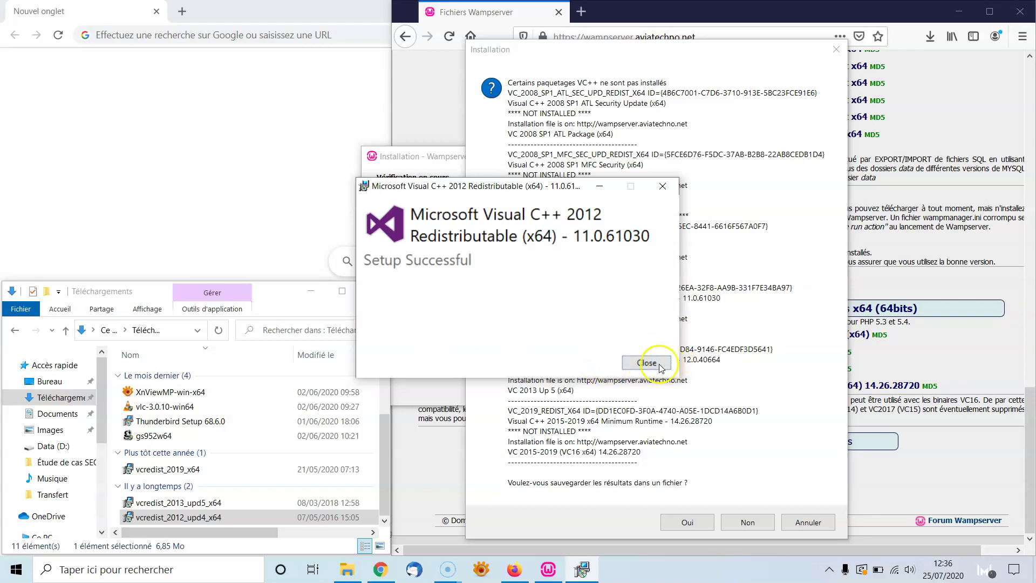
pyautogui.click(655, 365)
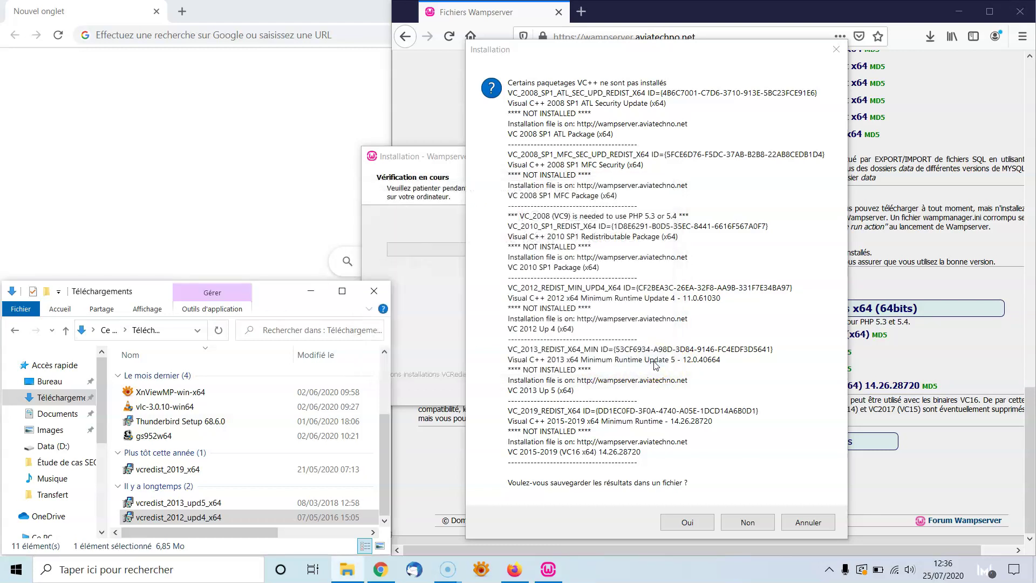
# - Delete the vcredist_2012_upd4_x64 installer from the Downloads folder, confirming its move to the Recycle Bin
pyautogui.rightClick(227, 517)
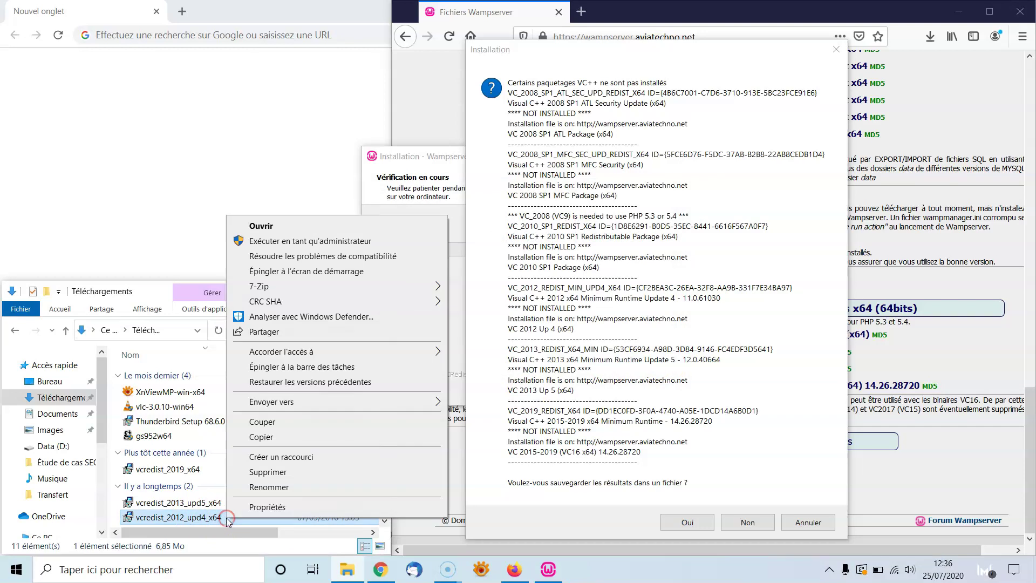
pyautogui.click(291, 474)
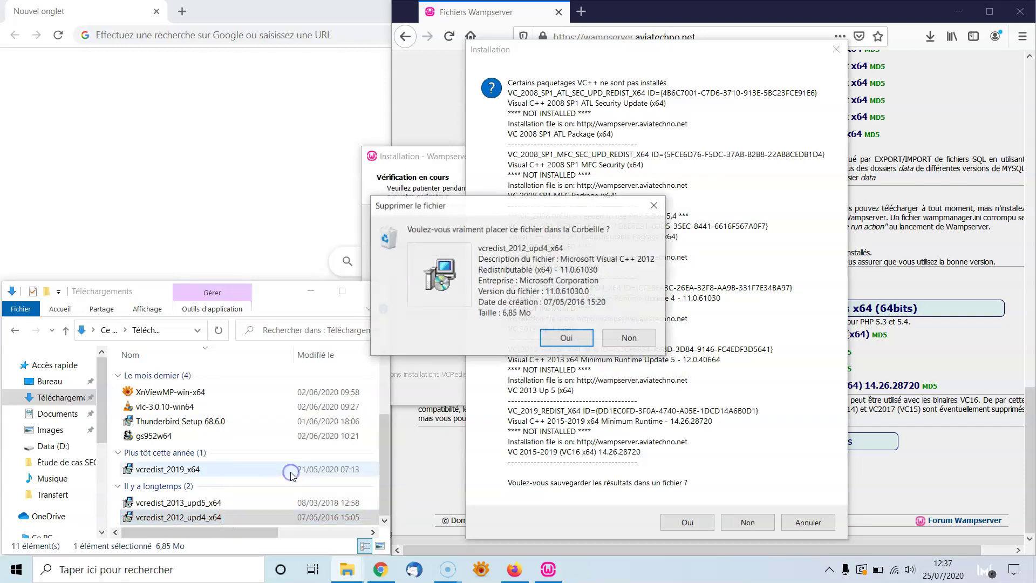
pyautogui.click(567, 357)
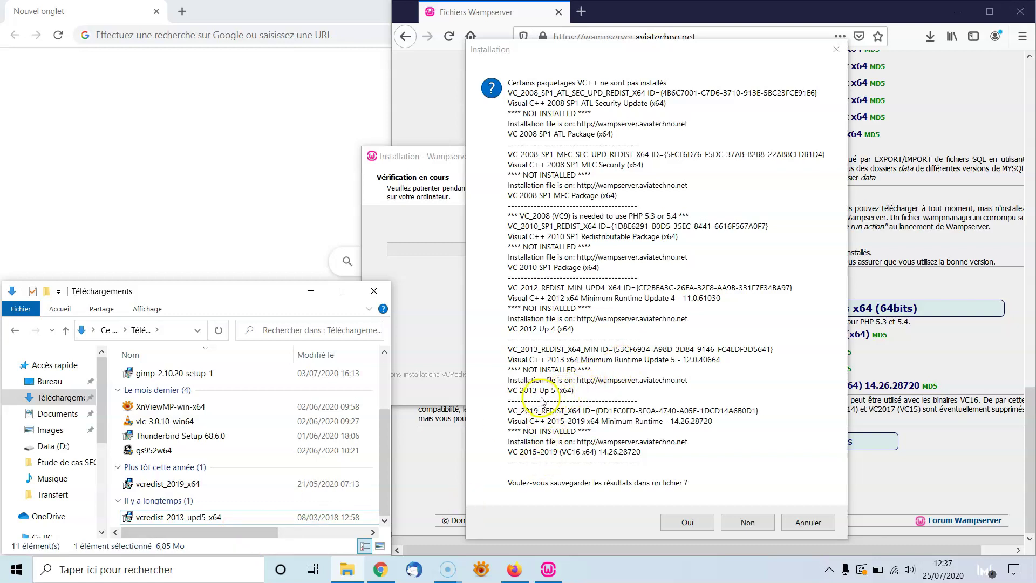
# - Install vcredist_2013_upd5_x64 as administrator, accepting the license terms and closing the setup once it completes
pyautogui.doubleClick(227, 518)
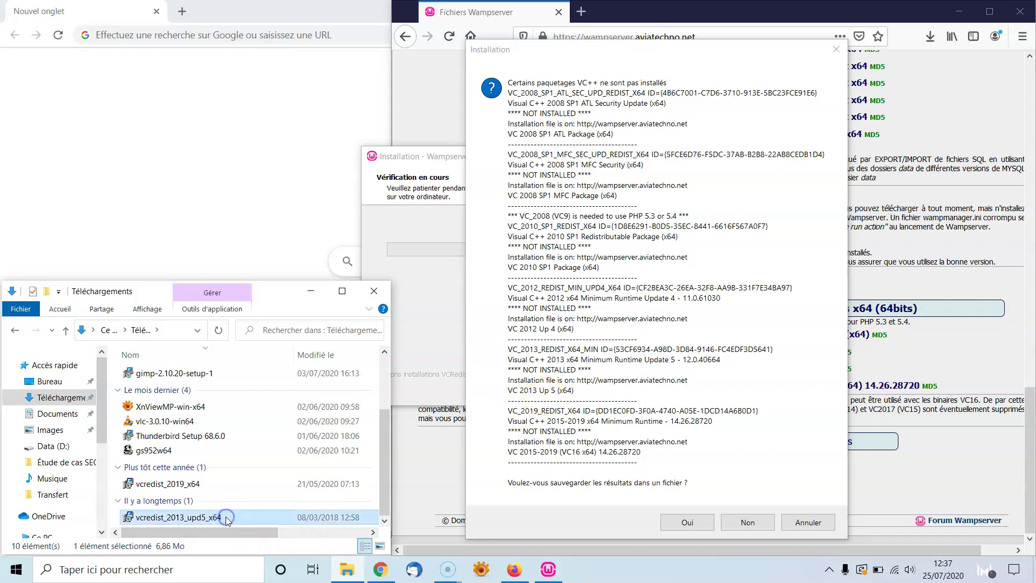
pyautogui.rightClick(227, 519)
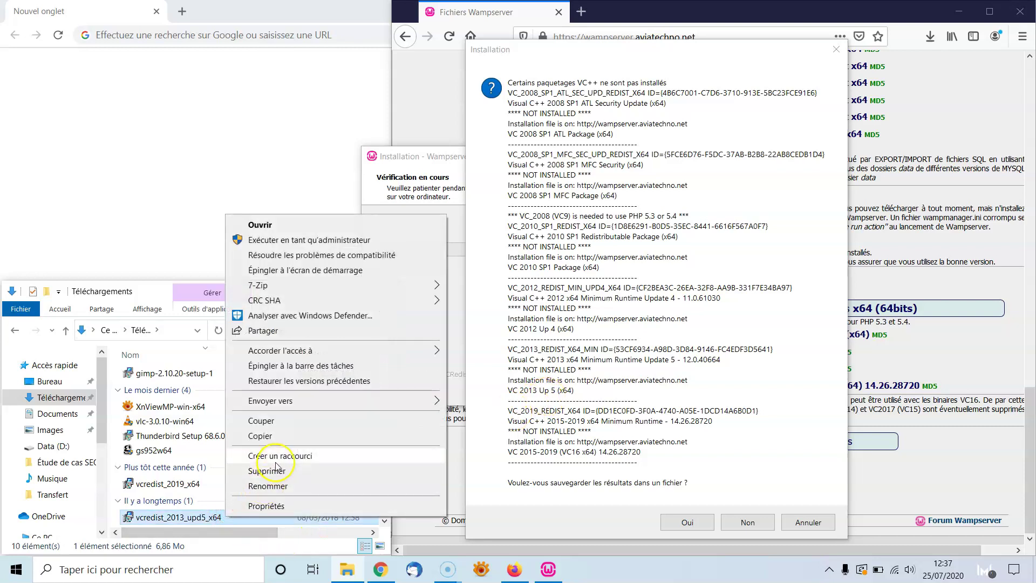
pyautogui.click(306, 243)
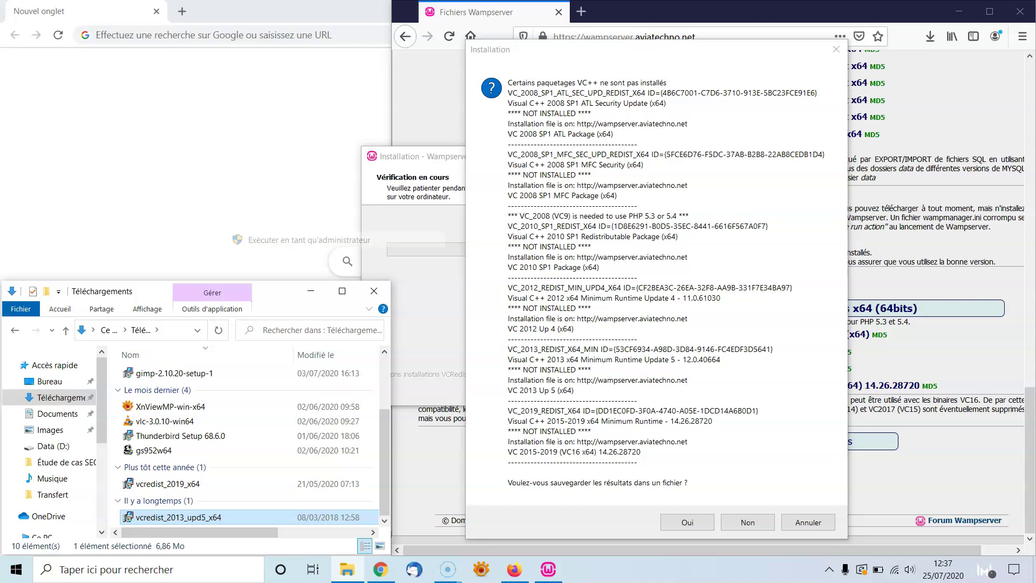
pyautogui.click(442, 492)
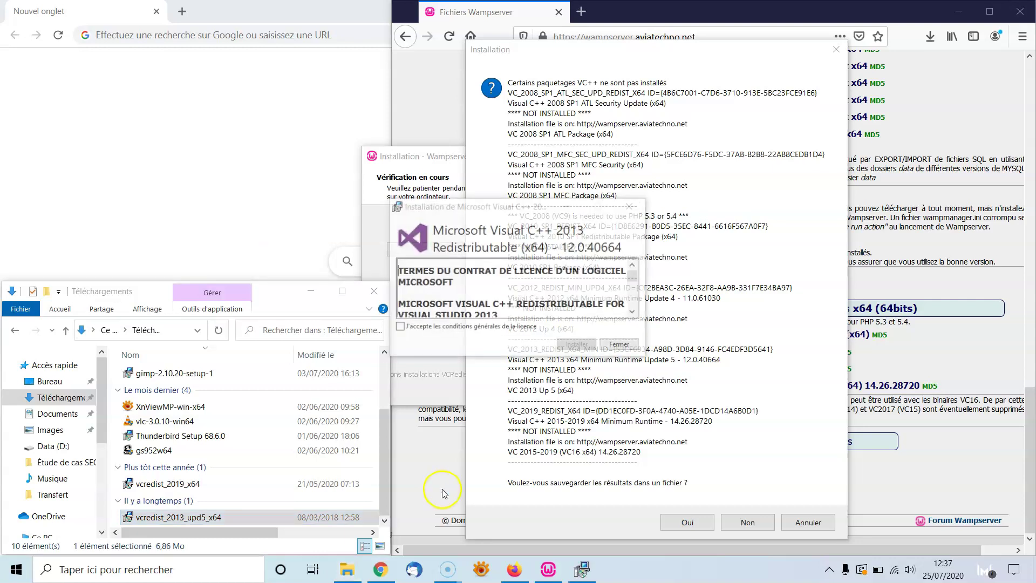
pyautogui.click(399, 327)
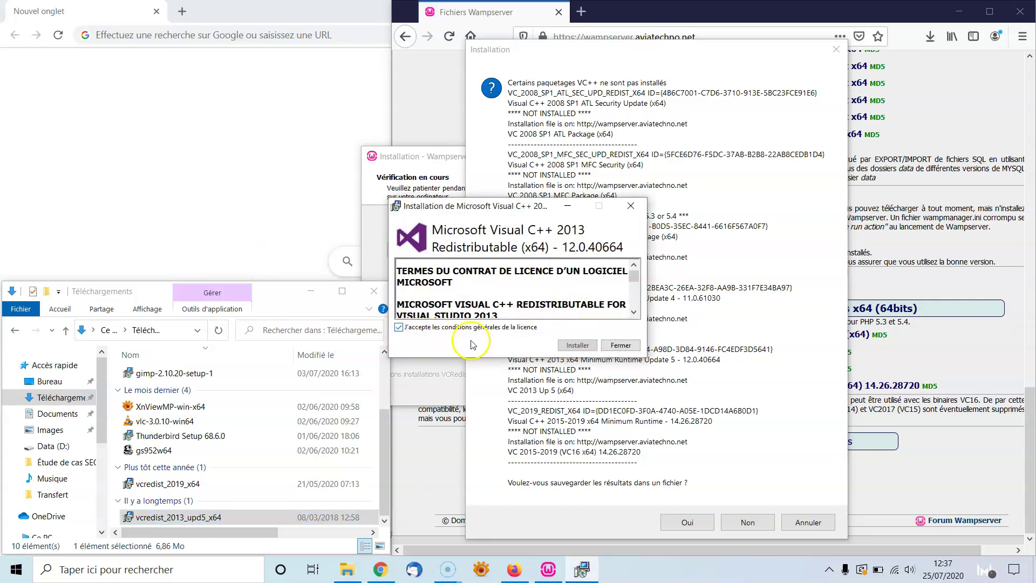
pyautogui.click(593, 349)
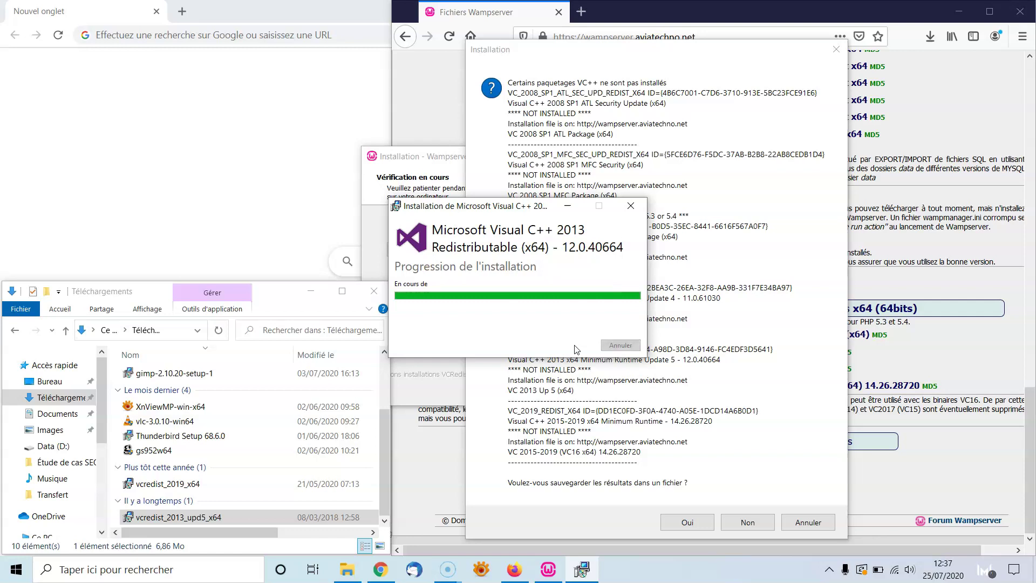
pyautogui.click(626, 350)
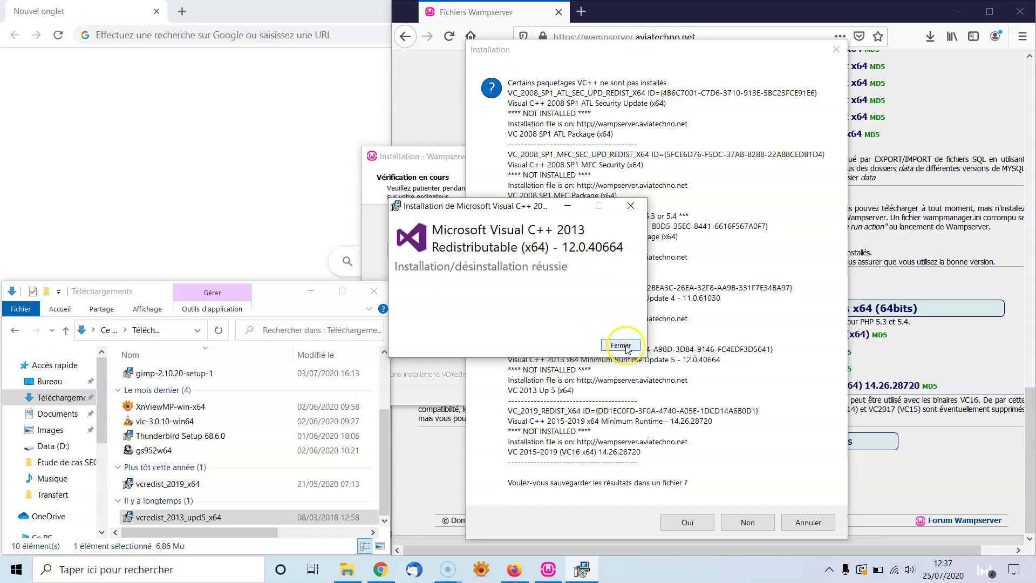
# - Delete the vcredist_2013_upd5_x64 installer from the Downloads folder, confirming its move to the Recycle Bin
pyautogui.click(269, 519)
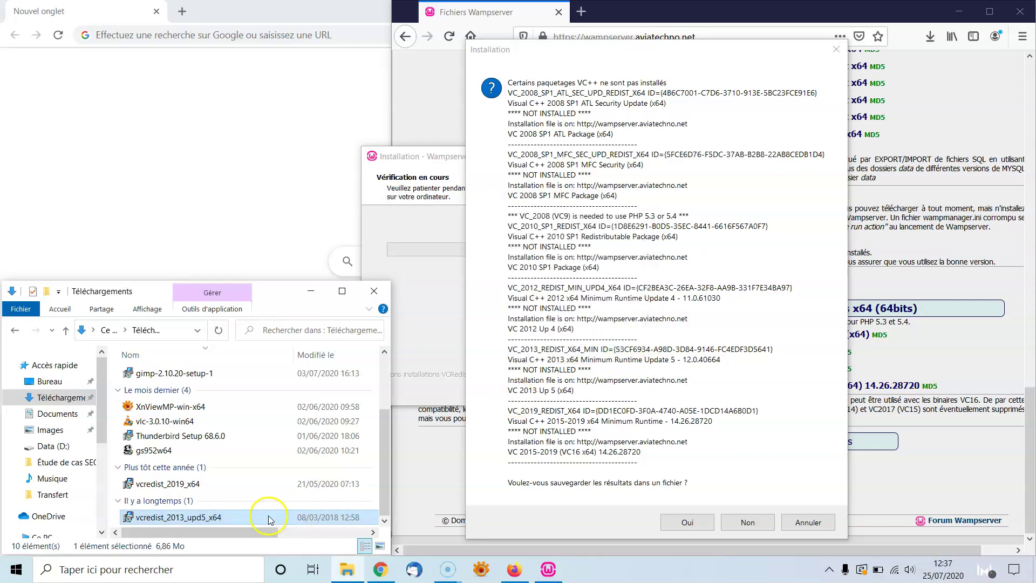
pyautogui.rightClick(269, 517)
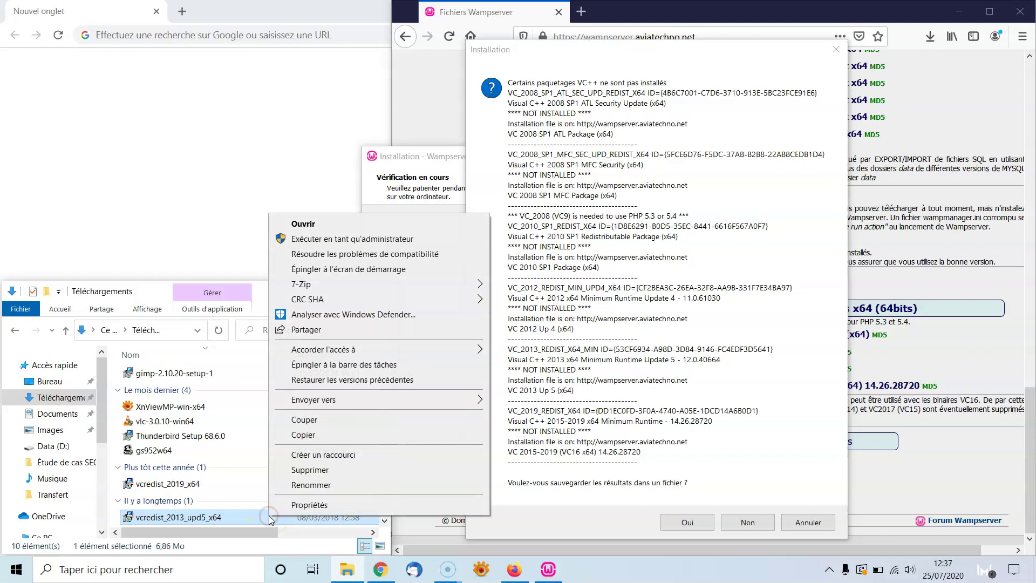
pyautogui.click(316, 471)
pyautogui.click(565, 340)
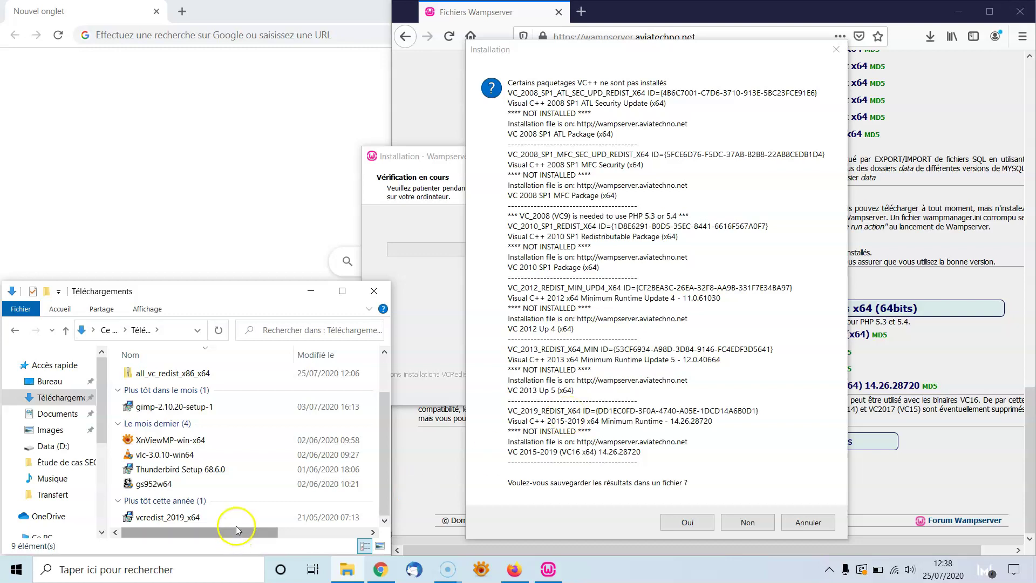
# - Install vcredist_2019_x64 as administrator, accepting the license terms and closing the setup without restarting the computer
pyautogui.rightClick(209, 518)
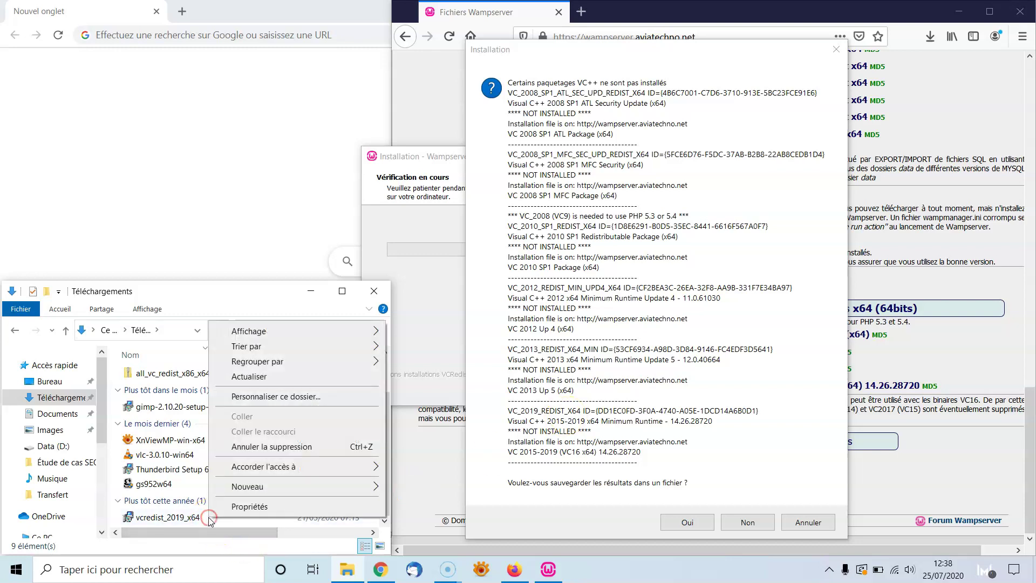
pyautogui.click(157, 518)
pyautogui.rightClick(157, 518)
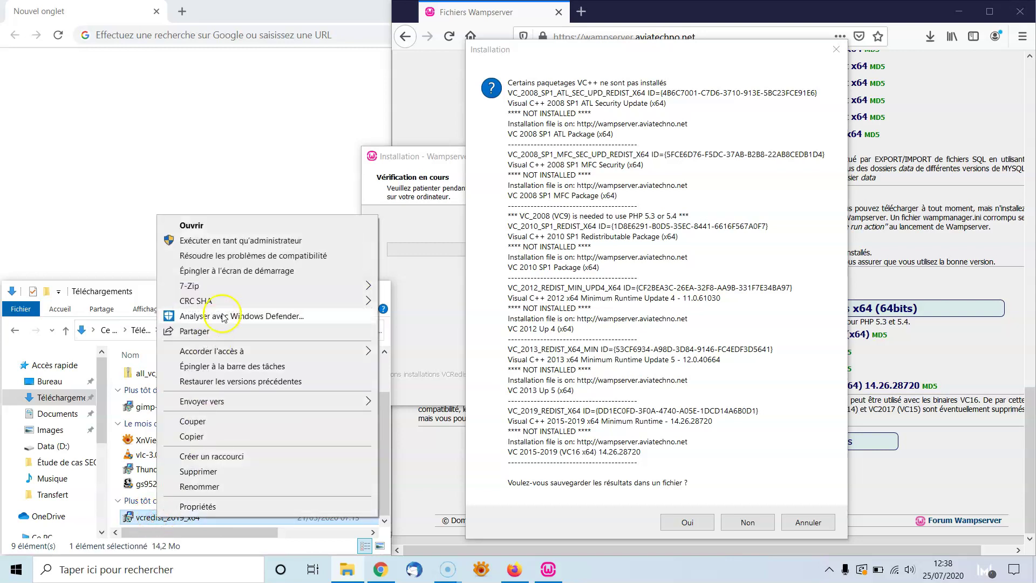
pyautogui.click(284, 241)
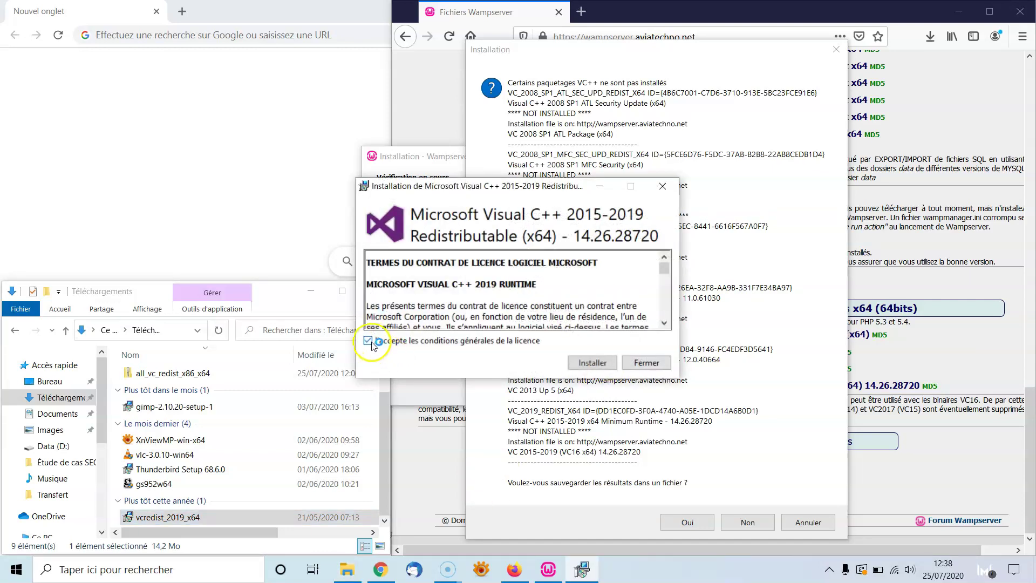
pyautogui.click(594, 363)
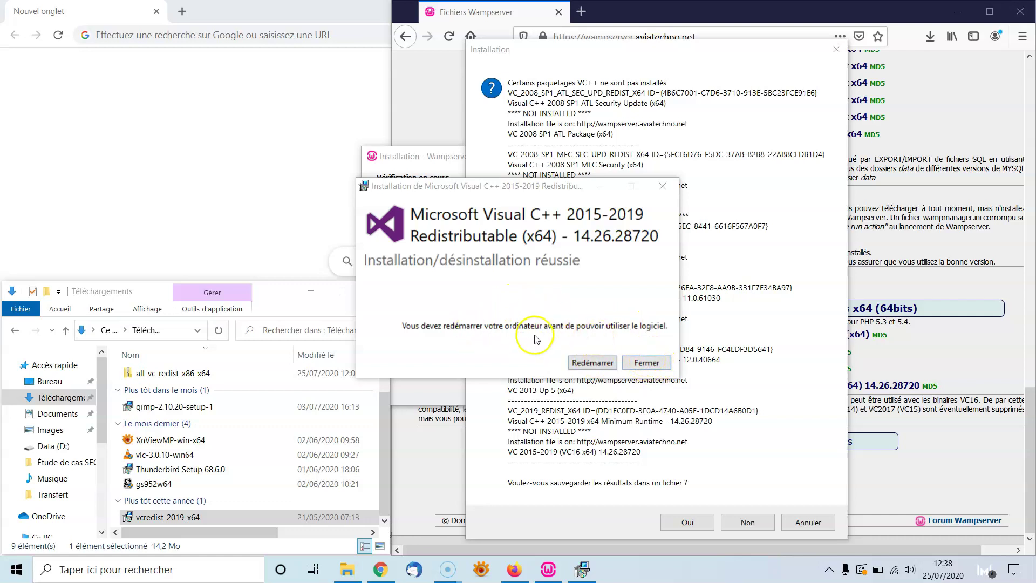
pyautogui.click(651, 363)
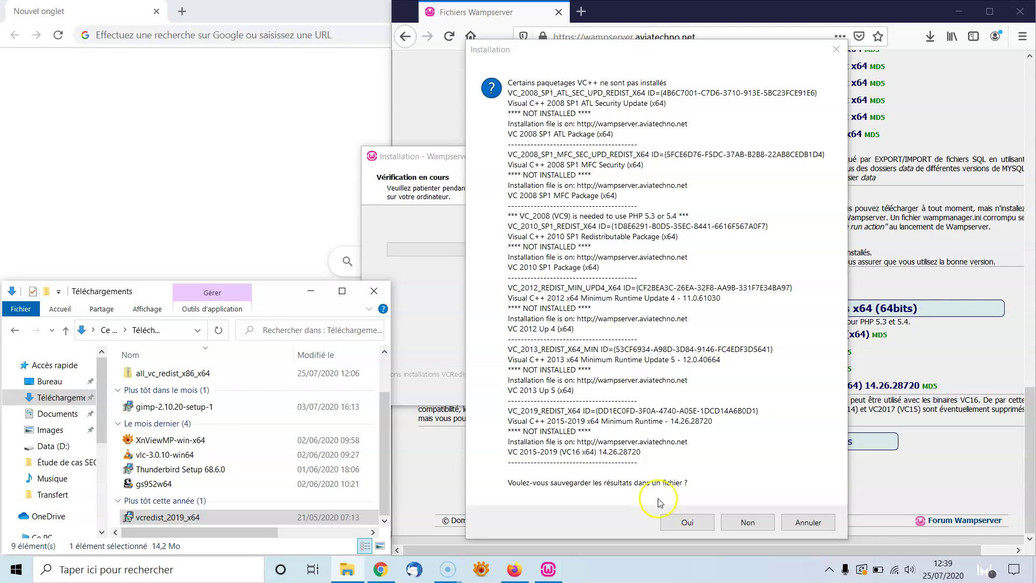
# - Delete the vcredist_2019_x64 installer from the Downloads folder, confirming its move to the Recycle Bin
pyautogui.click(212, 518)
pyautogui.rightClick(213, 518)
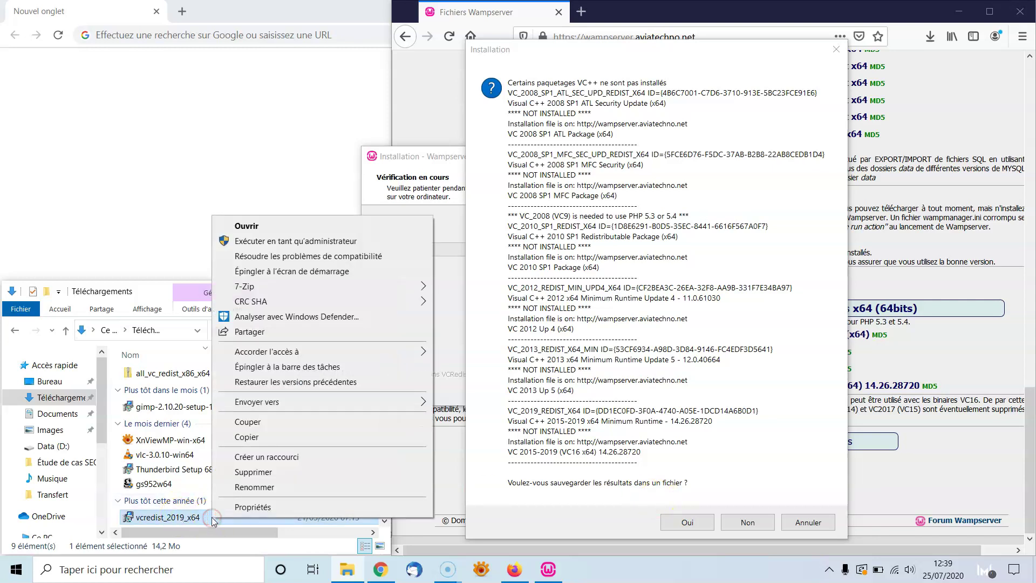
pyautogui.click(266, 473)
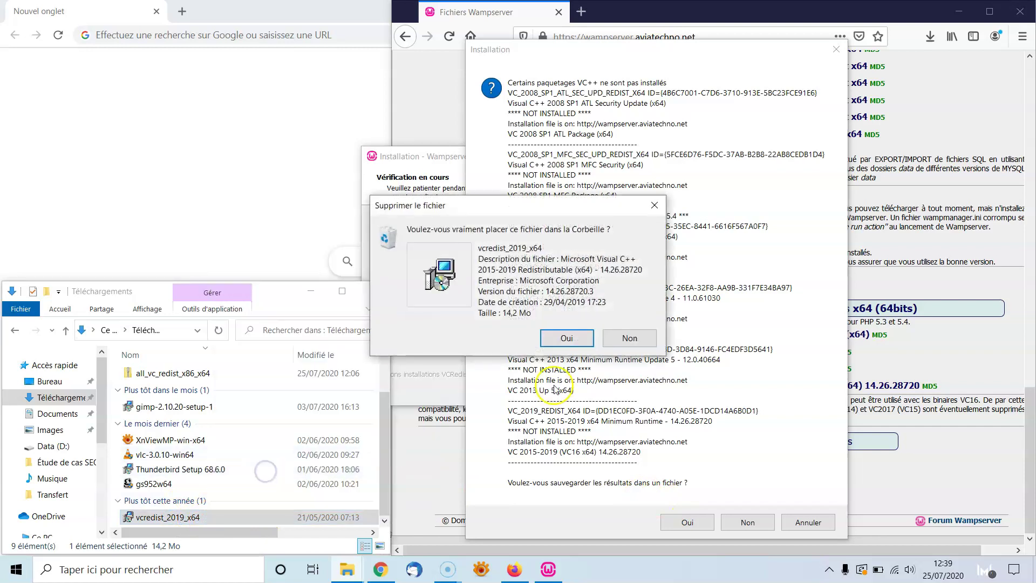
pyautogui.click(572, 339)
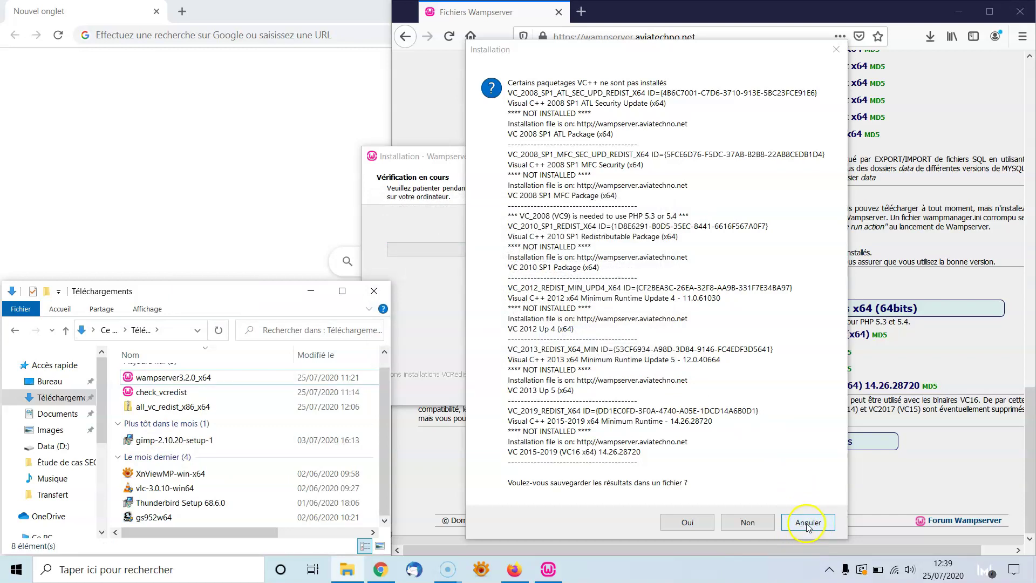
# - Dismiss the missing-package report without saving it, and rerun check_vcredist as administrator in French to verify the VC++ packages
pyautogui.click(751, 524)
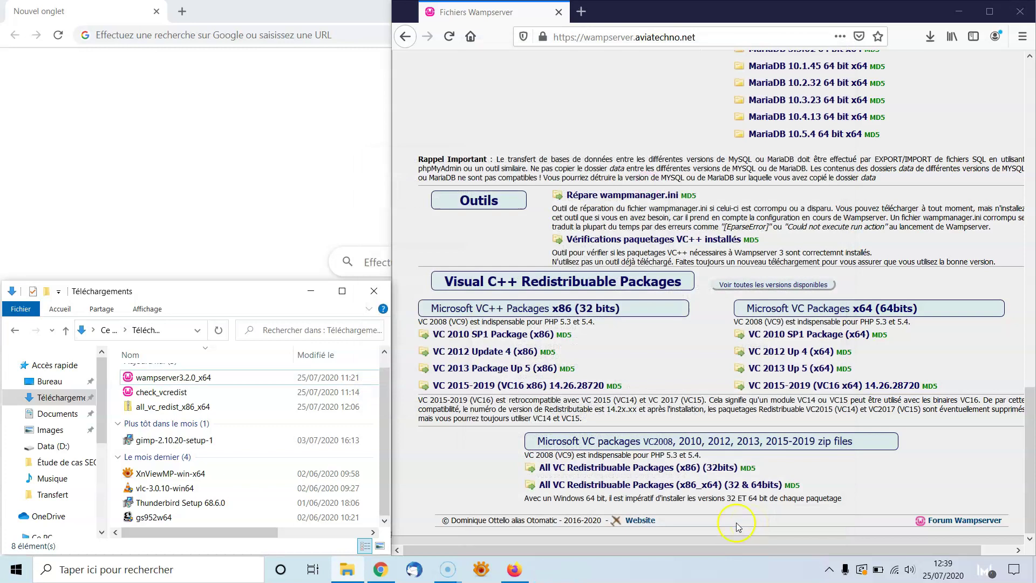
pyautogui.click(288, 454)
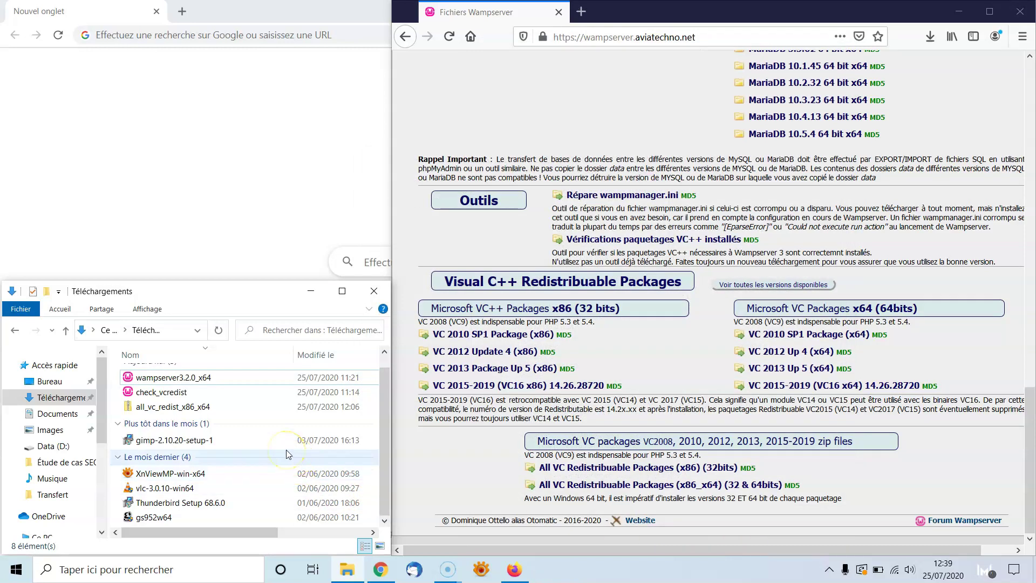
pyautogui.click(197, 393)
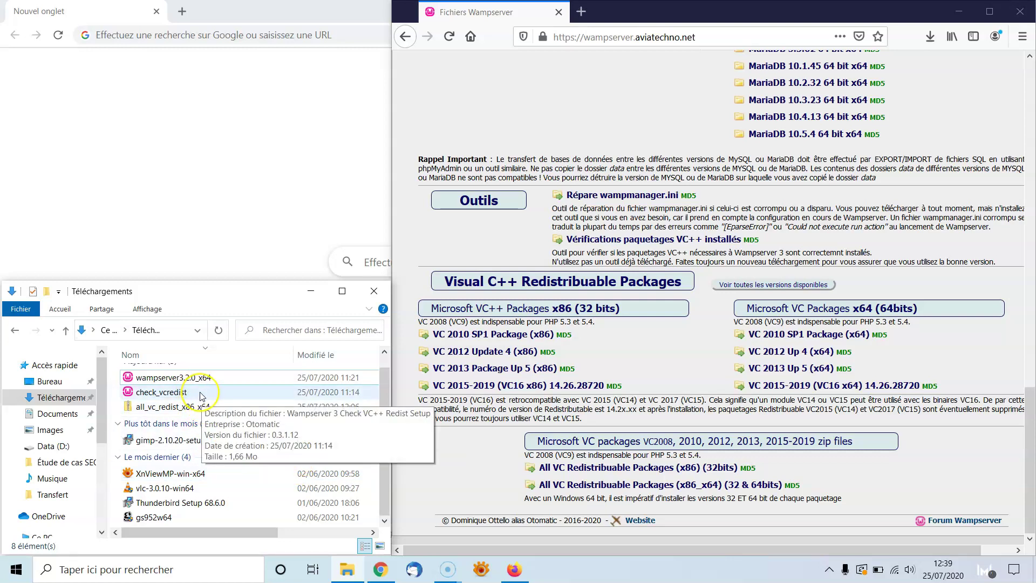
pyautogui.rightClick(217, 398)
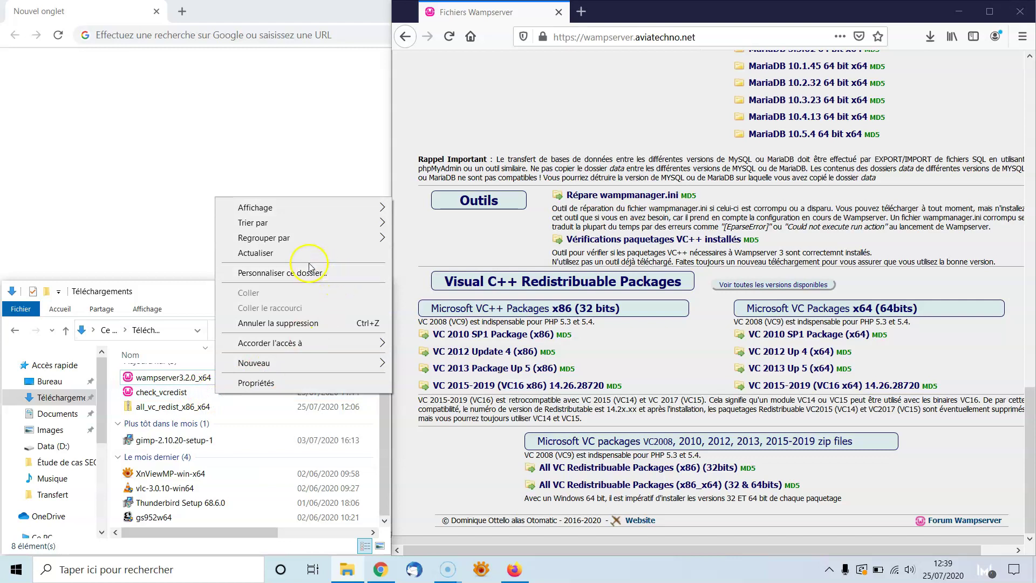
pyautogui.click(189, 381)
pyautogui.click(187, 394)
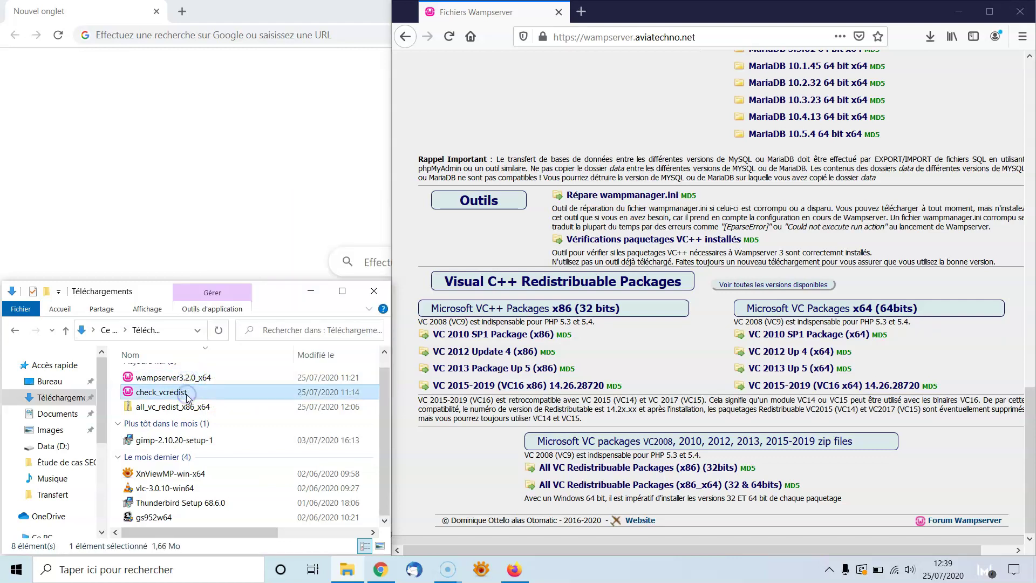
pyautogui.rightClick(187, 397)
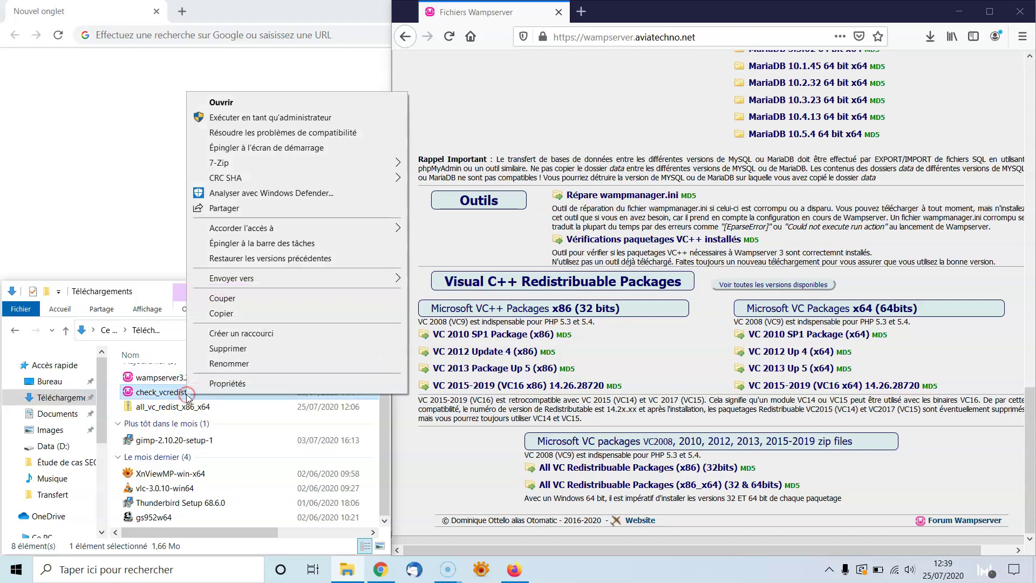
pyautogui.click(289, 118)
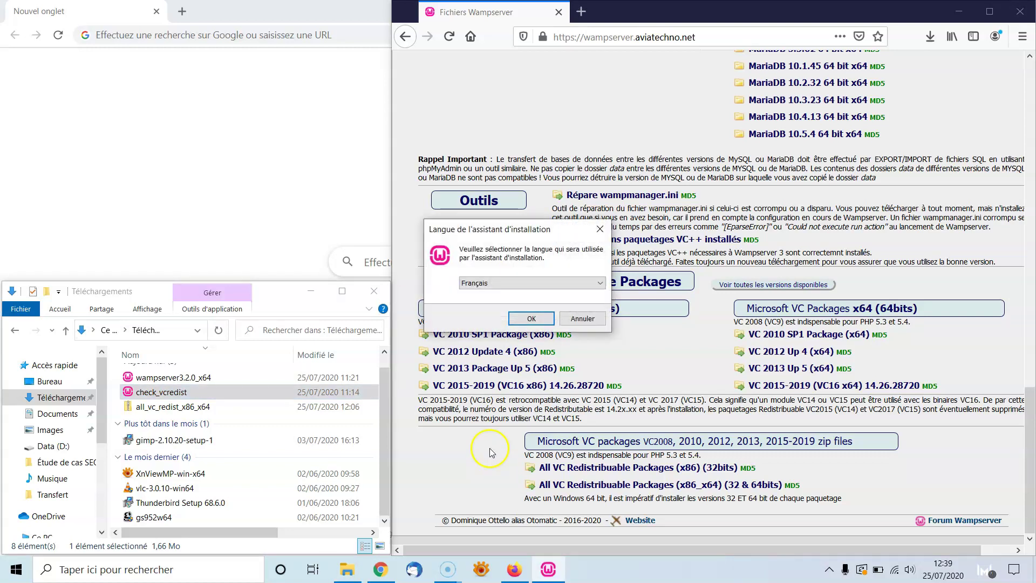
pyautogui.click(526, 319)
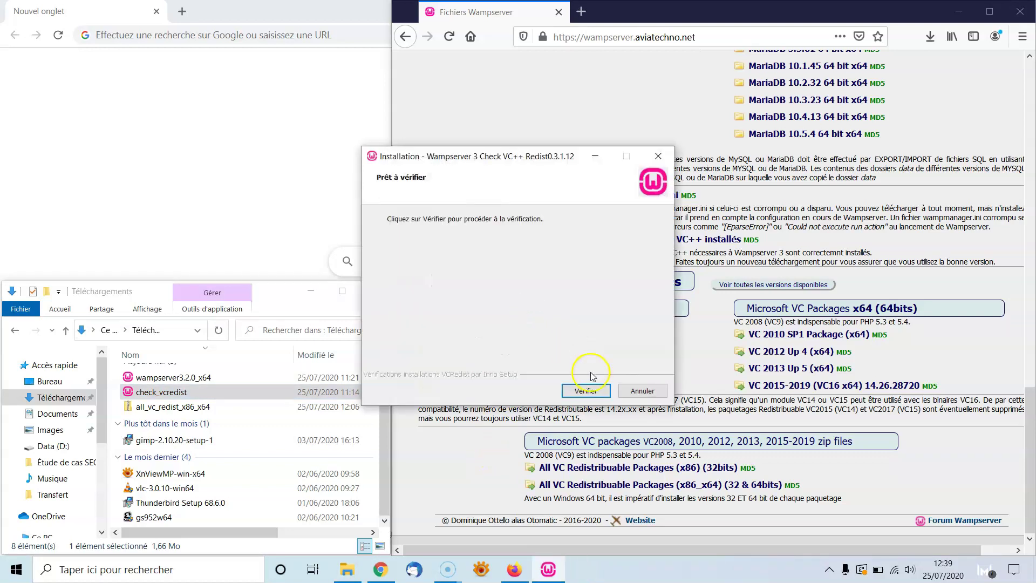
pyautogui.click(601, 393)
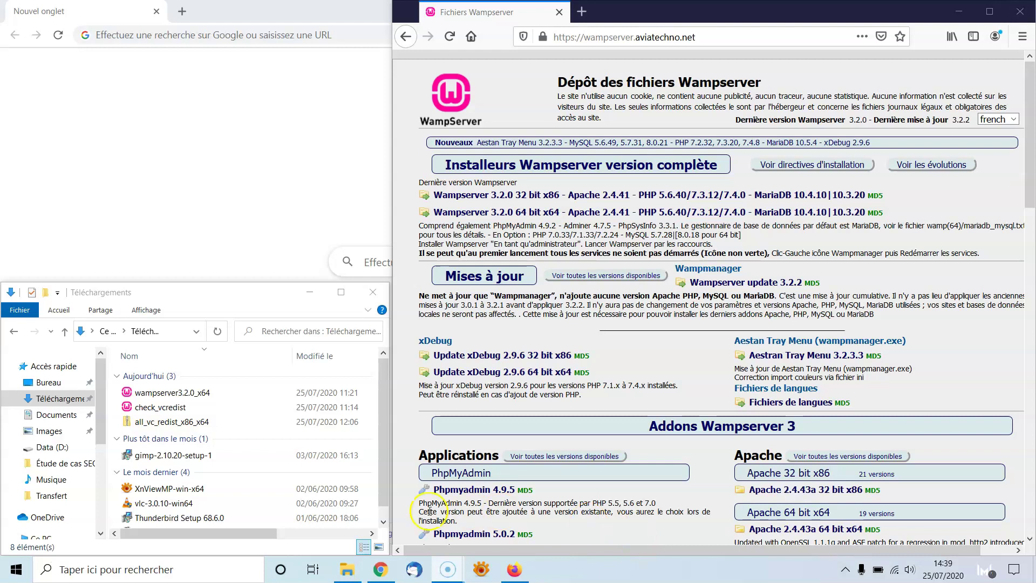
# - Review the Wampserver installation guidelines on the download page and hide them again
pyautogui.click(179, 397)
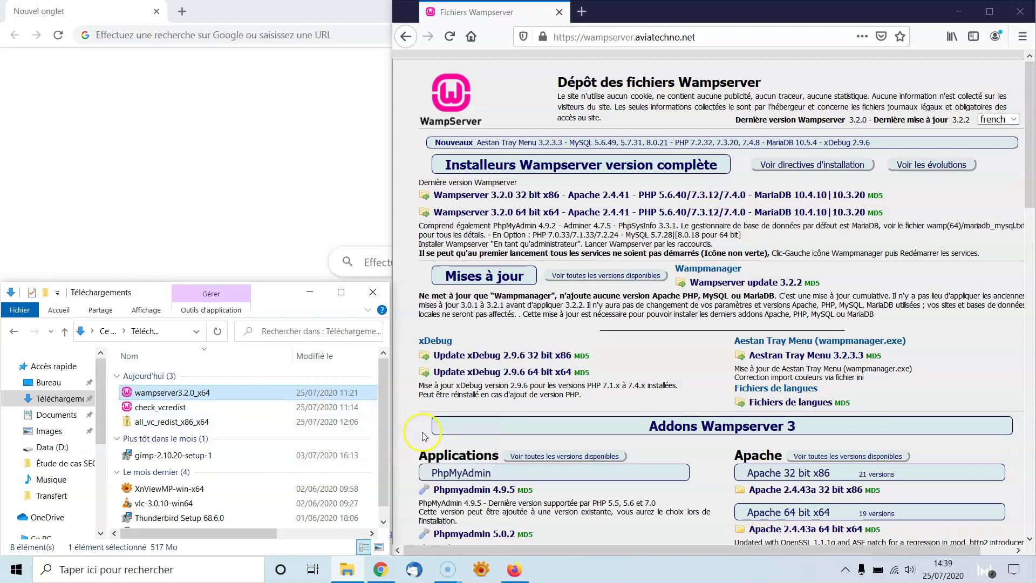
pyautogui.click(812, 168)
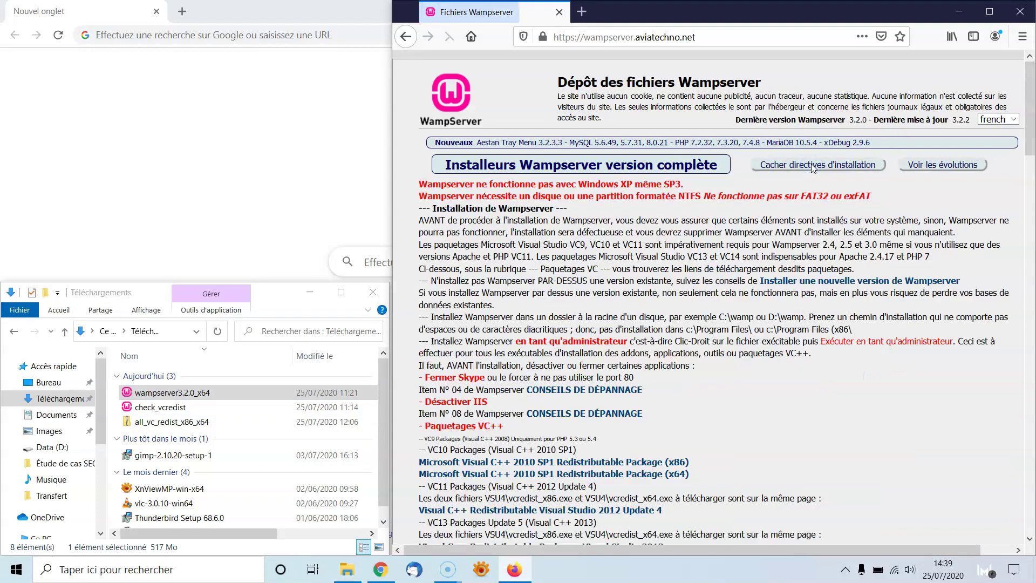
pyautogui.click(812, 166)
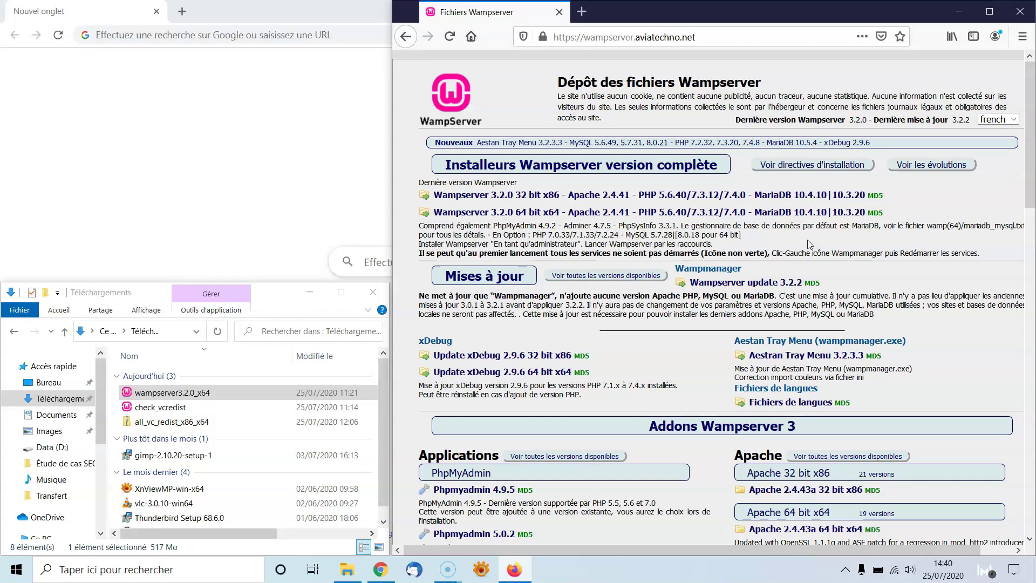
pyautogui.click(803, 171)
pyautogui.click(845, 574)
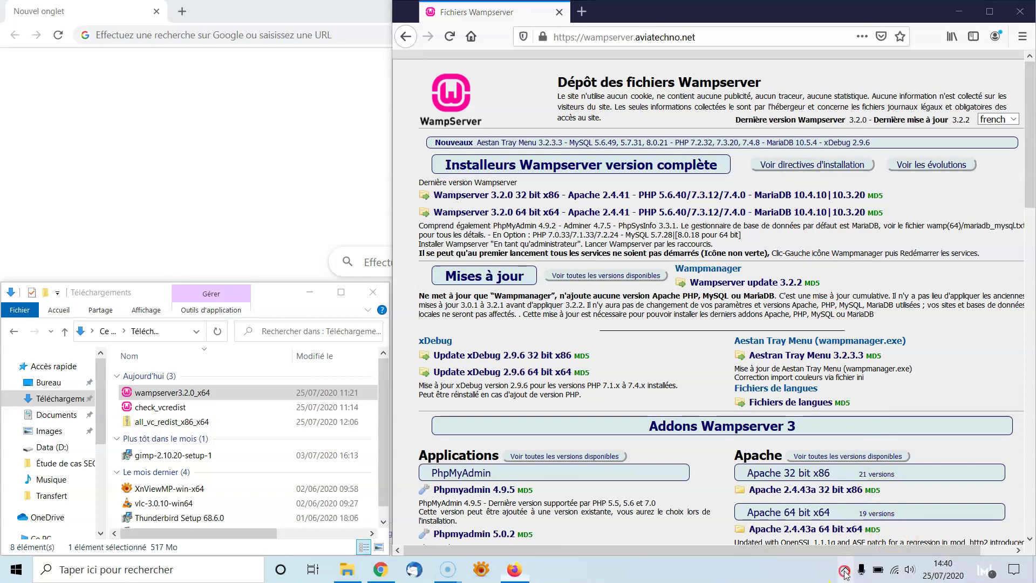
pyautogui.click(859, 573)
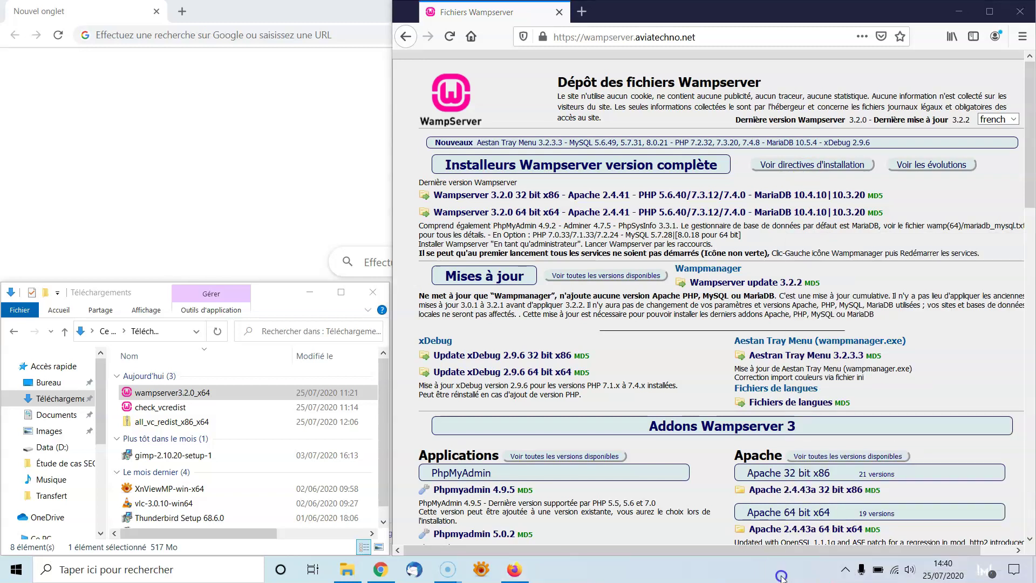
# - Check the hidden background apps in the notification area and examine the Windows Security overview, closing it again
pyautogui.click(846, 571)
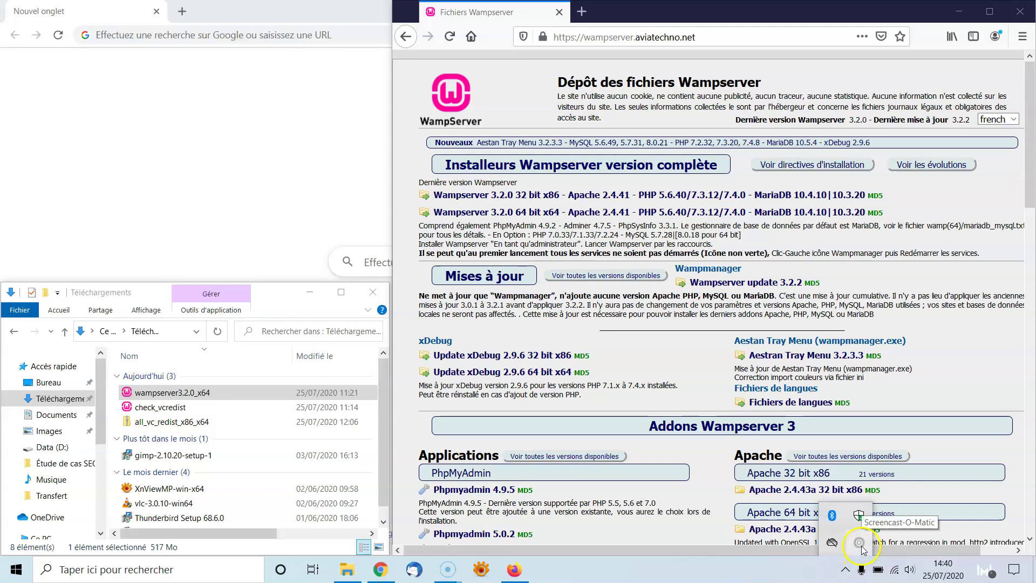
pyautogui.rightClick(833, 519)
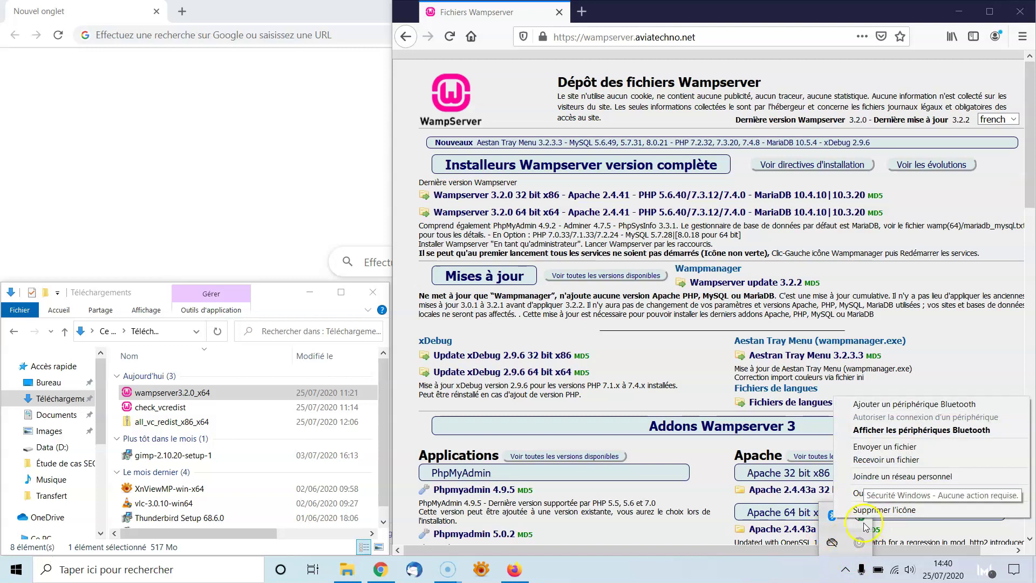
pyautogui.click(859, 518)
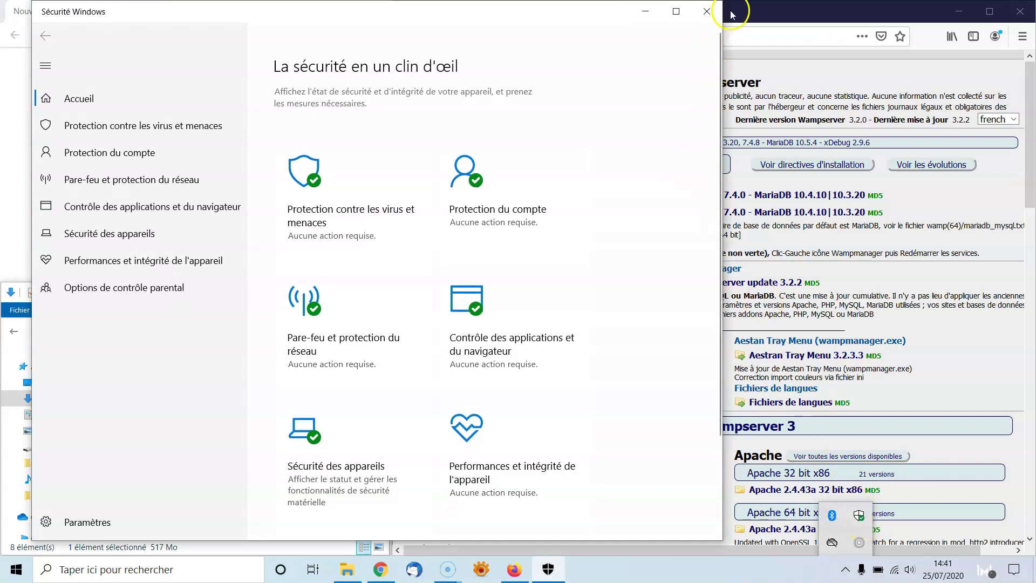
pyautogui.click(707, 11)
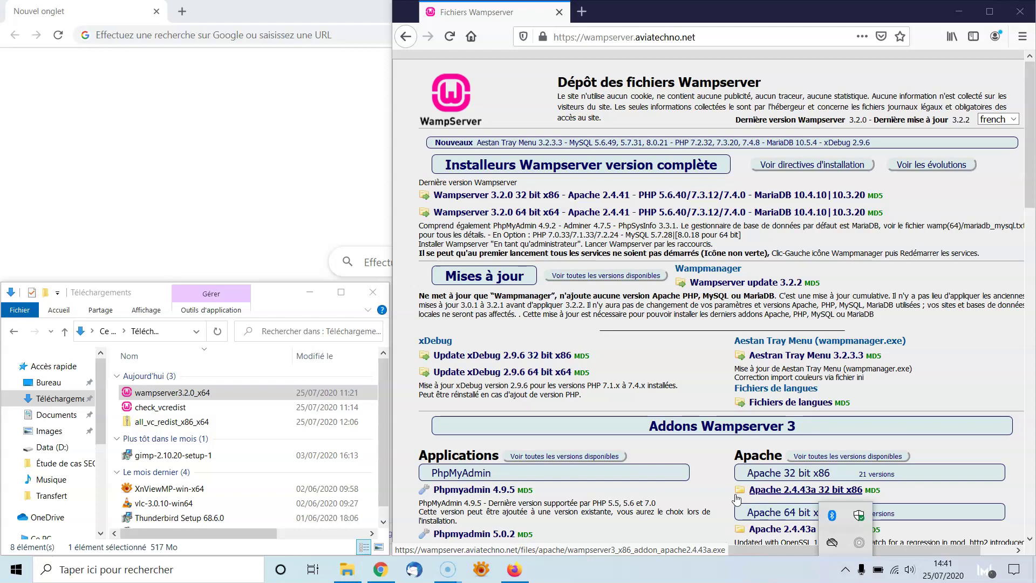
pyautogui.click(677, 497)
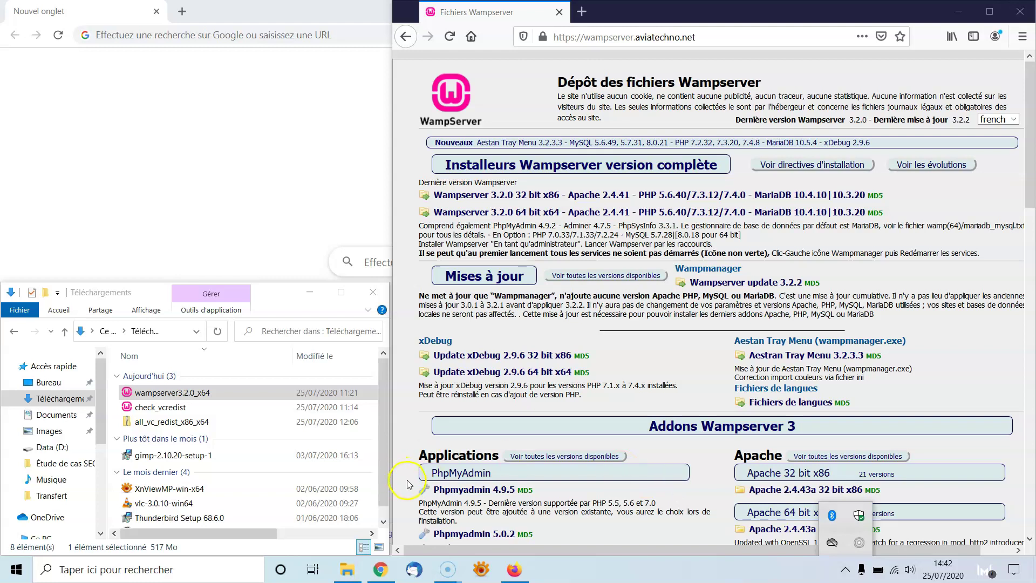
# - Run the wampserver3.2.0_x64 installer from Downloads as administrator, with French as the setup language
pyautogui.click(305, 436)
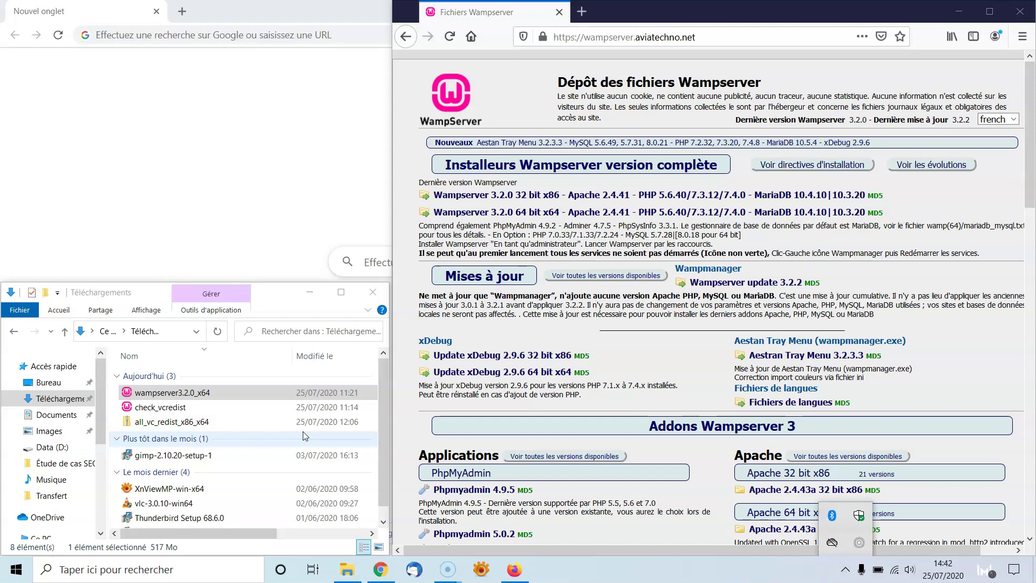
pyautogui.click(184, 415)
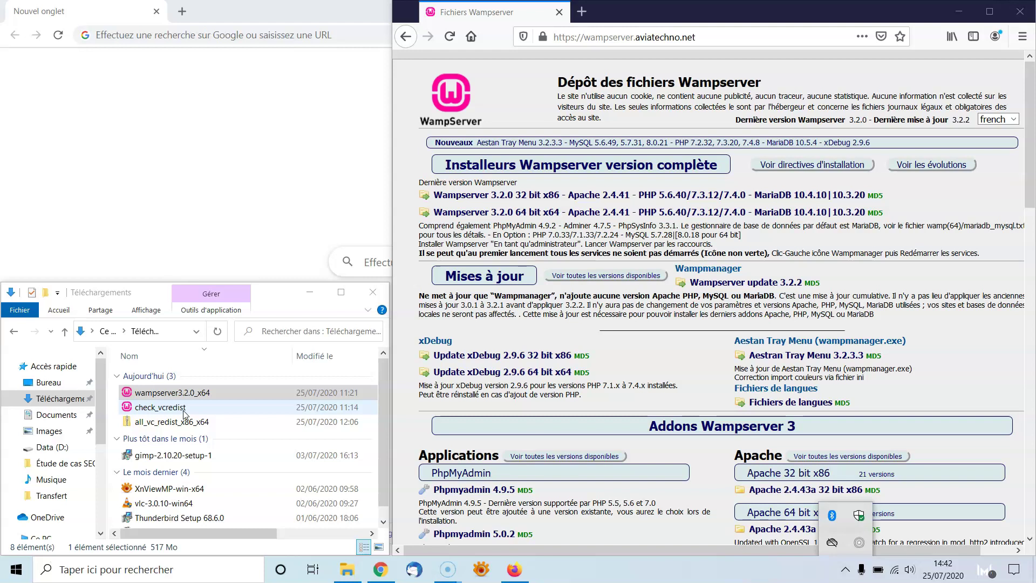
pyautogui.click(209, 399)
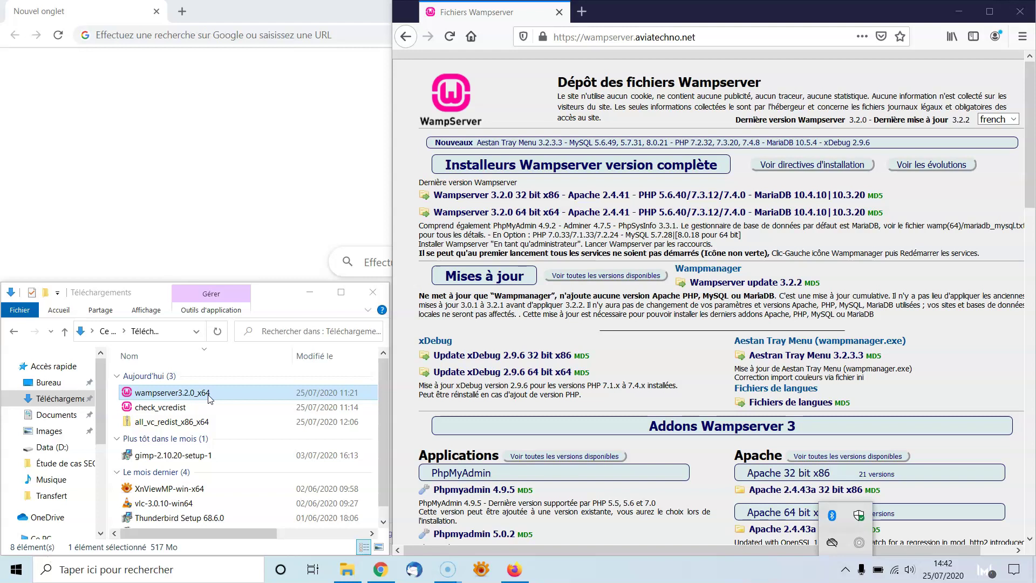
pyautogui.doubleClick(208, 397)
pyautogui.click(181, 397)
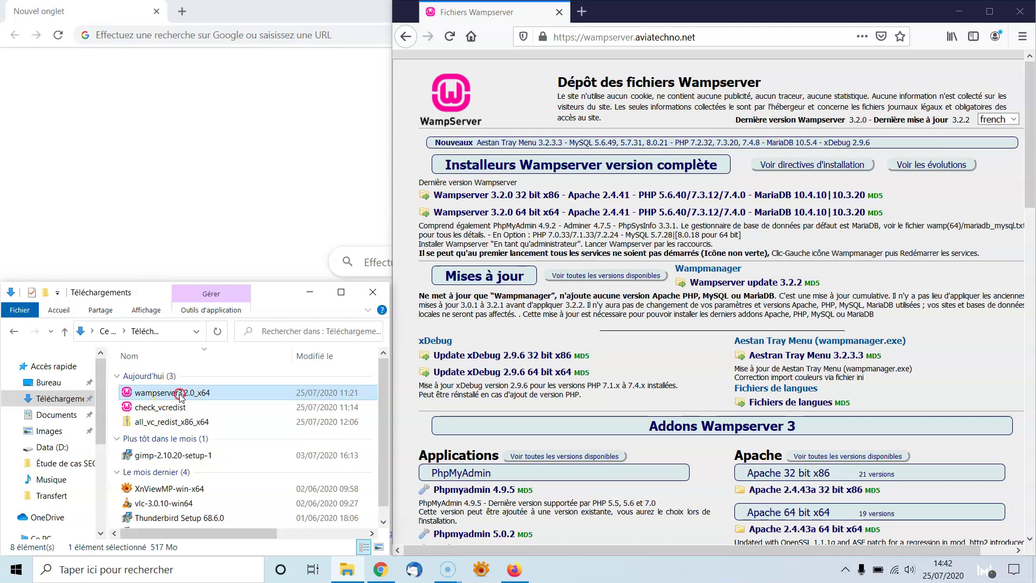
pyautogui.rightClick(180, 397)
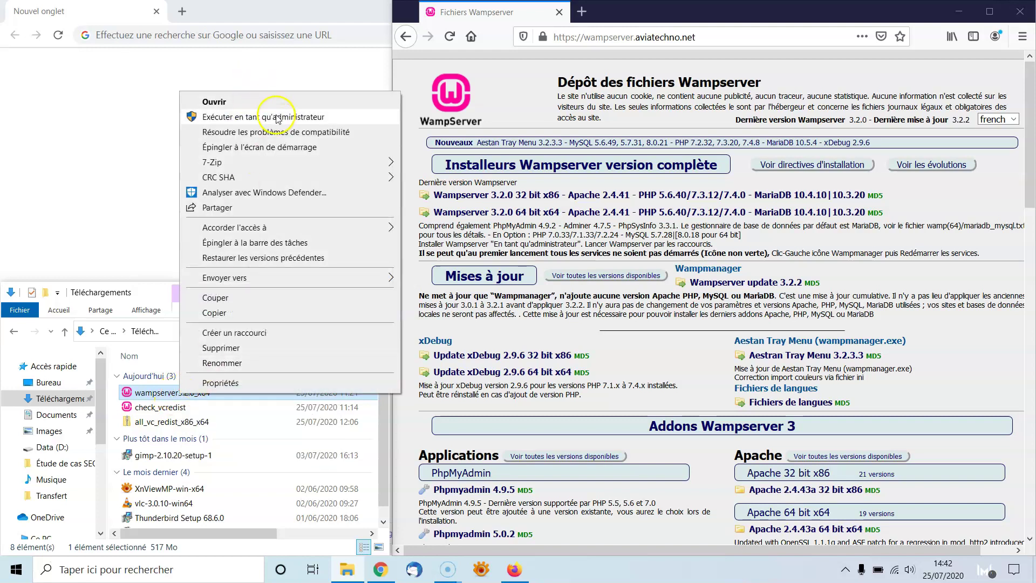
pyautogui.click(277, 117)
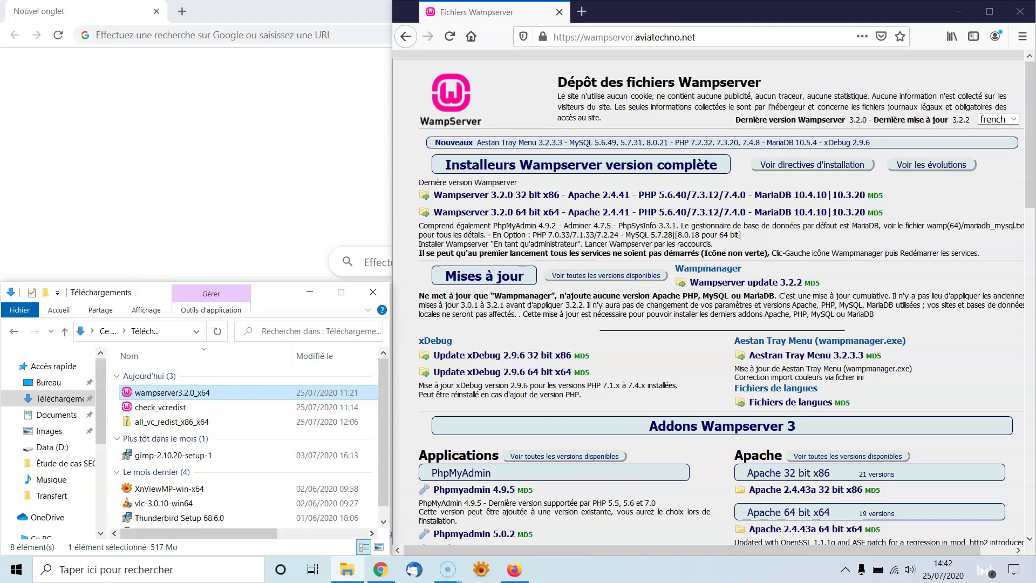
pyautogui.click(474, 455)
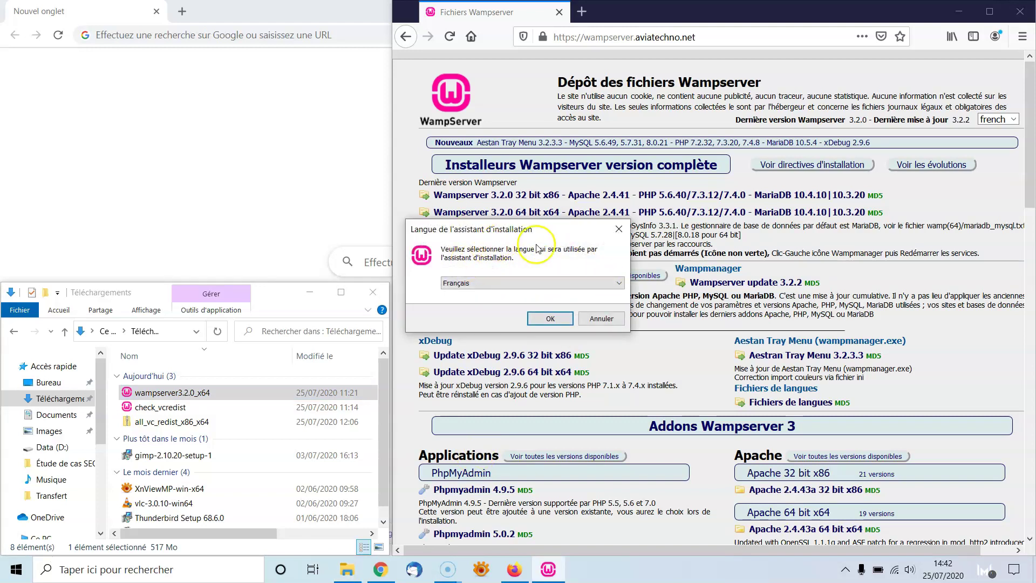
pyautogui.click(550, 319)
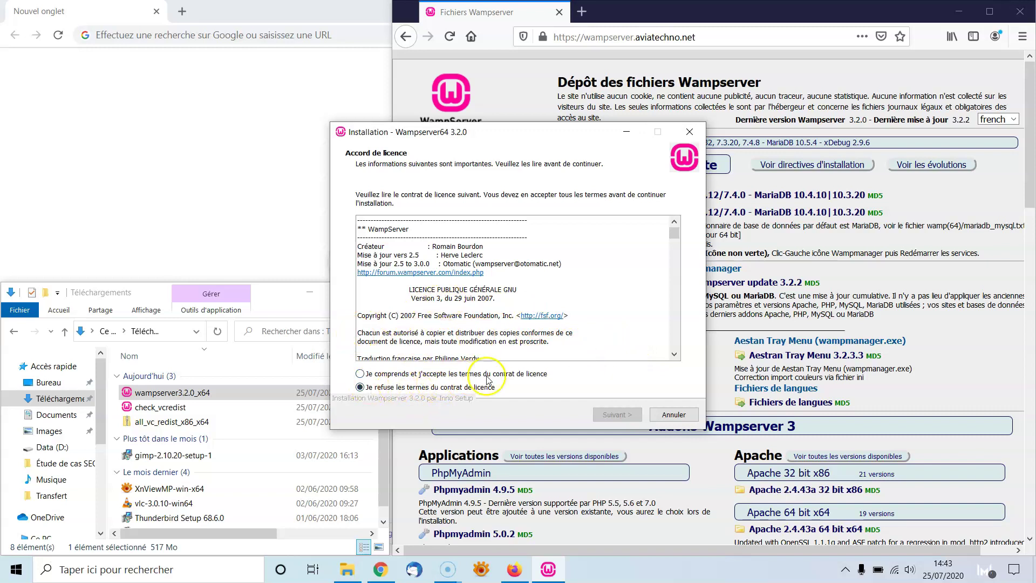
# - Accept the Wampserver64 license agreement and read through the installation information page, including the VC++ package requirements
pyautogui.click(360, 374)
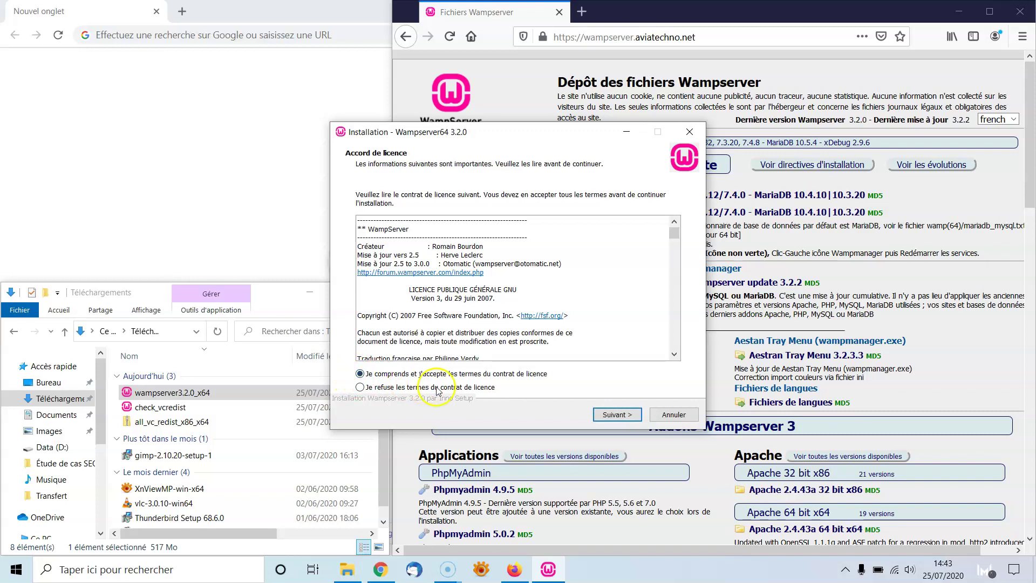
pyautogui.click(617, 417)
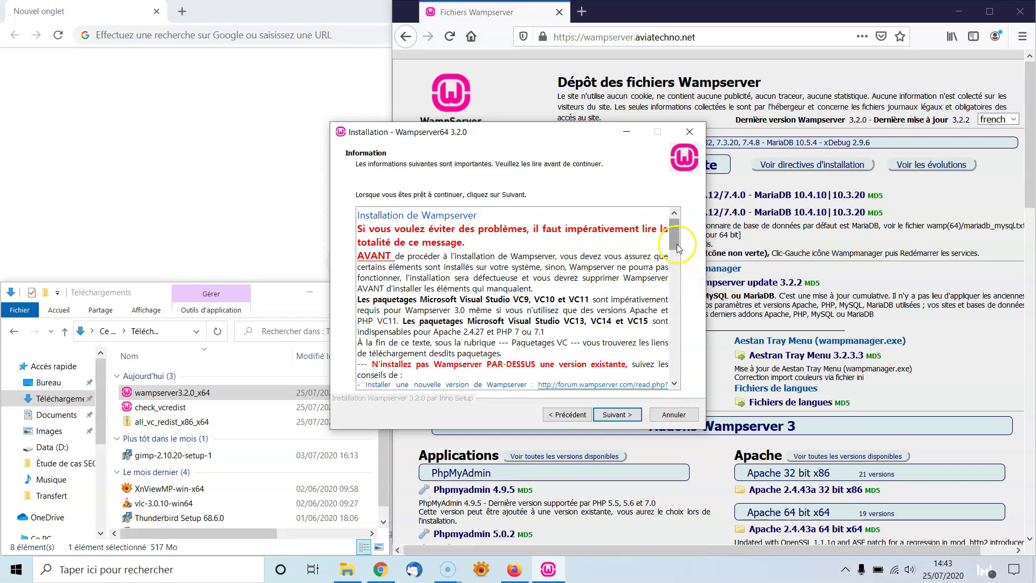
pyautogui.moveTo(678, 248); pyautogui.dragTo(680, 282)
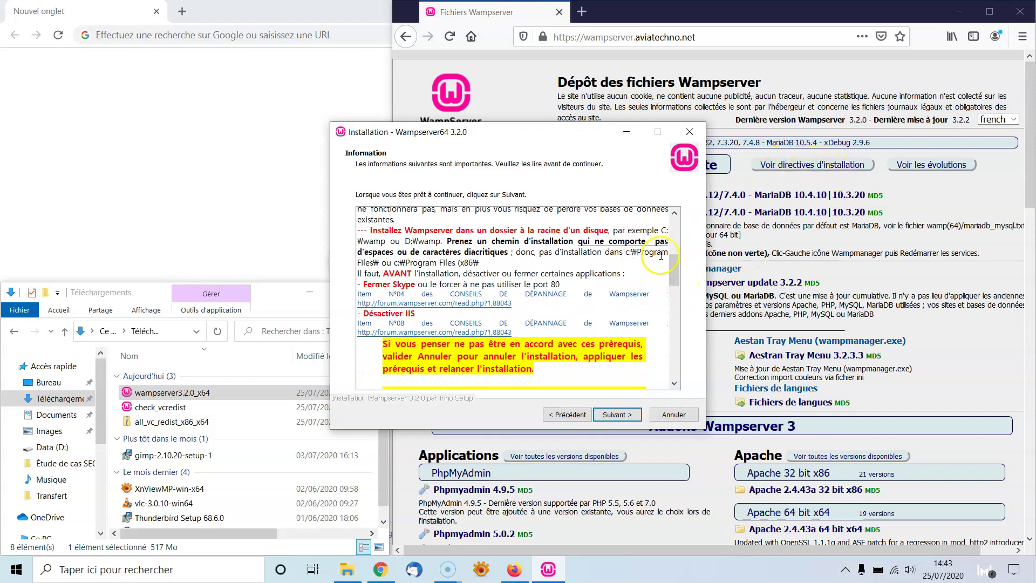
pyautogui.scroll(-3, 675, 276)
pyautogui.moveTo(675, 274); pyautogui.dragTo(670, 327)
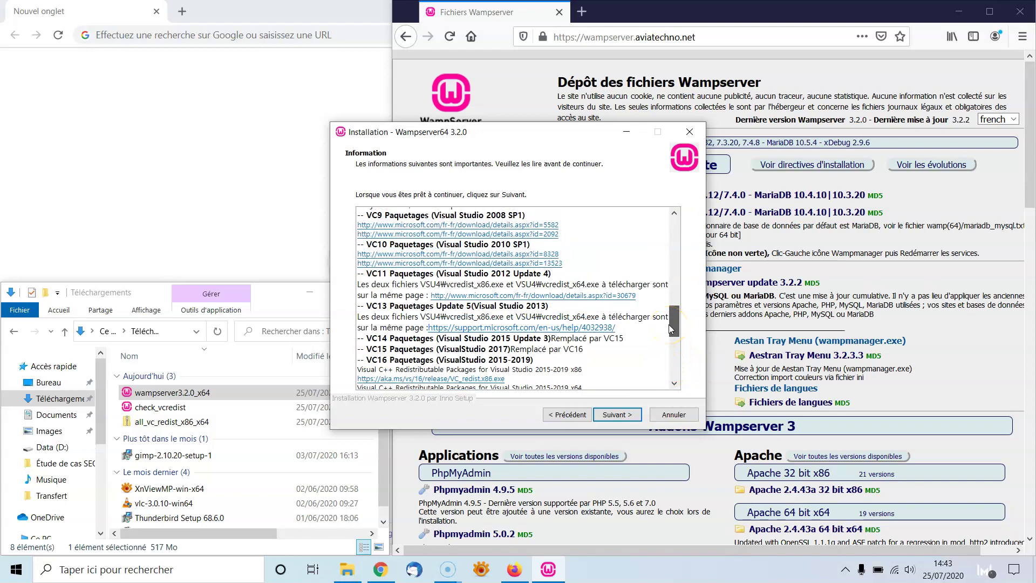
pyautogui.click(655, 342)
pyautogui.click(675, 370)
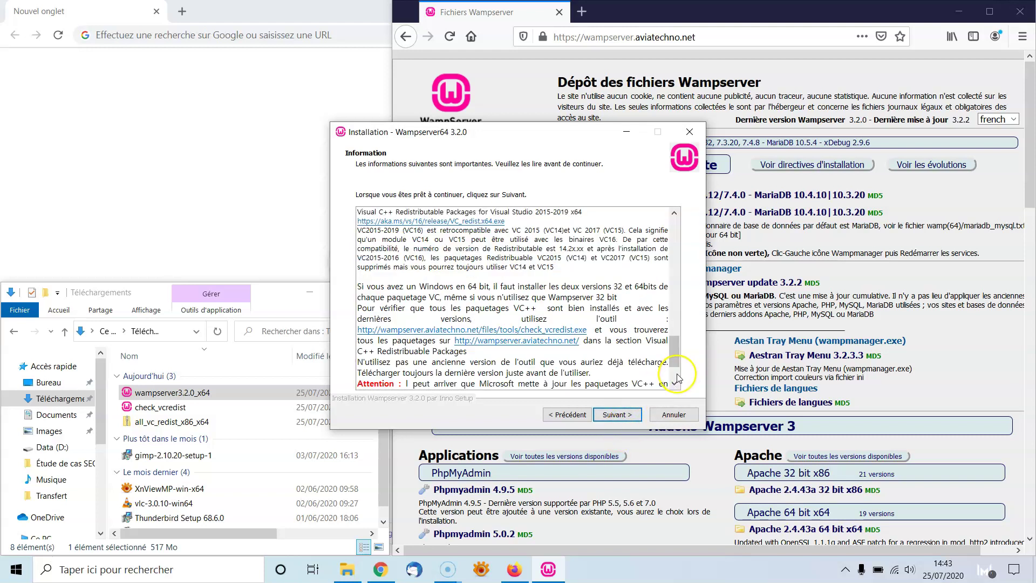
pyautogui.click(626, 422)
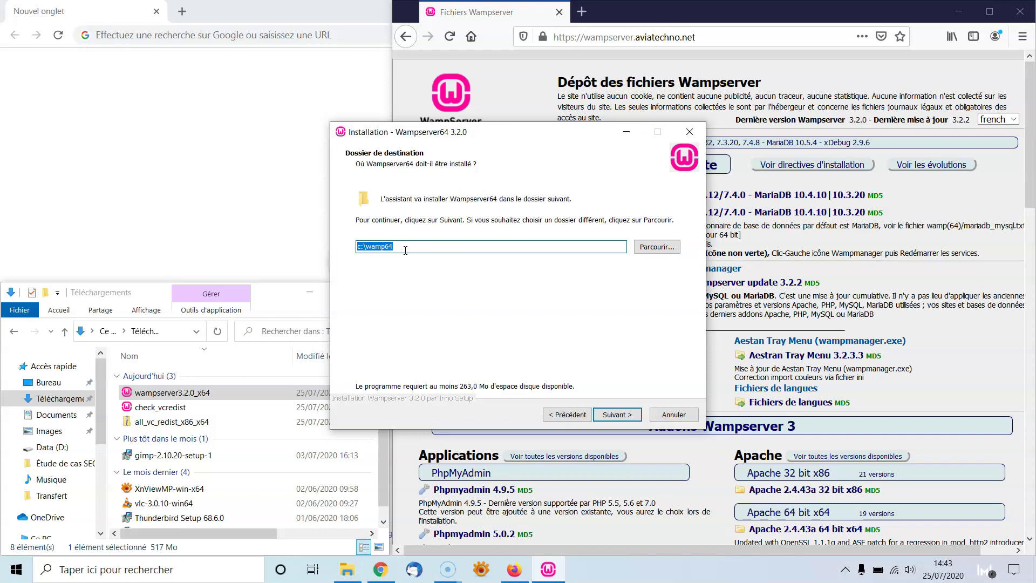
# - Set the Wampserver64 destination folder to d:\wamp64 and continue to the component selection
pyautogui.click(361, 248)
pyautogui.moveTo(360, 248); pyautogui.dragTo(357, 248)
pyautogui.write('d')
pyautogui.click(627, 421)
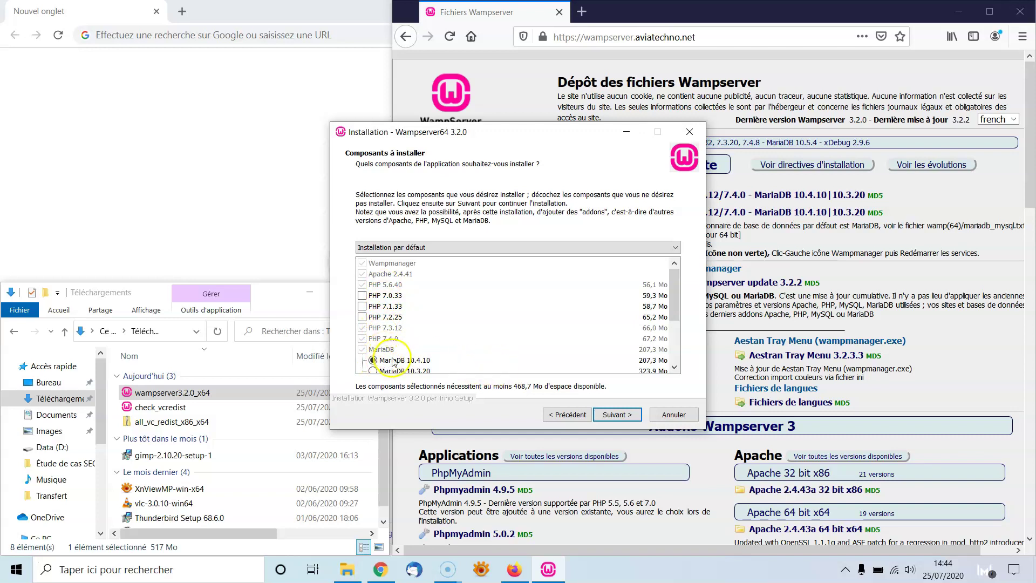
# - Review the component list and add PHP 7.0.33 to the default selection, keeping MariaDB 10.4.10 and leaving MySQL out
pyautogui.click(675, 367)
pyautogui.click(675, 368)
pyautogui.click(675, 367)
pyautogui.click(674, 368)
pyautogui.click(675, 367)
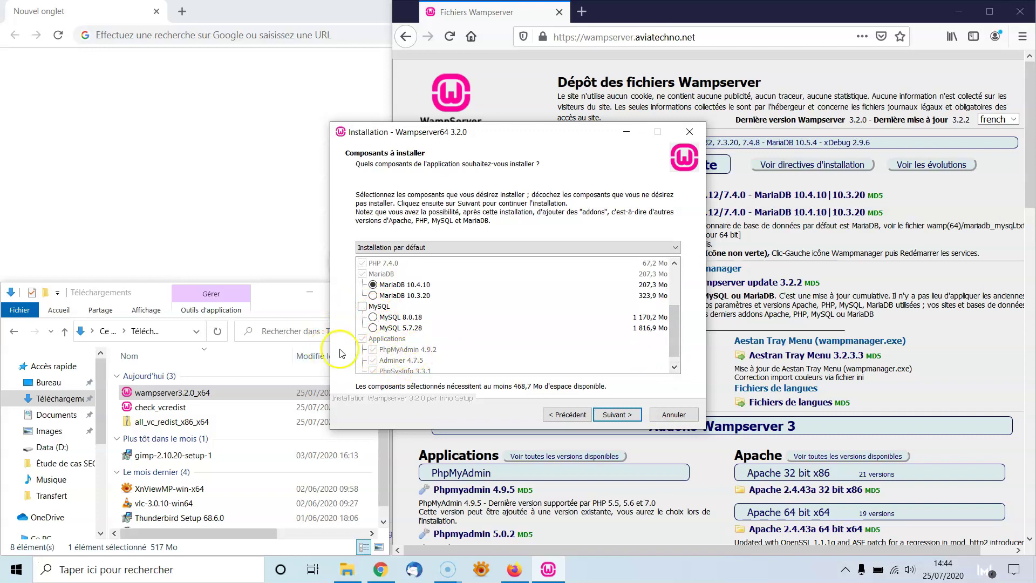
pyautogui.click(674, 367)
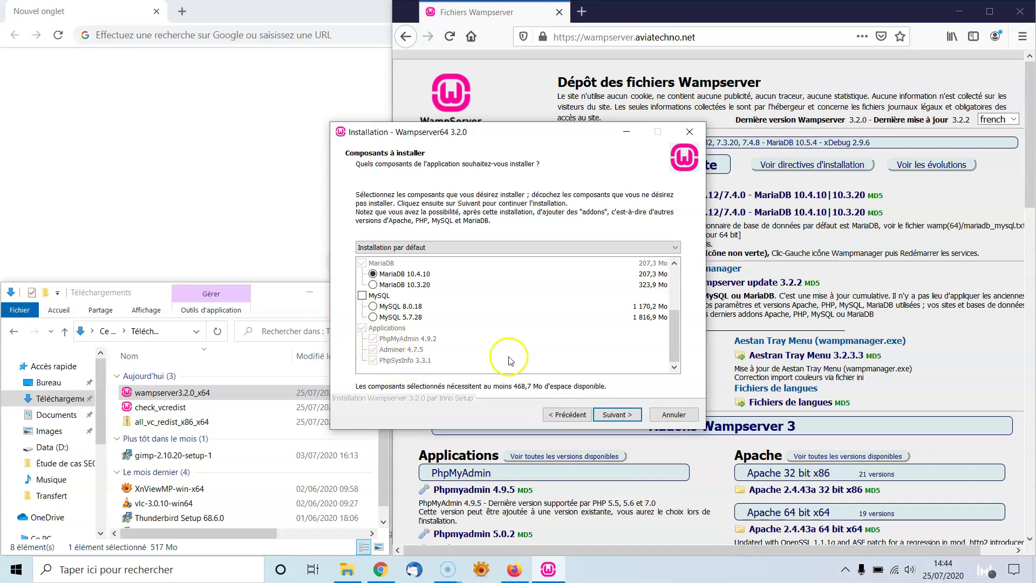
pyautogui.moveTo(675, 353); pyautogui.dragTo(686, 308)
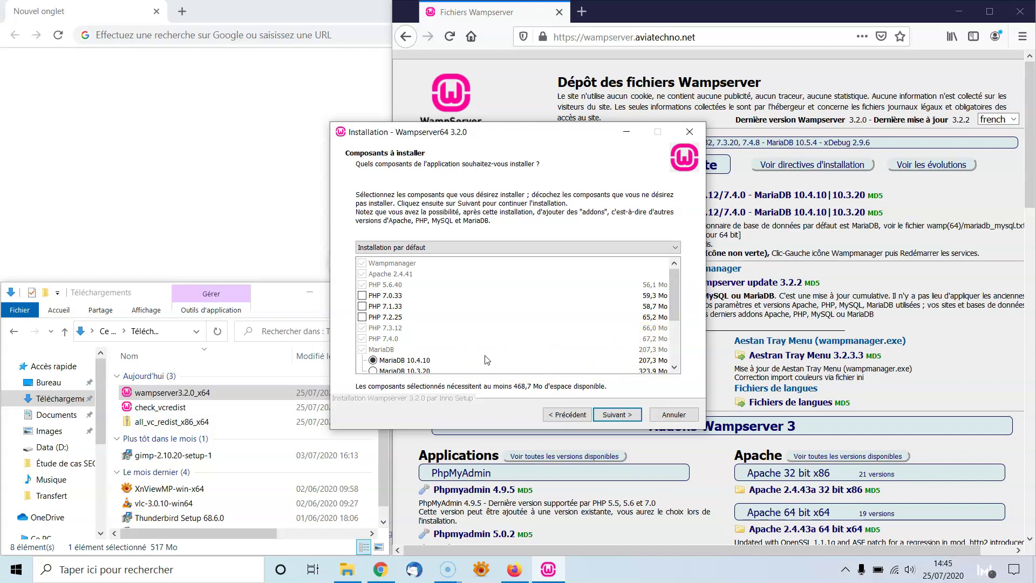
pyautogui.click(362, 296)
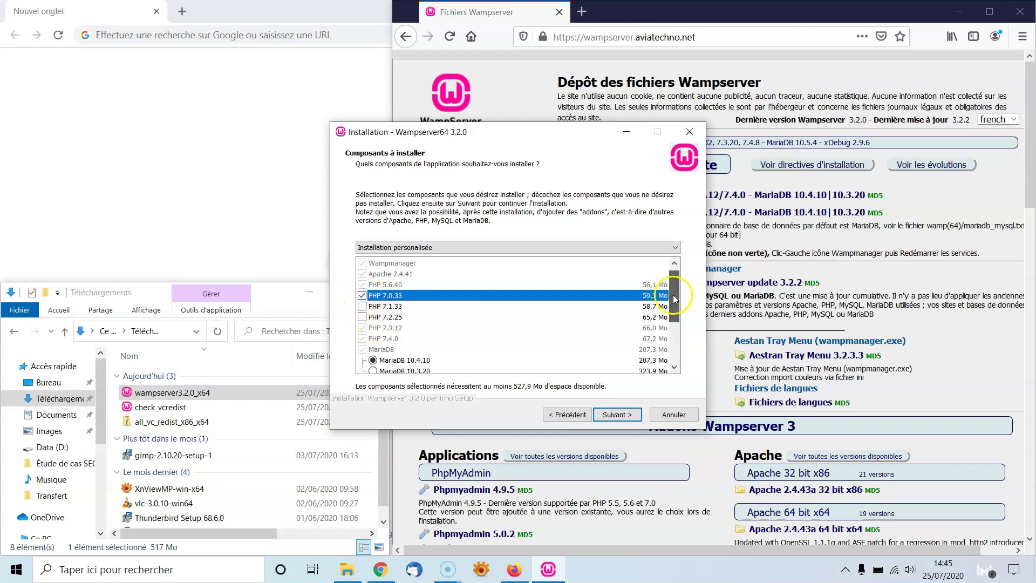
pyautogui.scroll(-2, 674, 298)
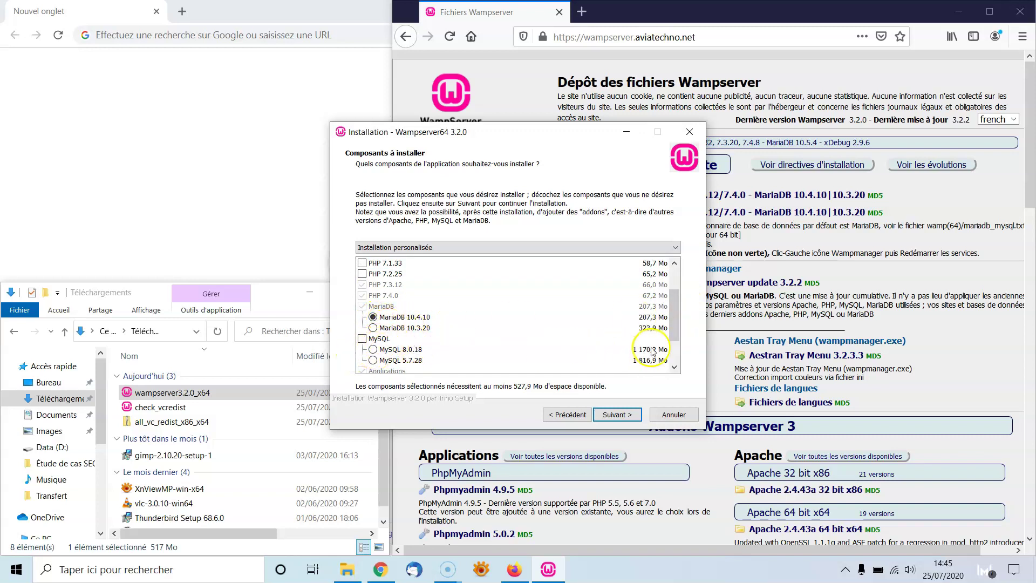
pyautogui.click(675, 368)
pyautogui.click(674, 367)
pyautogui.click(675, 367)
pyautogui.click(675, 367)
pyautogui.click(674, 368)
pyautogui.click(675, 367)
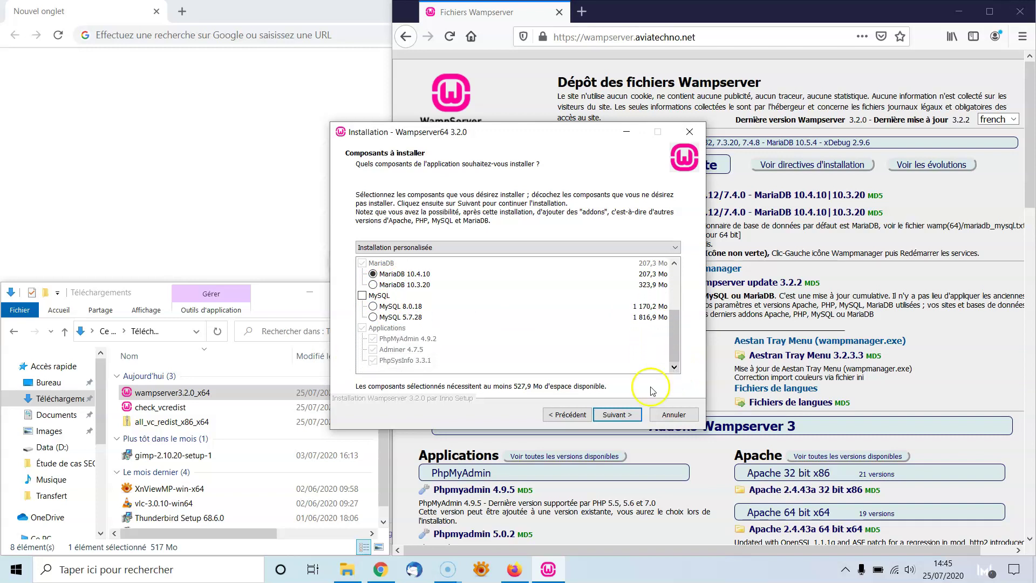
pyautogui.click(618, 415)
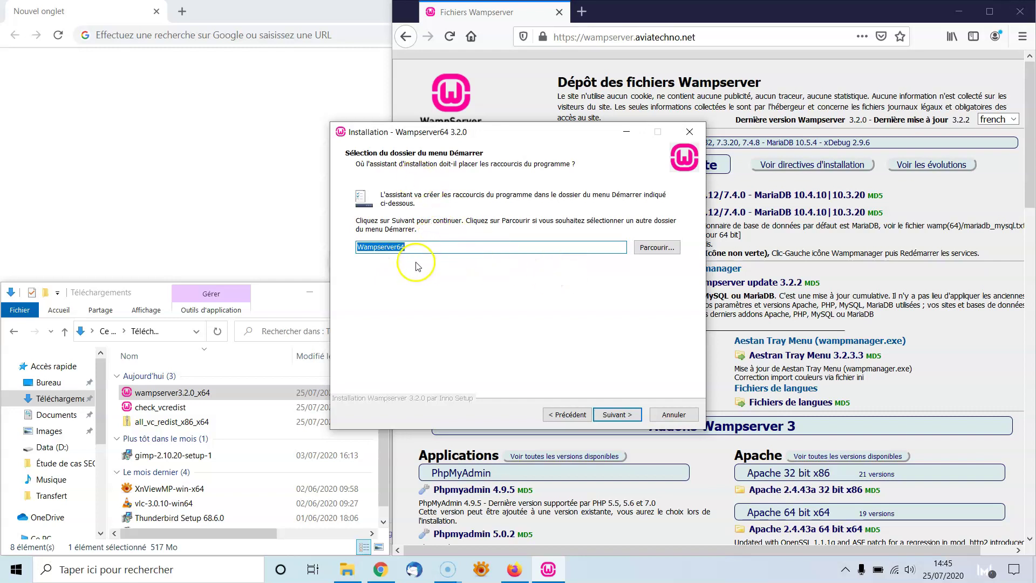
# - Keep Wampserver64 as the Start menu folder, review the installation summary and start the installation
pyautogui.click(619, 416)
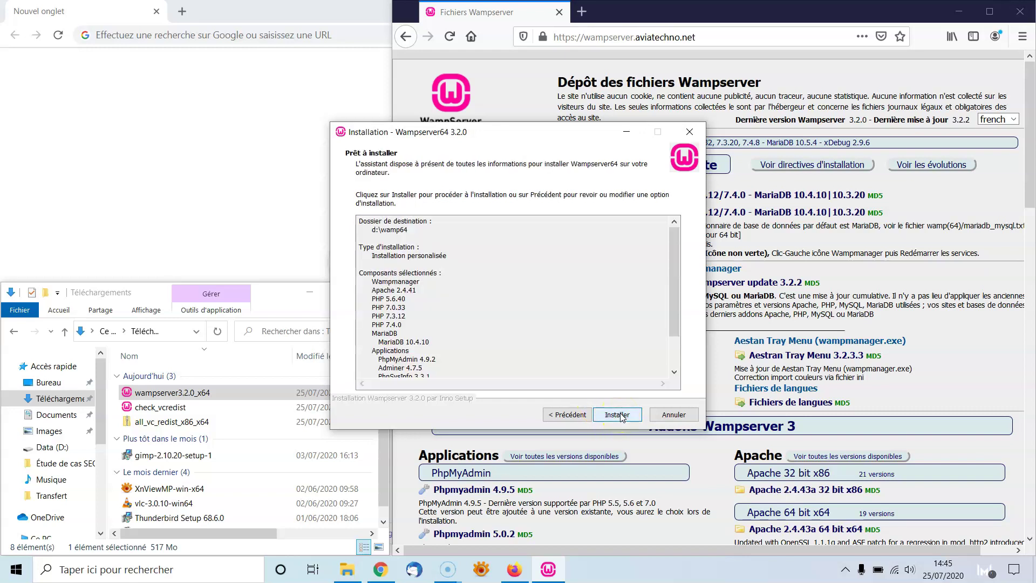
pyautogui.moveTo(674, 294); pyautogui.dragTo(670, 322)
pyautogui.click(621, 415)
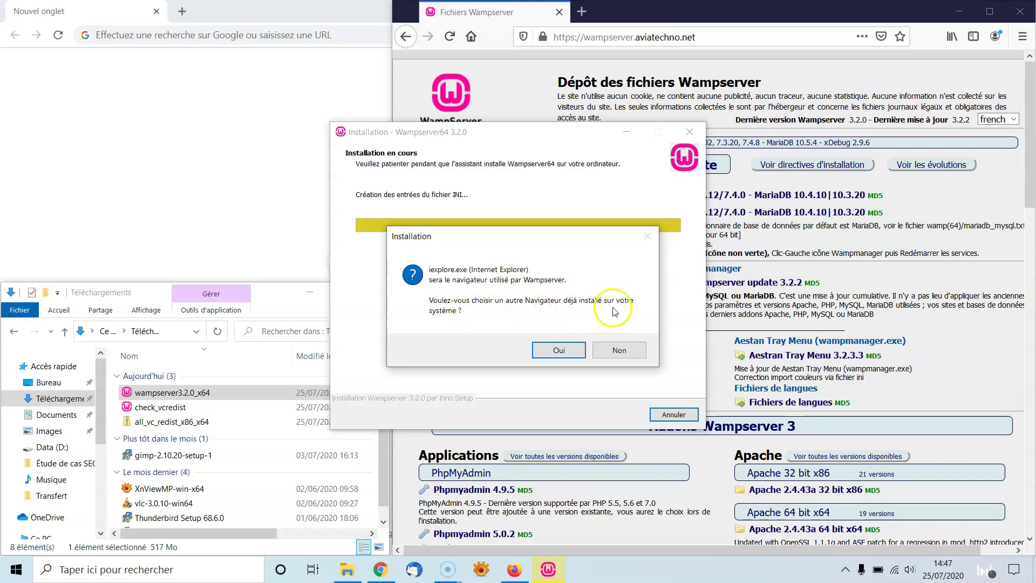
# - Choose another browser for Wampserver: select chrome in the Google\Chrome\Application folder under C:\Programmes (x86)
pyautogui.click(560, 350)
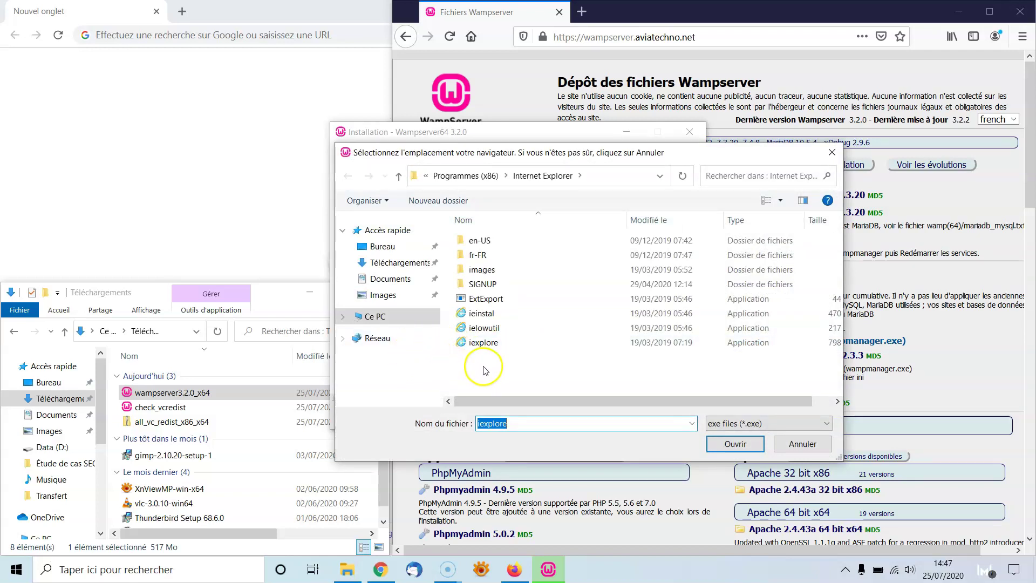
pyautogui.click(343, 318)
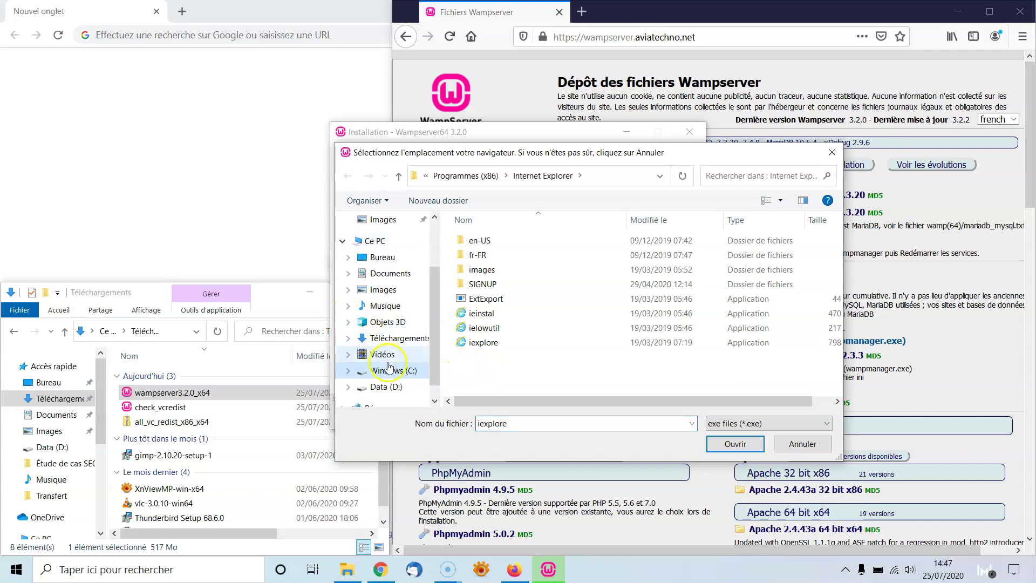
pyautogui.click(393, 371)
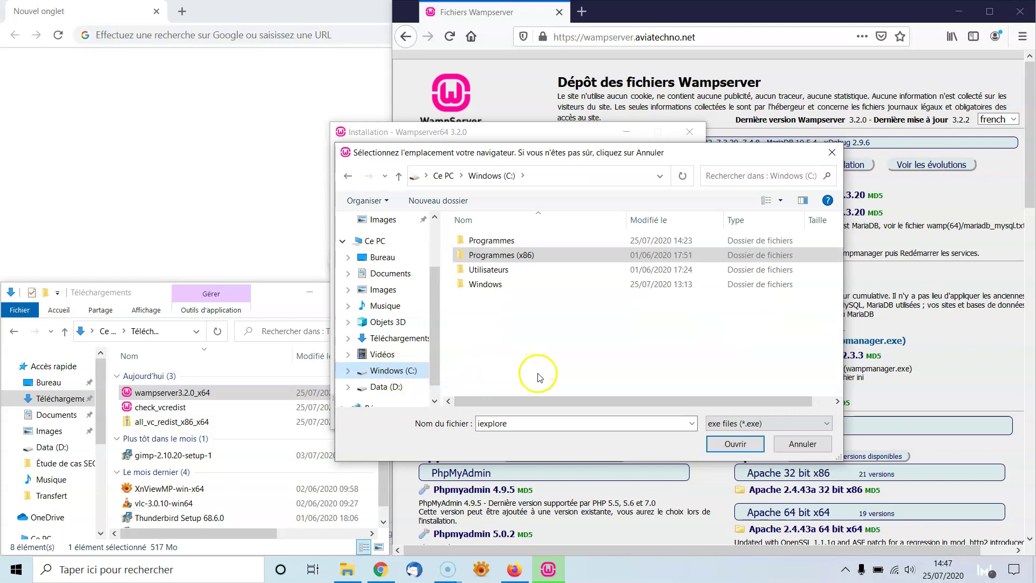
pyautogui.doubleClick(508, 245)
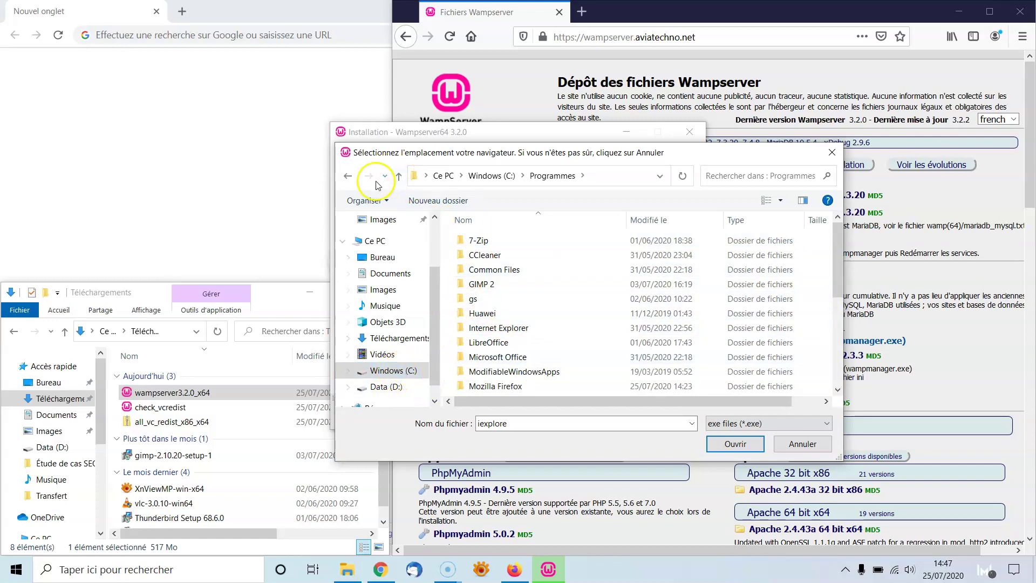
pyautogui.click(348, 176)
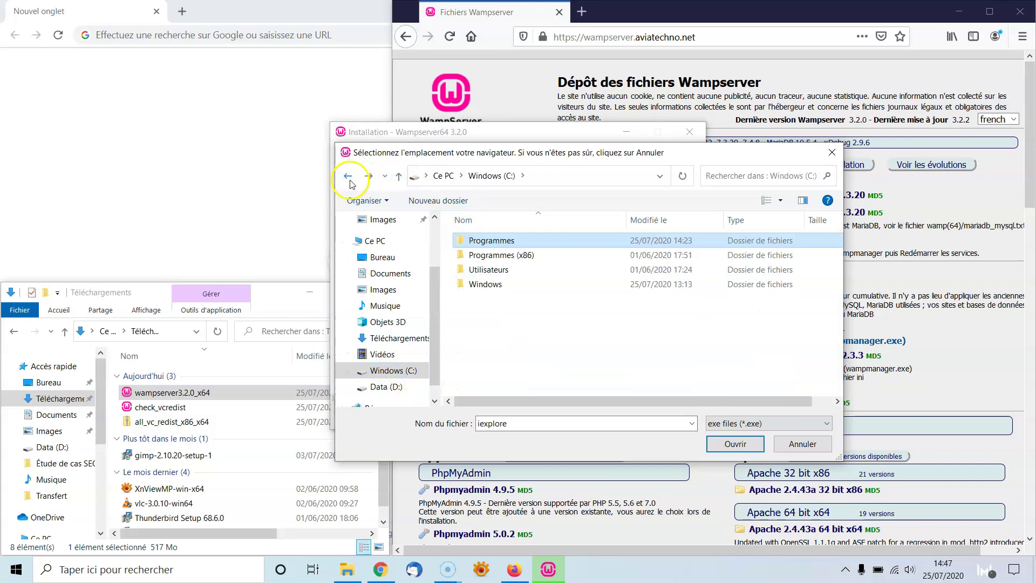
pyautogui.doubleClick(506, 256)
pyautogui.doubleClick(506, 258)
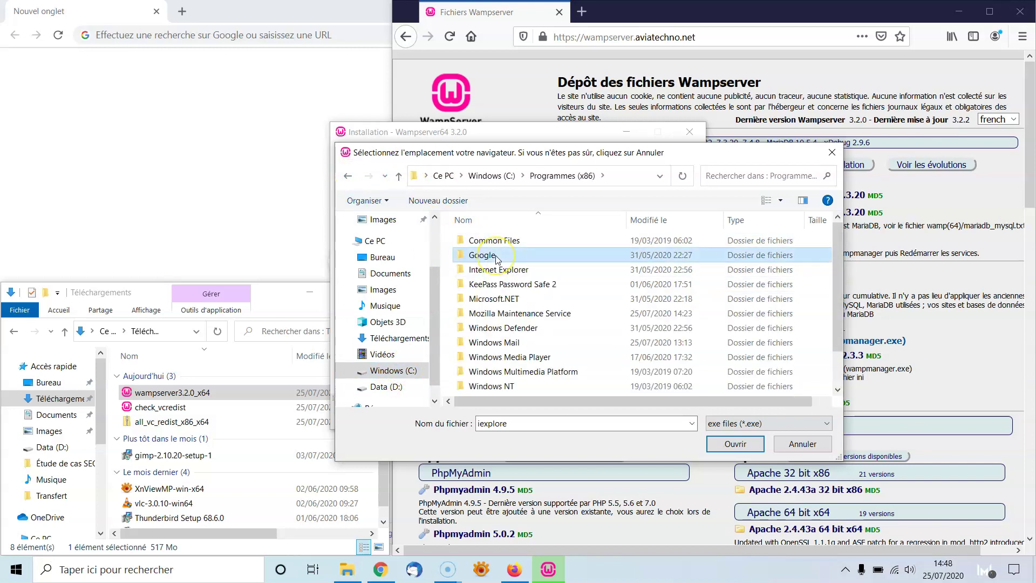
pyautogui.doubleClick(498, 243)
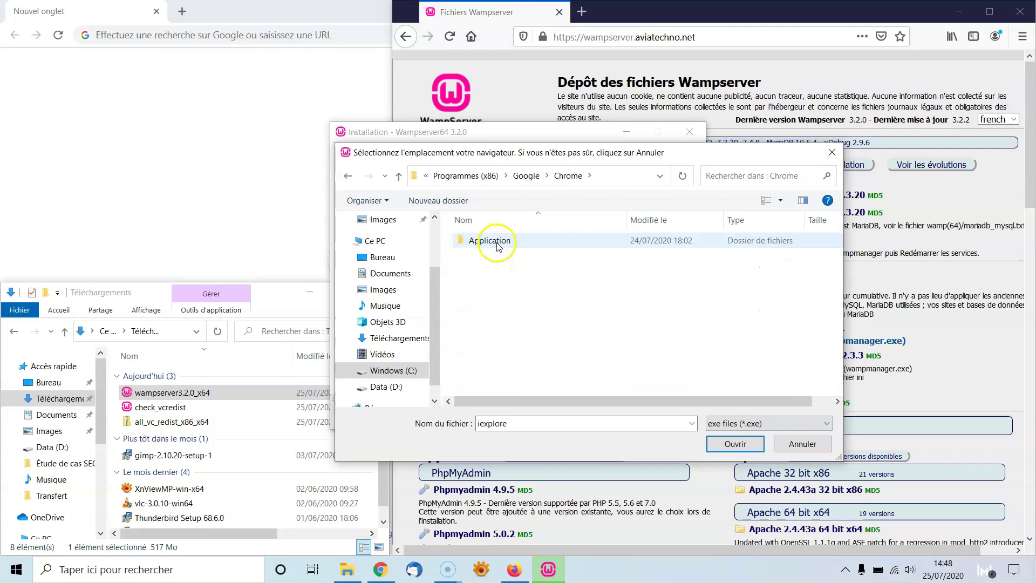
pyautogui.doubleClick(498, 245)
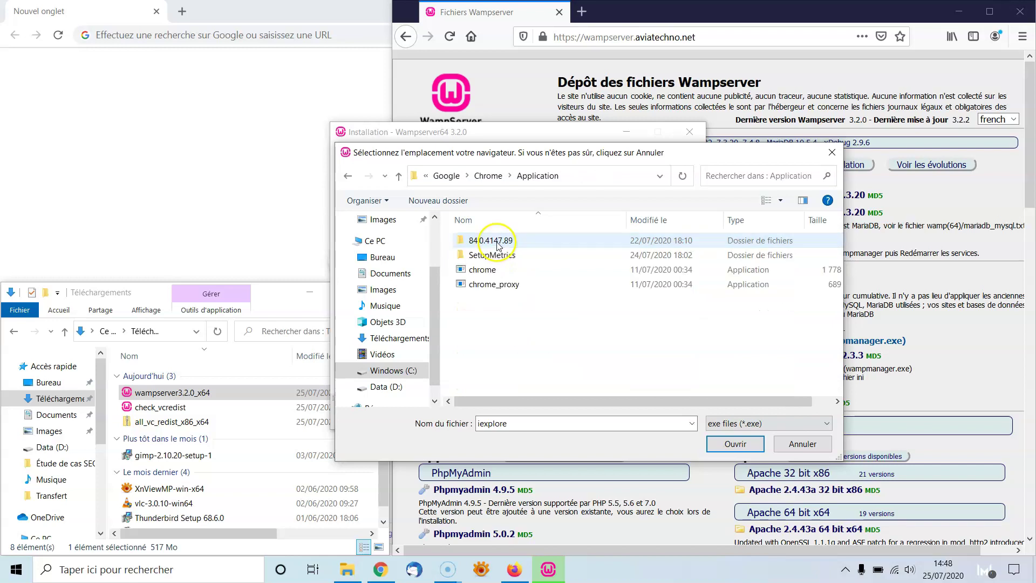
pyautogui.click(499, 271)
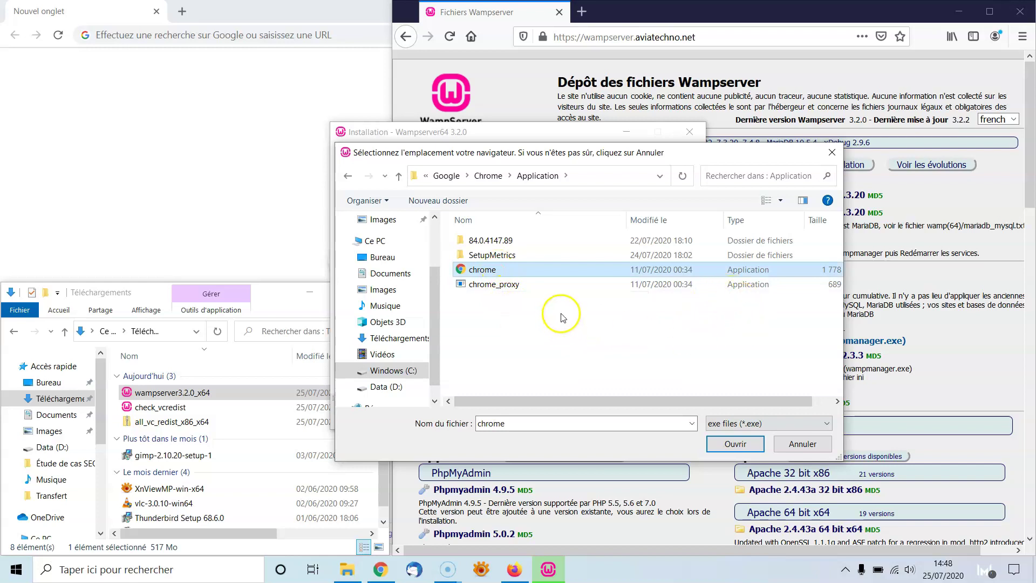
pyautogui.click(735, 444)
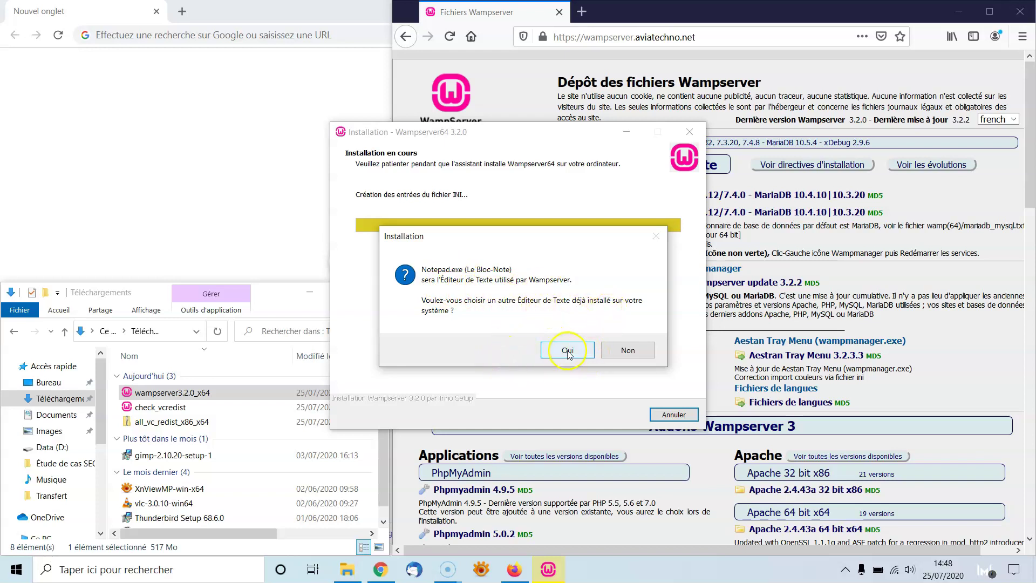
# - Keep Notepad as Wampserver's text editor, go past the final information page and finish the installation wizard
pyautogui.click(629, 350)
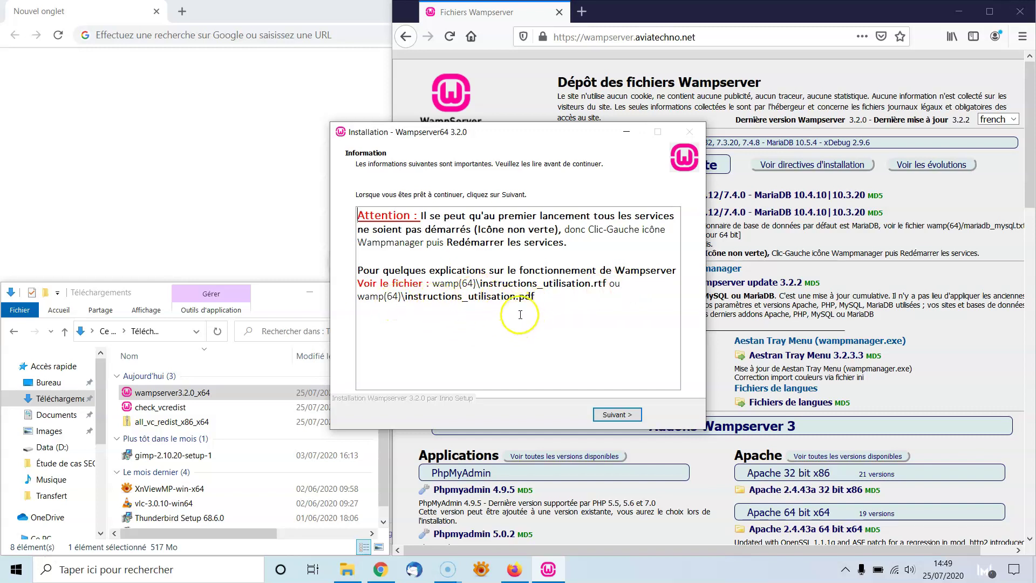
pyautogui.click(618, 416)
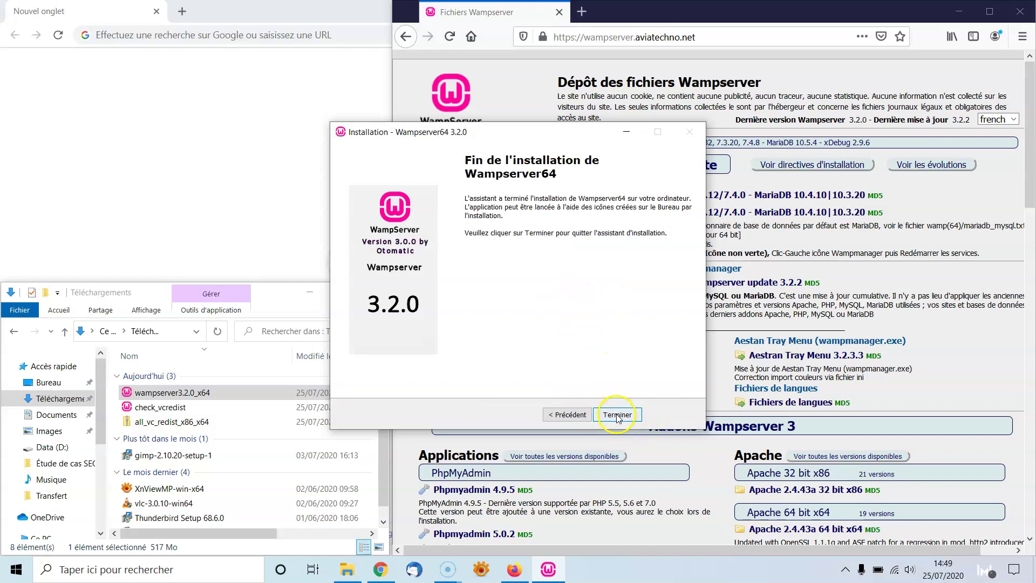
pyautogui.click(633, 414)
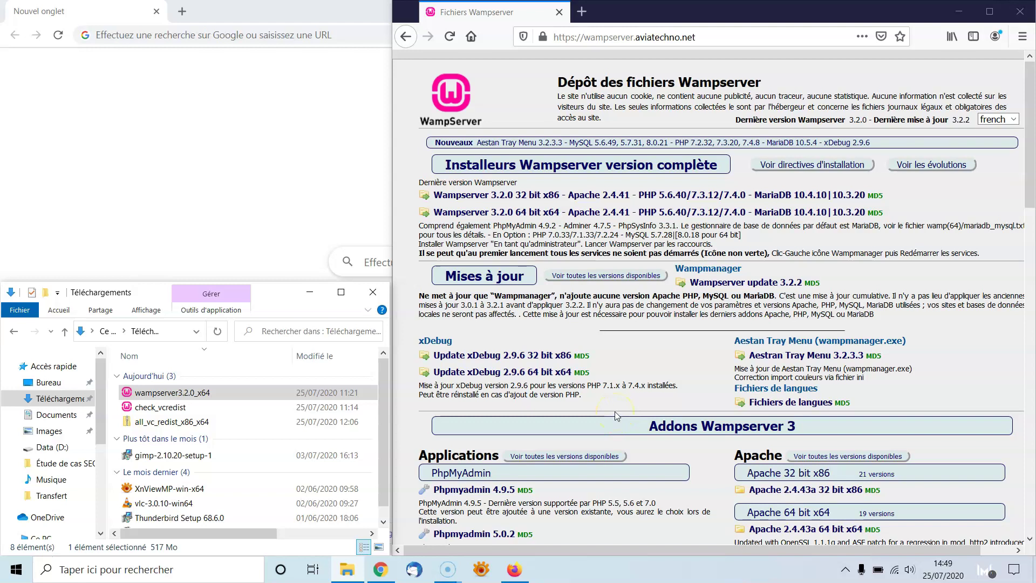
# - Minimize the open windows to show the desktop and launch Wampserver64 from its desktop shortcut
pyautogui.click(846, 571)
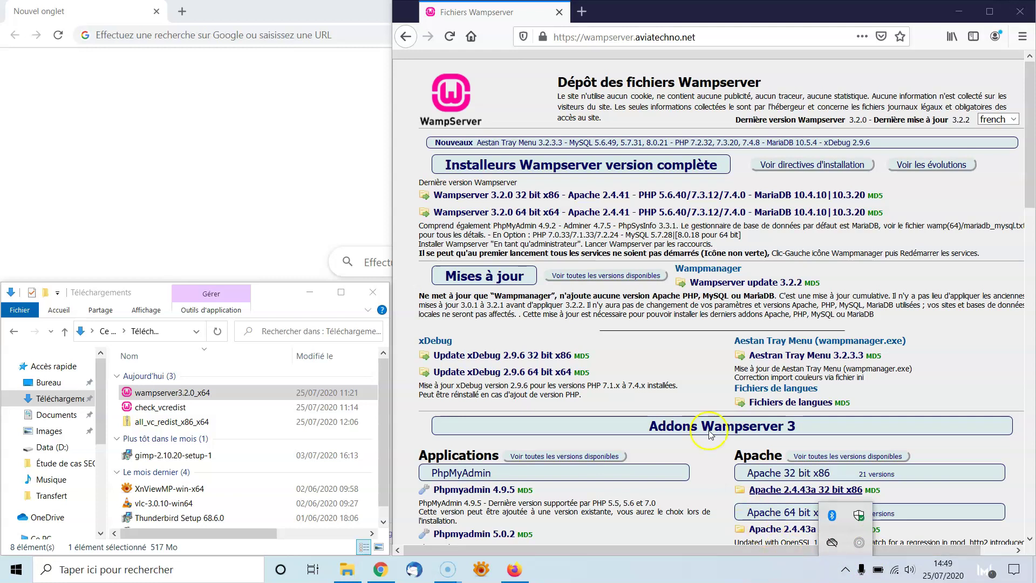
pyautogui.click(959, 12)
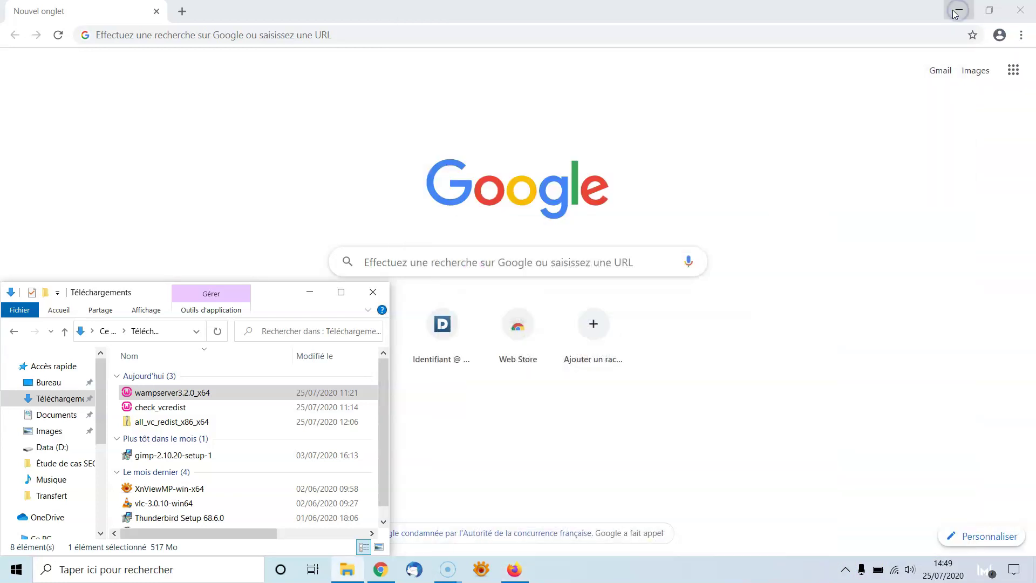
pyautogui.click(956, 11)
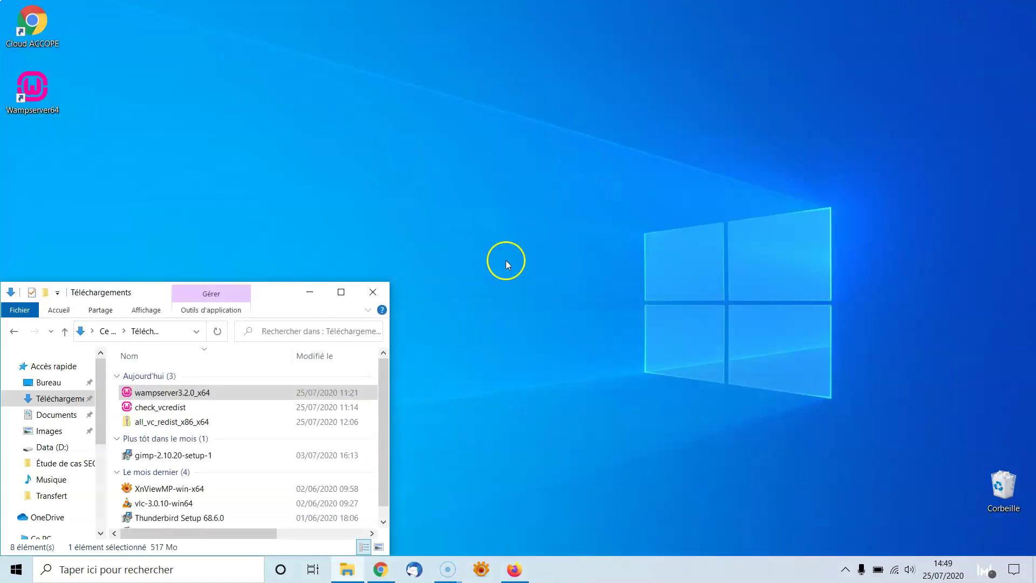
pyautogui.click(310, 296)
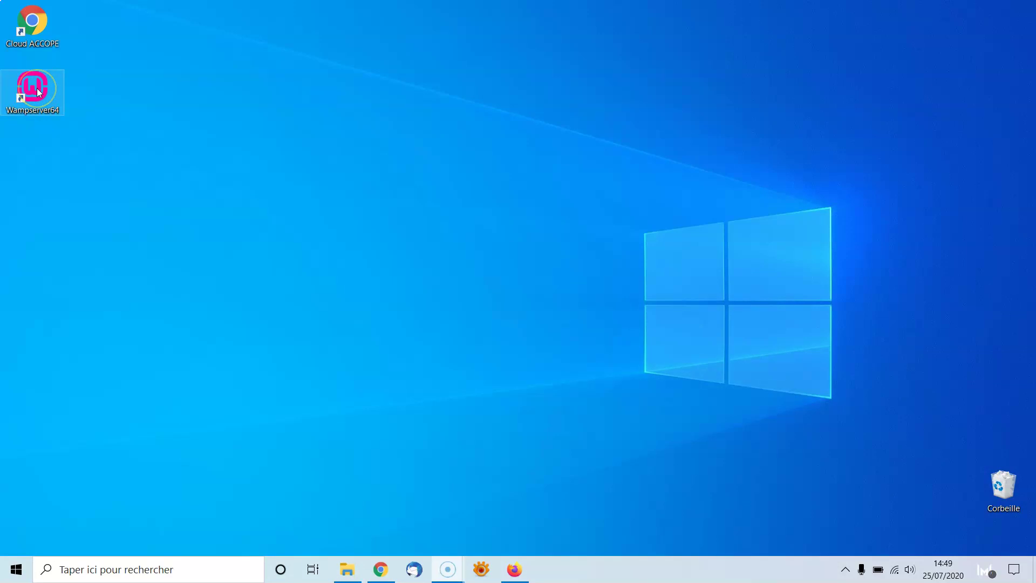
pyautogui.doubleClick(39, 94)
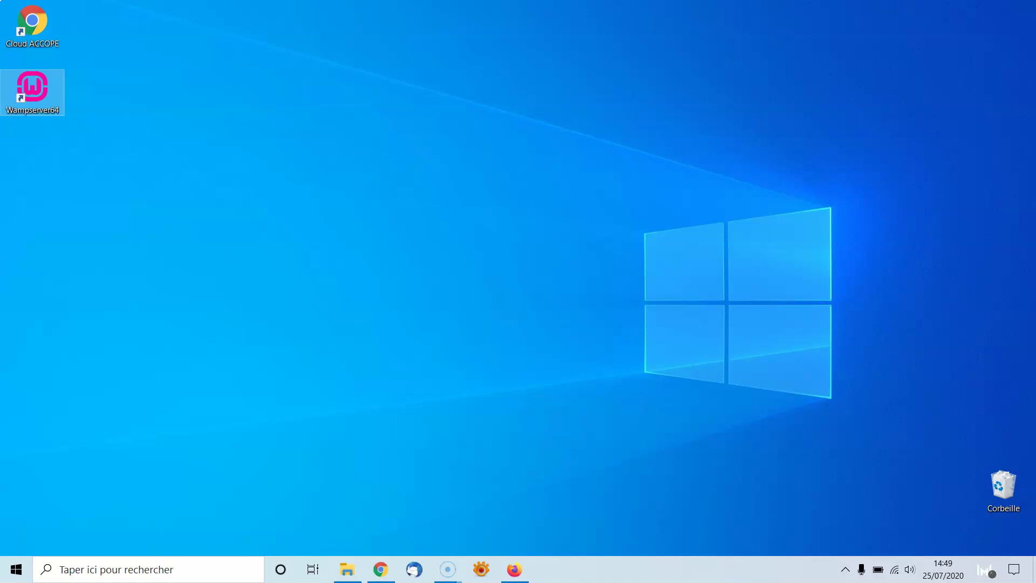
pyautogui.click(459, 451)
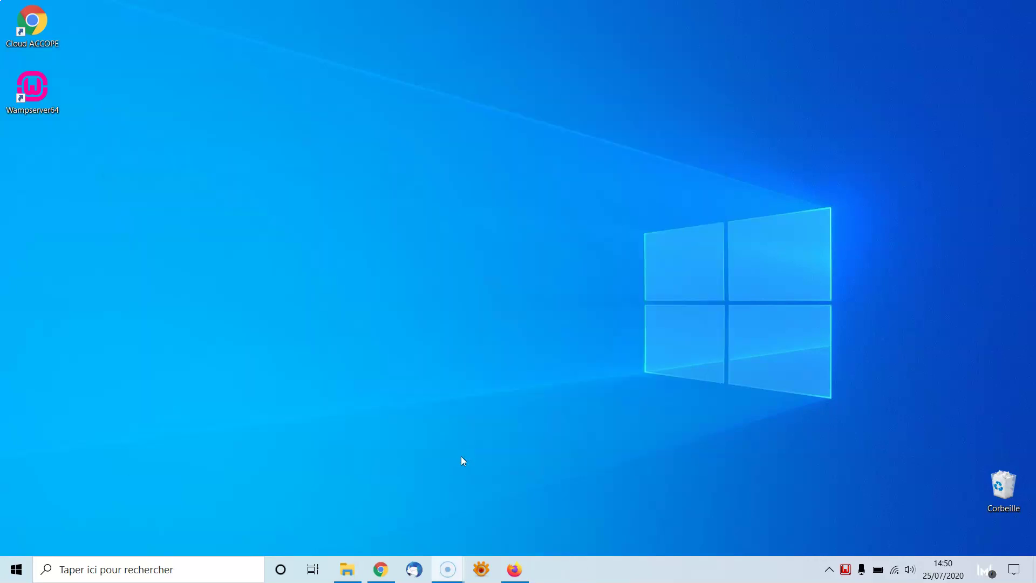
pyautogui.click(608, 463)
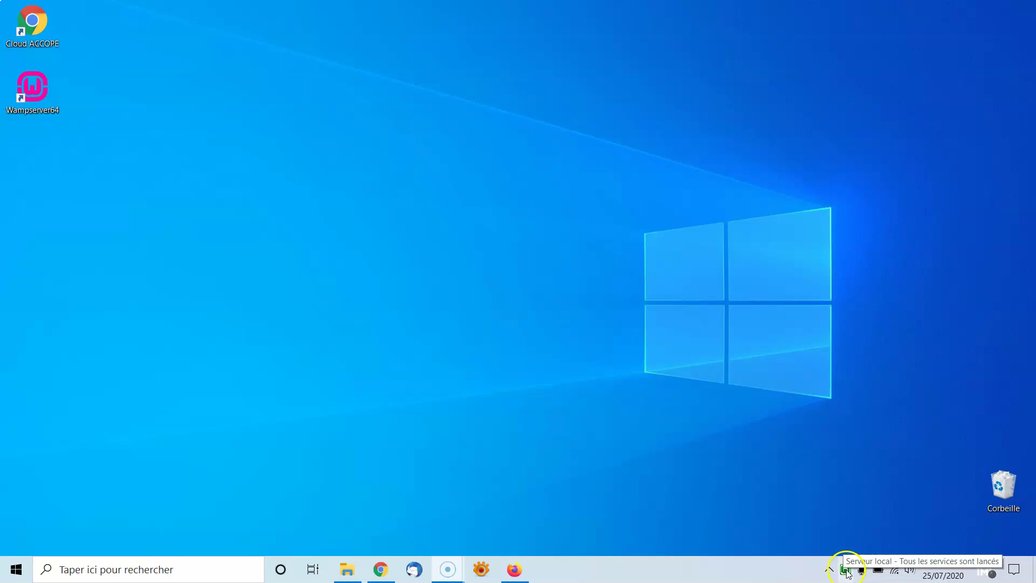
# - Open Wampserver's Localhost home page, review the server configuration, tools and aliases, and close the browser
pyautogui.click(846, 570)
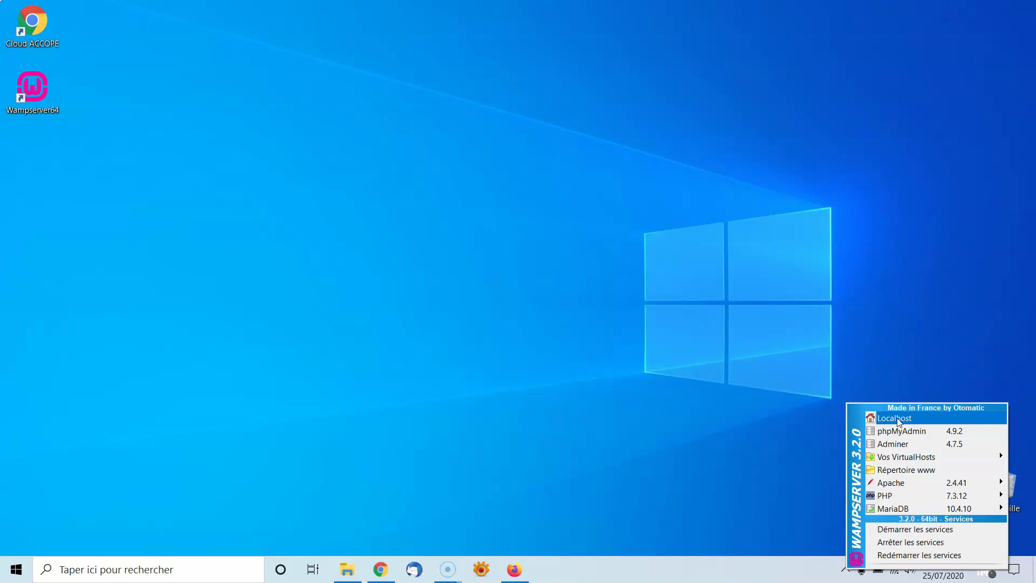
pyautogui.click(898, 419)
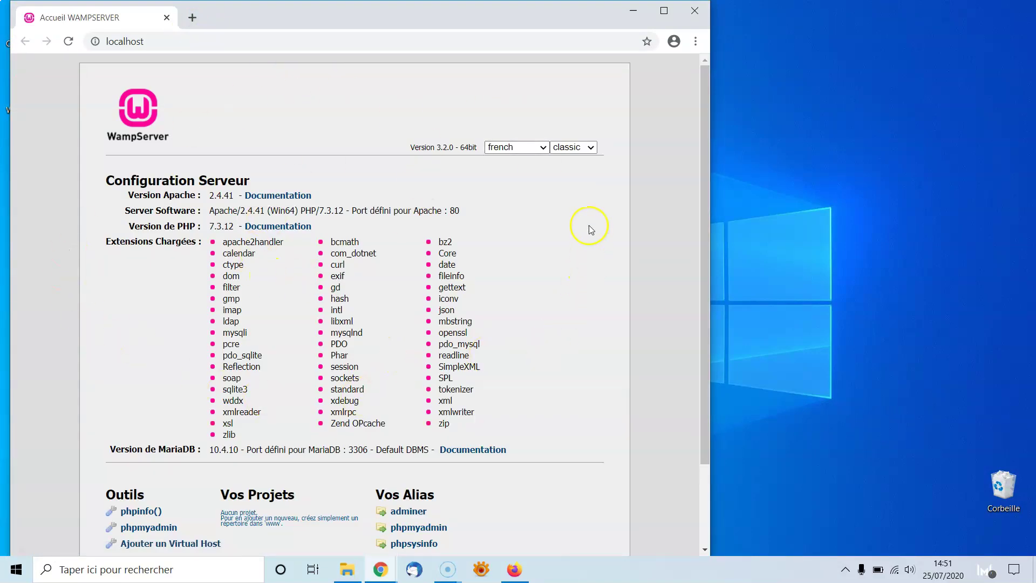
pyautogui.moveTo(708, 322); pyautogui.dragTo(727, 432)
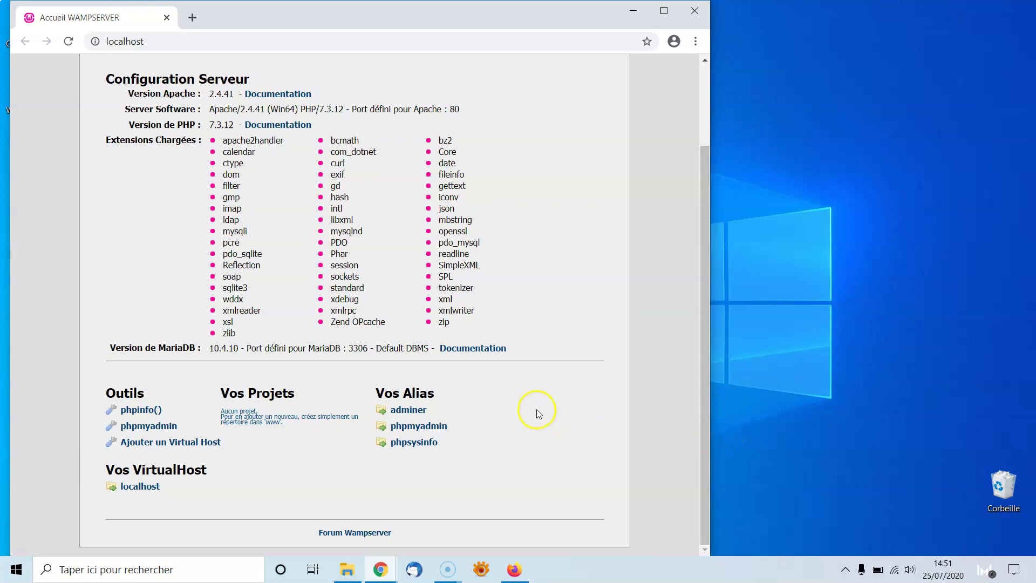
pyautogui.scroll(2, 539, 413)
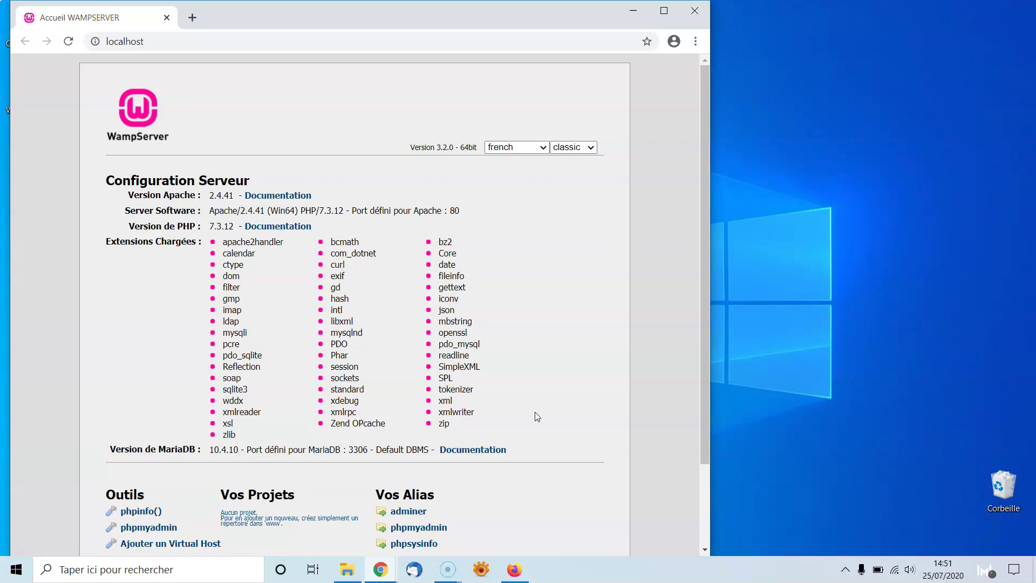
pyautogui.click(695, 12)
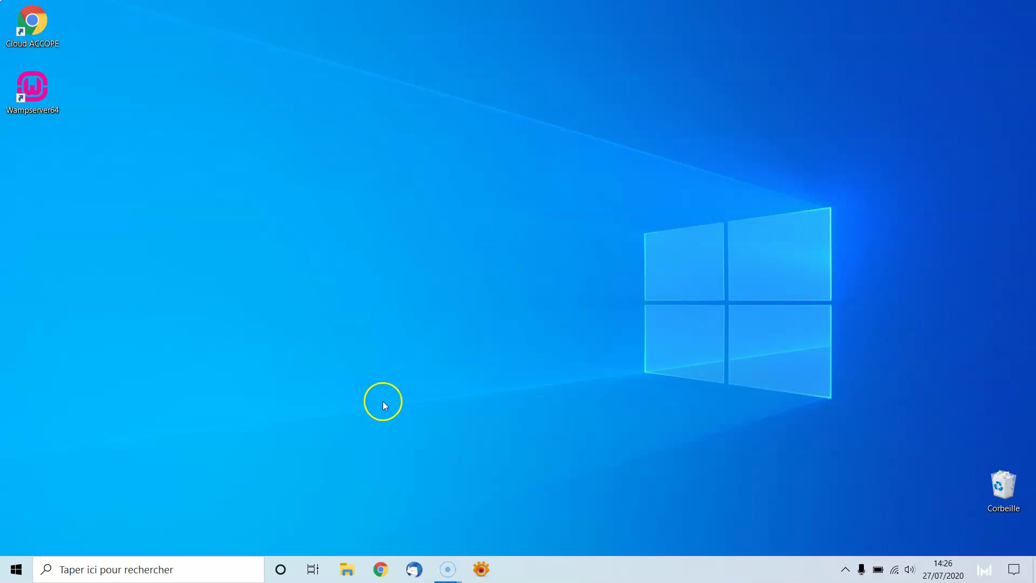
# - Browse to the wamp64 folder on the Data (D:) drive and open the instructions_utilisation PDF
pyautogui.click(347, 571)
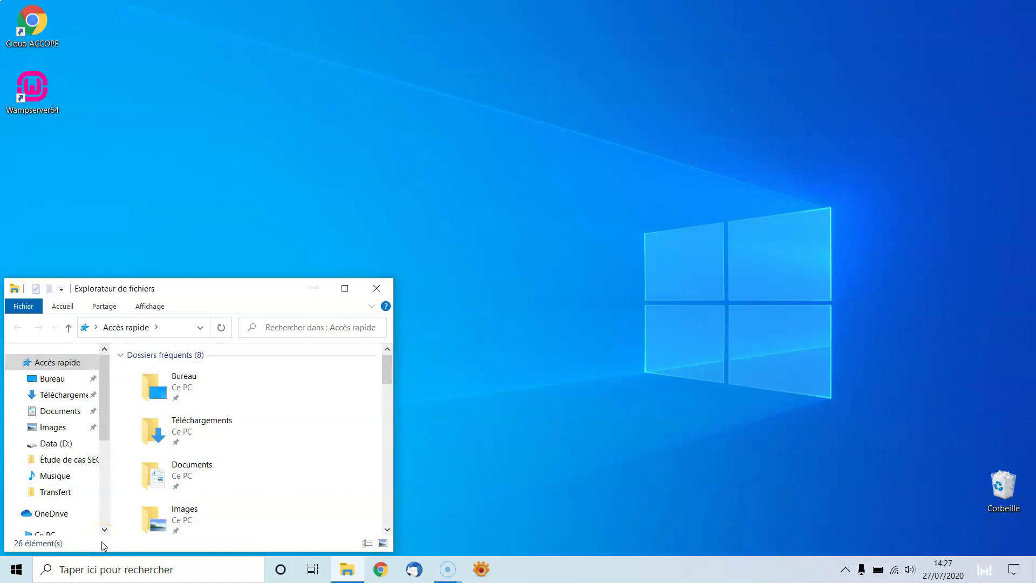
pyautogui.click(55, 445)
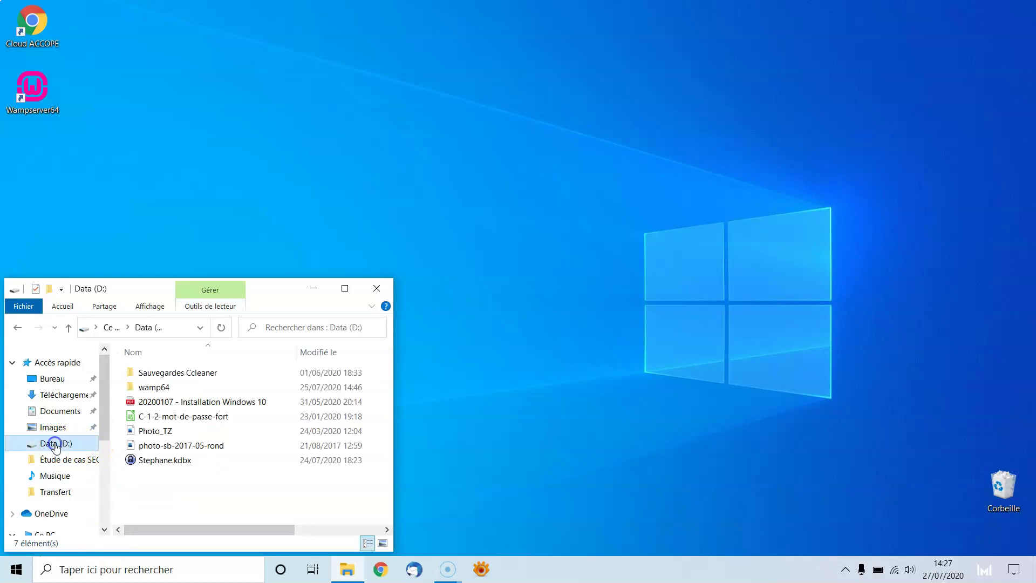
pyautogui.click(164, 388)
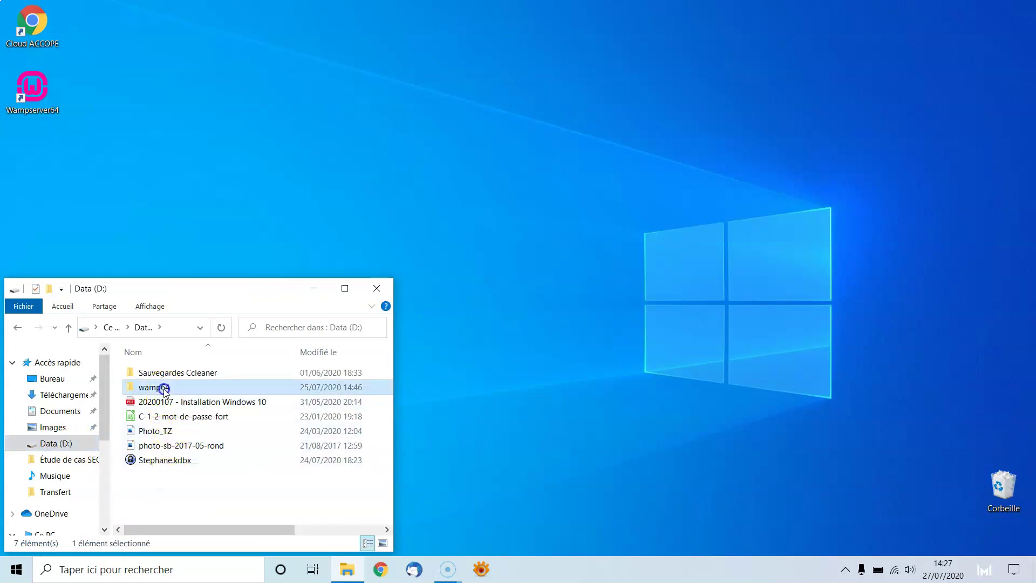
pyautogui.doubleClick(163, 389)
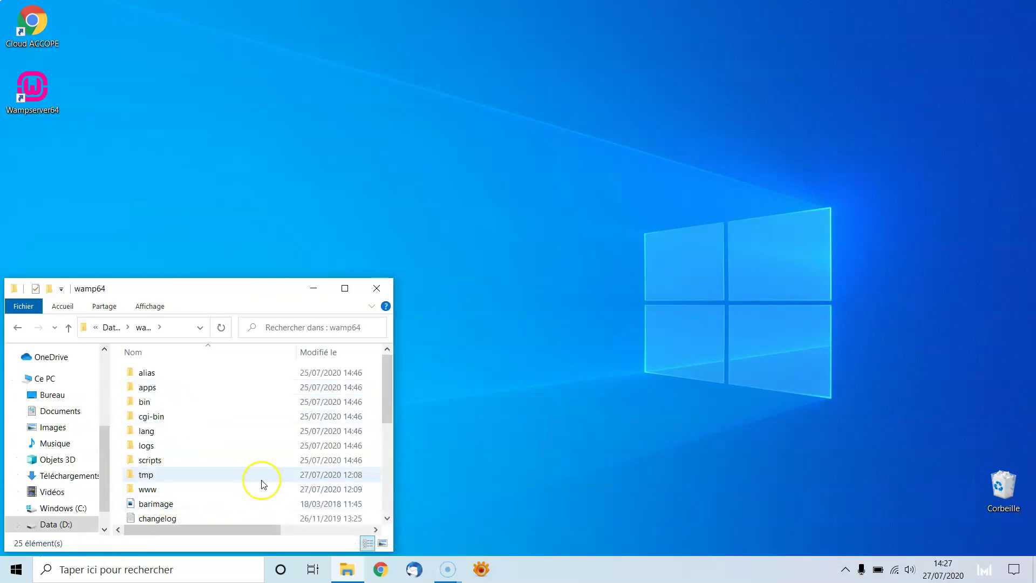
pyautogui.scroll(-3, 263, 483)
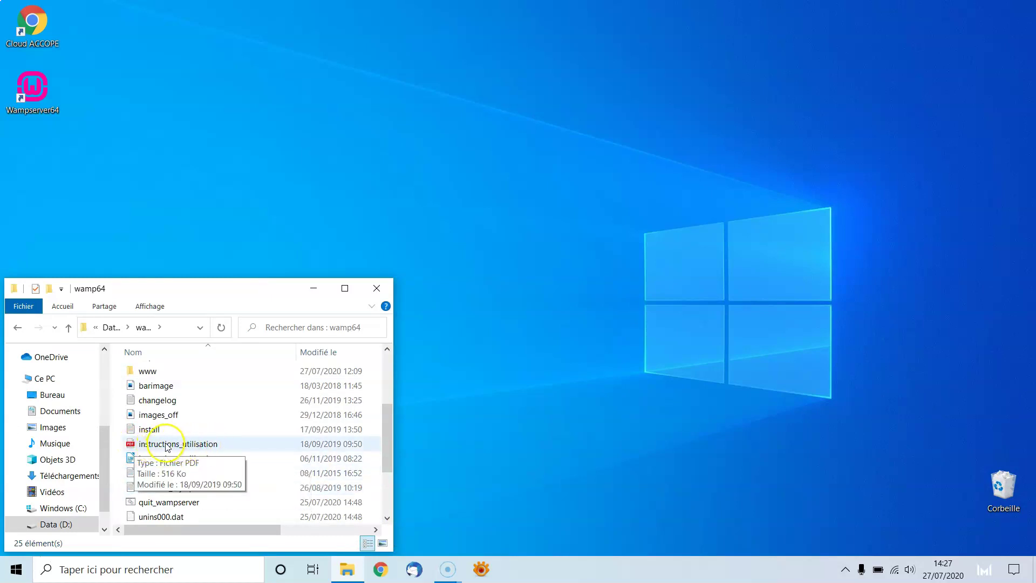
pyautogui.doubleClick(176, 445)
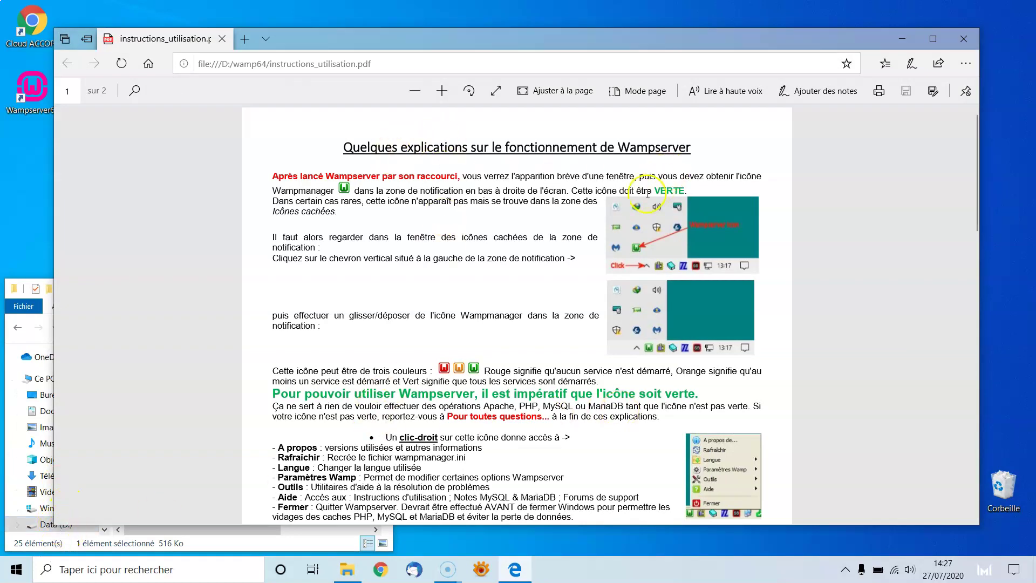
# - Read through the Wampserver usage instructions, covering the icon menus, PhpMyAdmin launch and VirtualHost sections, and dismiss the Edge prompt
pyautogui.scroll(-5, 780, 297)
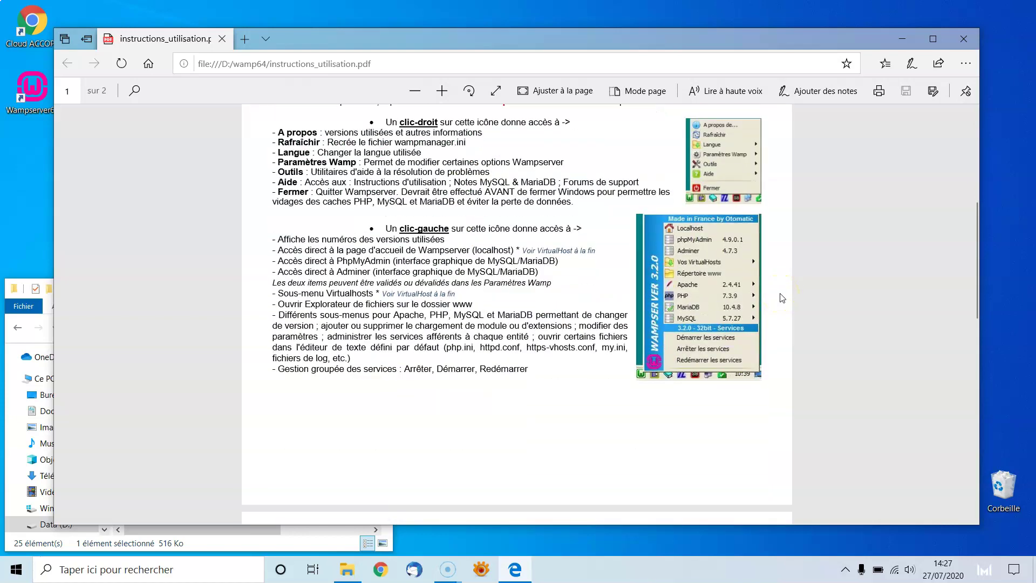
pyautogui.scroll(-10, 782, 298)
pyautogui.scroll(-4, 782, 298)
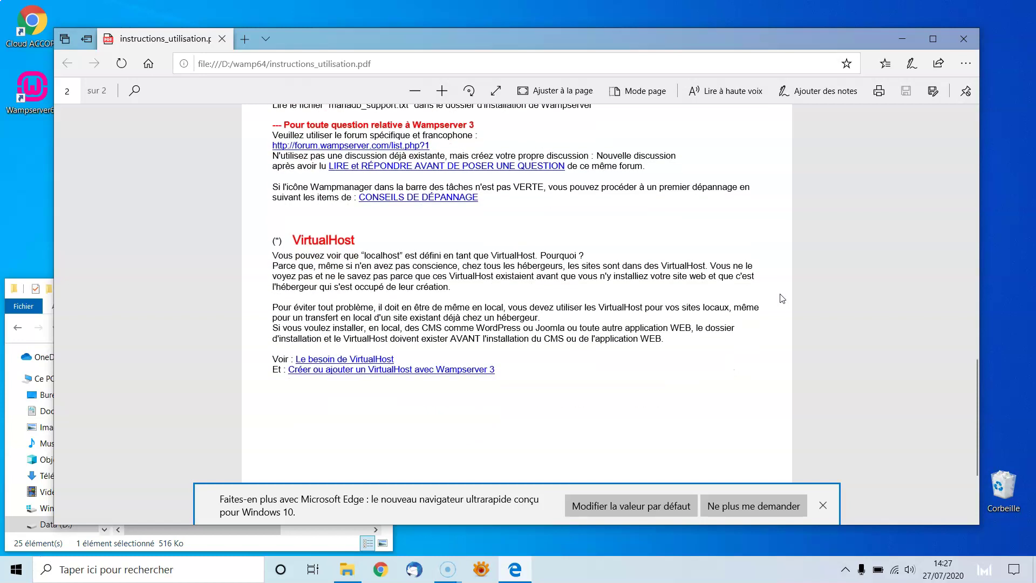
pyautogui.scroll(-1, 782, 298)
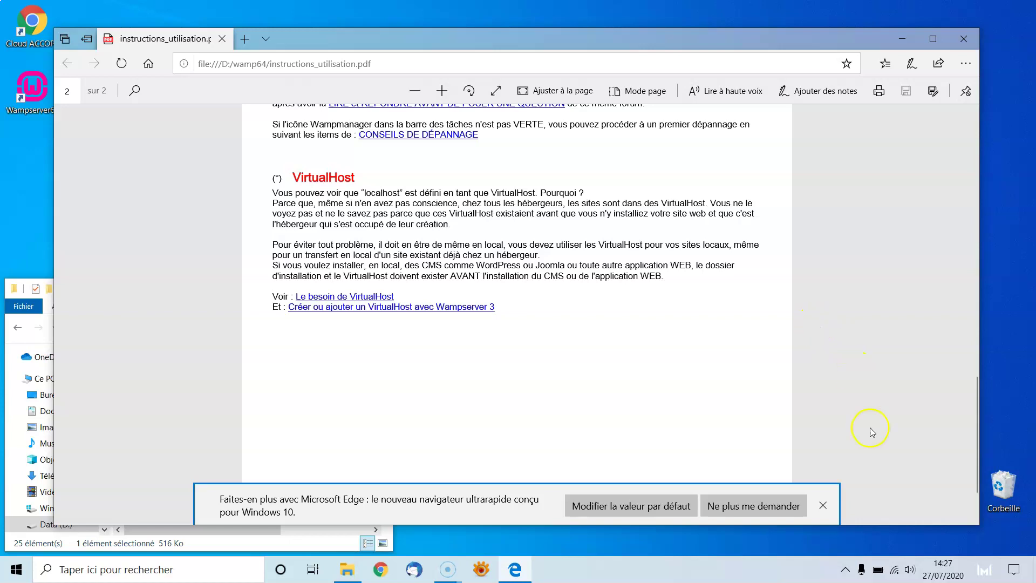
pyautogui.click(823, 506)
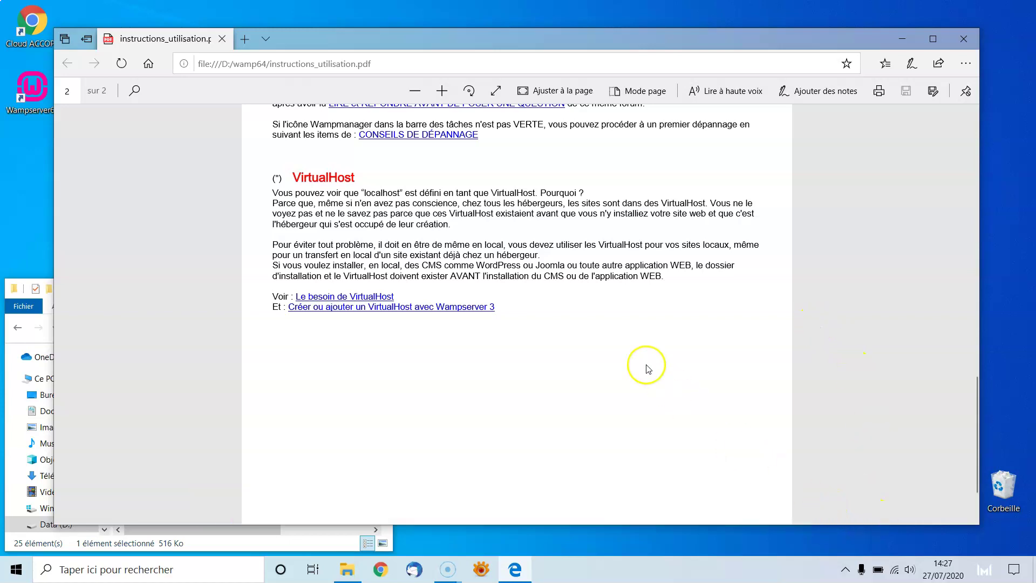
pyautogui.scroll(4, 645, 364)
pyautogui.scroll(5, 648, 371)
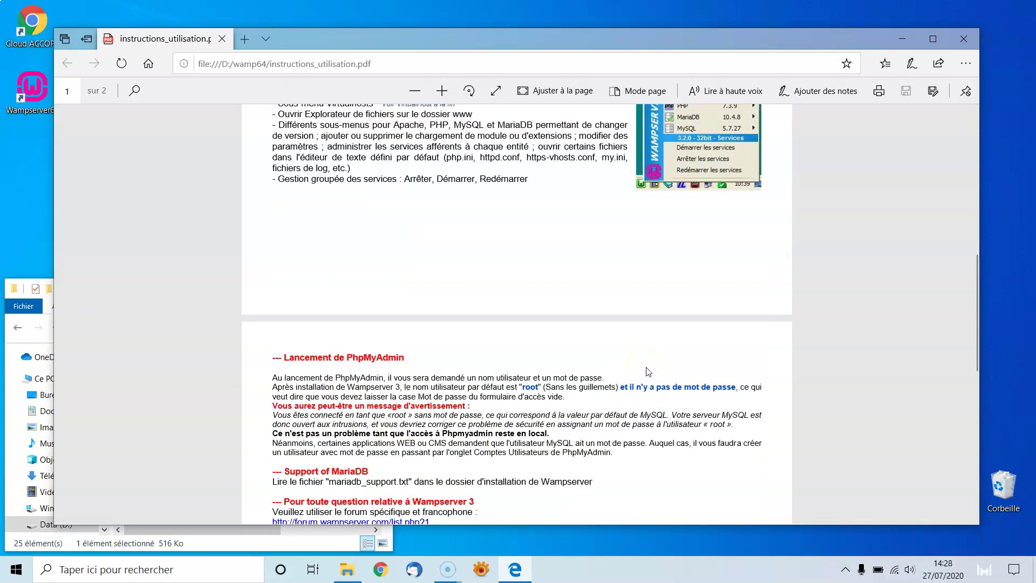
pyautogui.scroll(2, 648, 372)
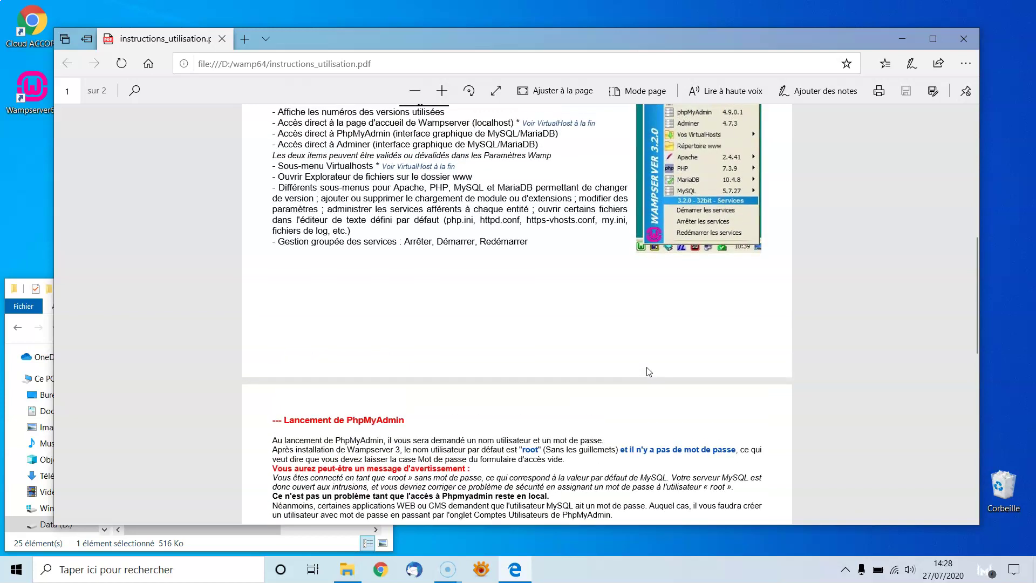